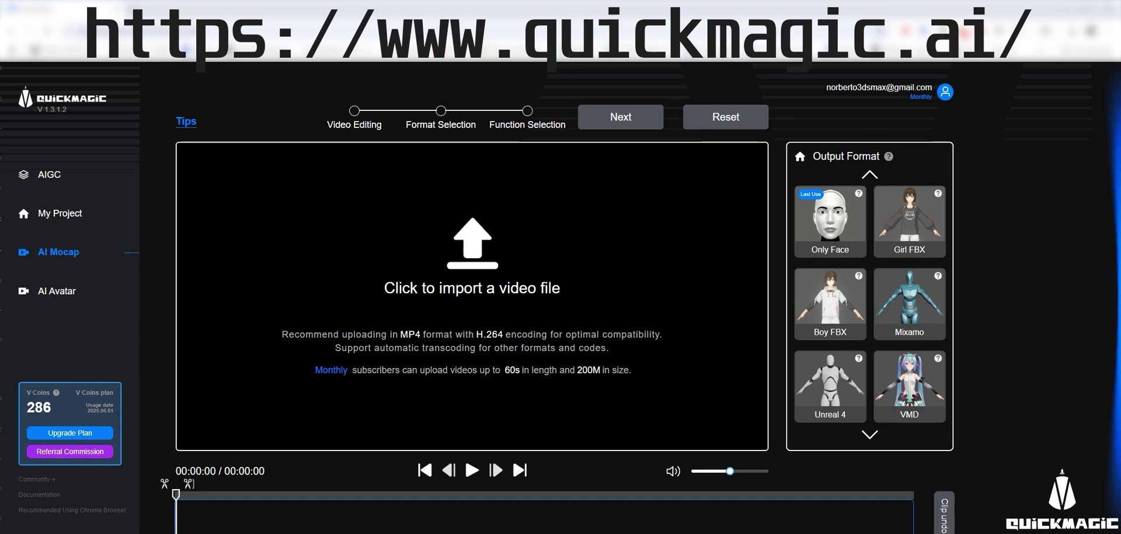
# Upload the kitchen dance video, choose BIP output, and generate the full-body Dance motion
pyautogui.moveTo(734, 277); pyautogui.dragTo(579, 247)
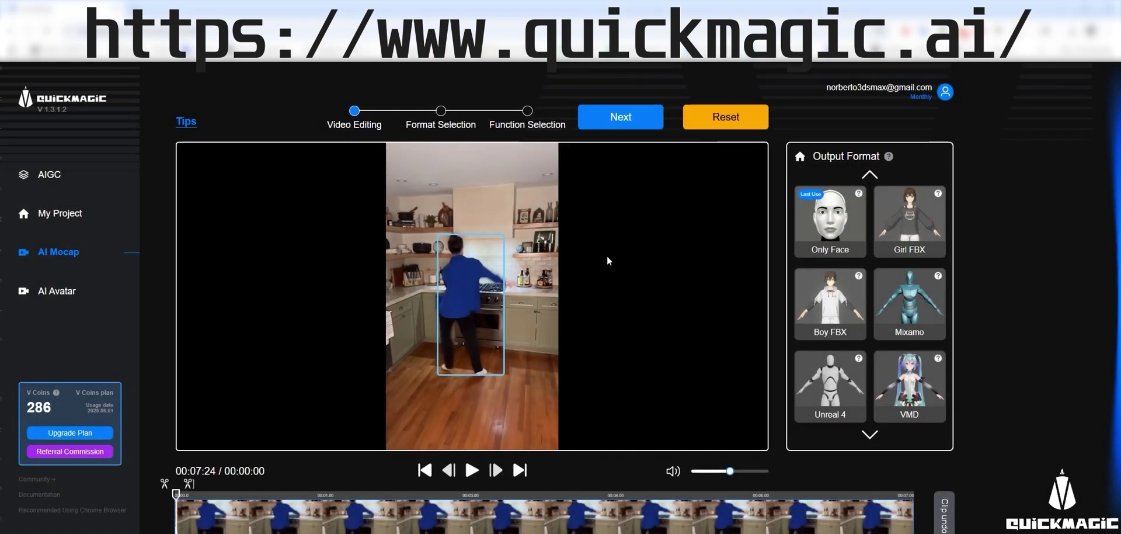
pyautogui.click(891, 313)
pyautogui.scroll(-1, 891, 312)
pyautogui.scroll(-1, 891, 312)
pyautogui.click(822, 378)
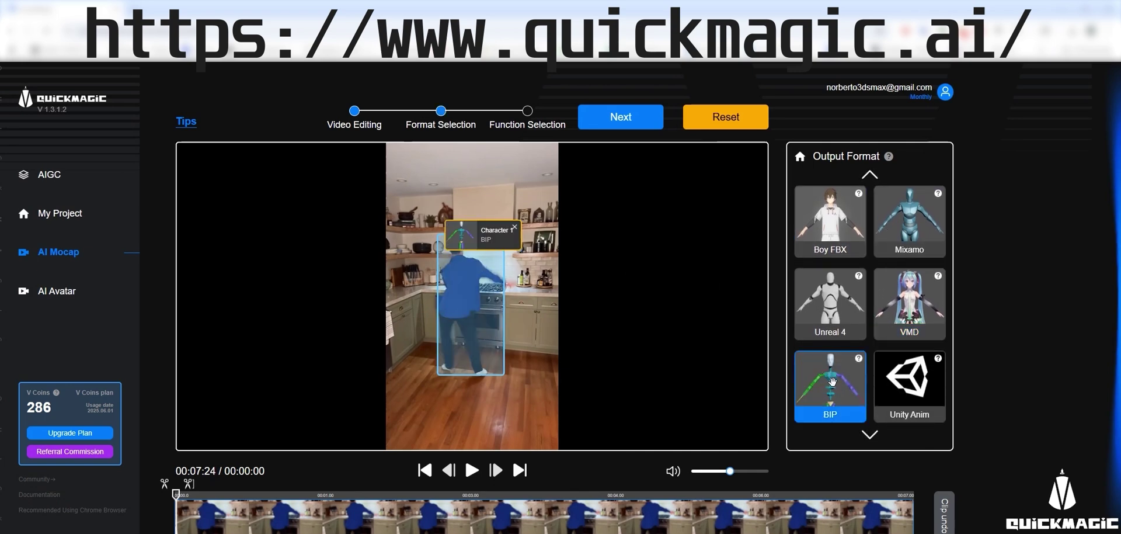
pyautogui.click(634, 120)
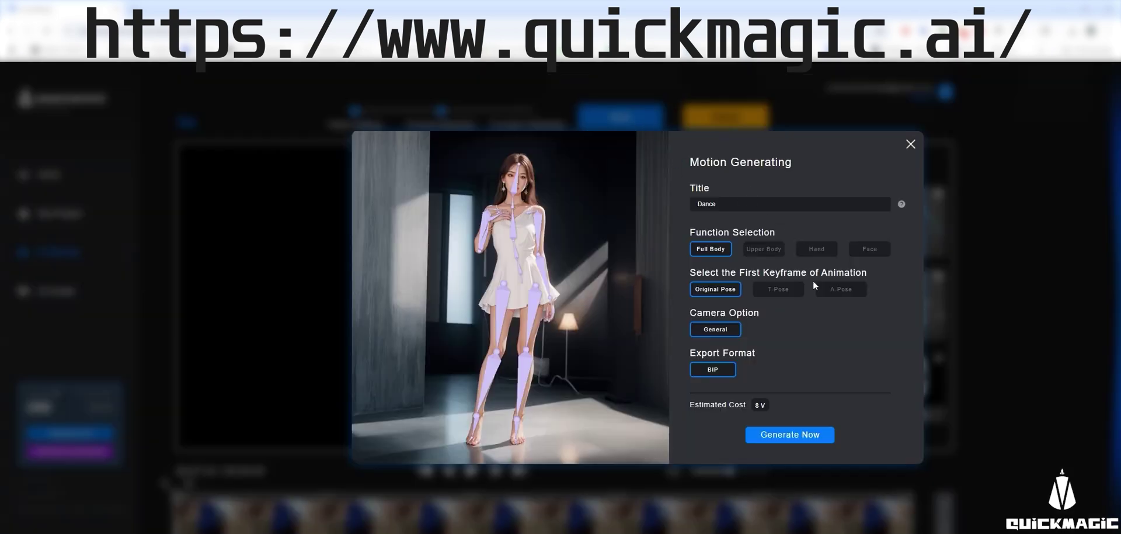
pyautogui.click(793, 436)
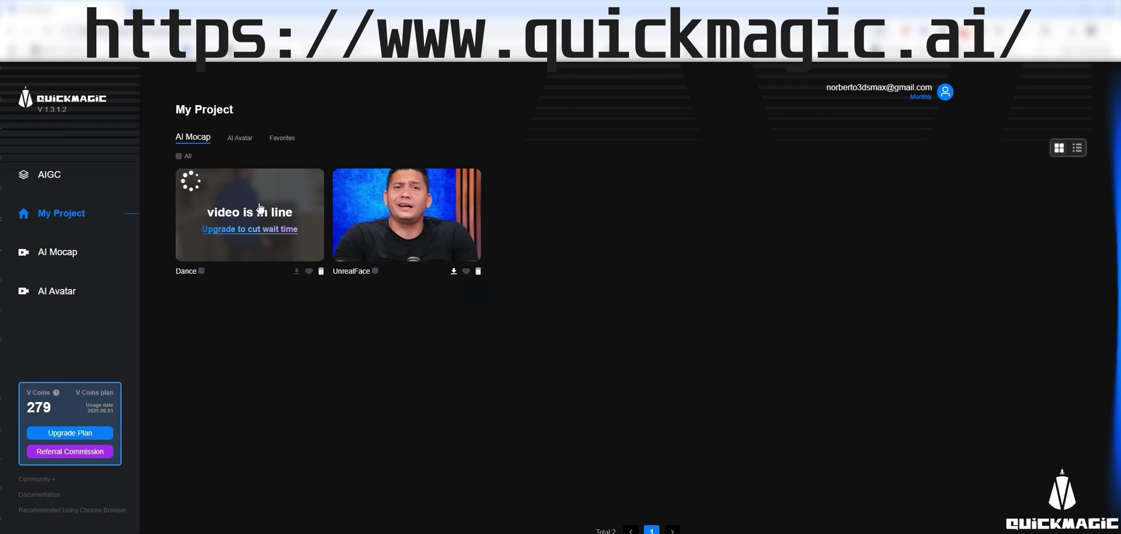
# Delete the UnrealFace project and preview the Dance capture on the avatar
pyautogui.click(478, 272)
pyautogui.click(601, 338)
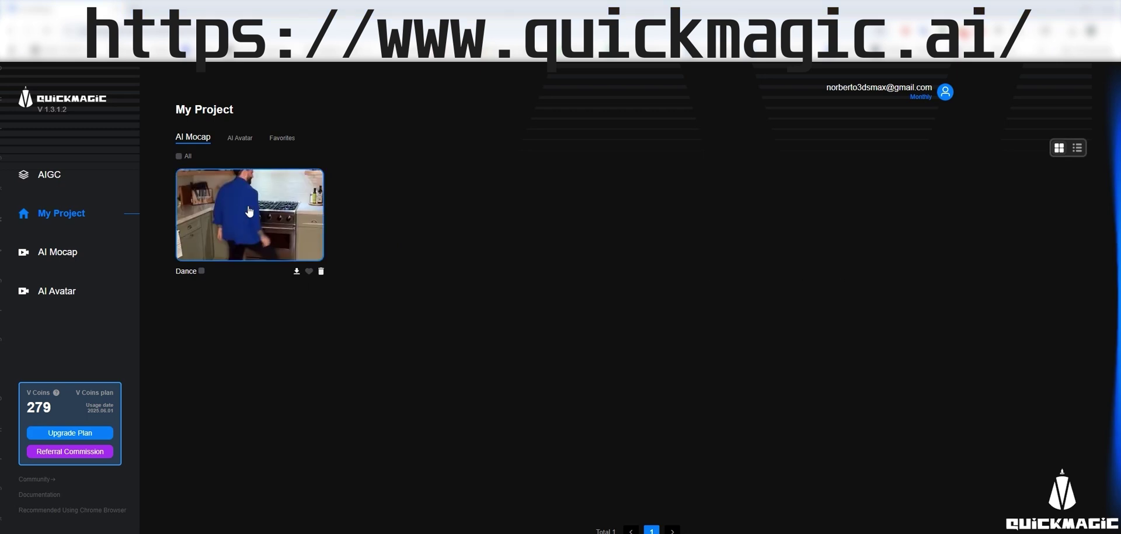
pyautogui.click(254, 209)
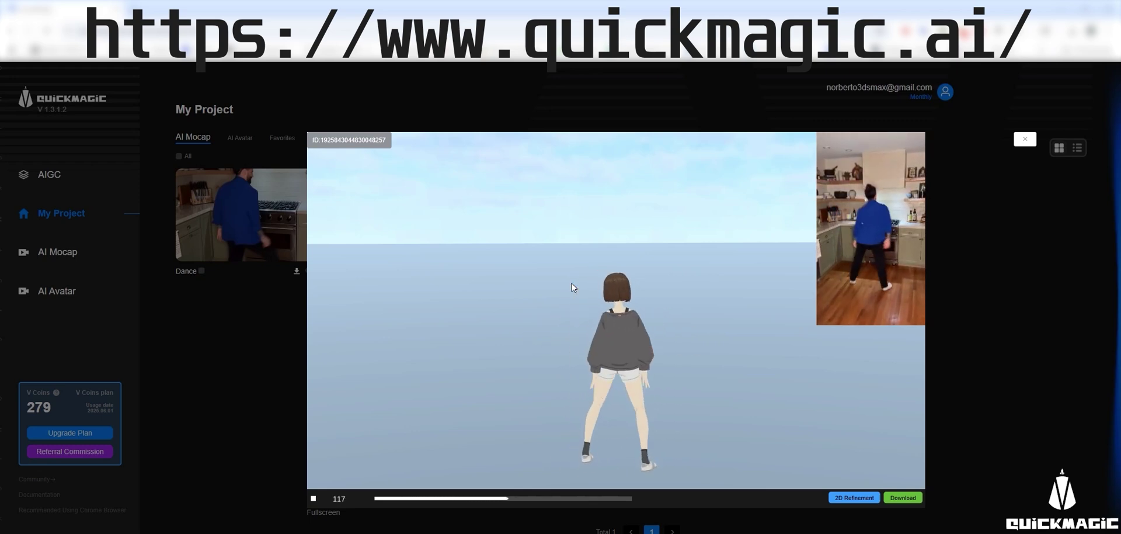
pyautogui.moveTo(632, 364); pyautogui.dragTo(695, 360)
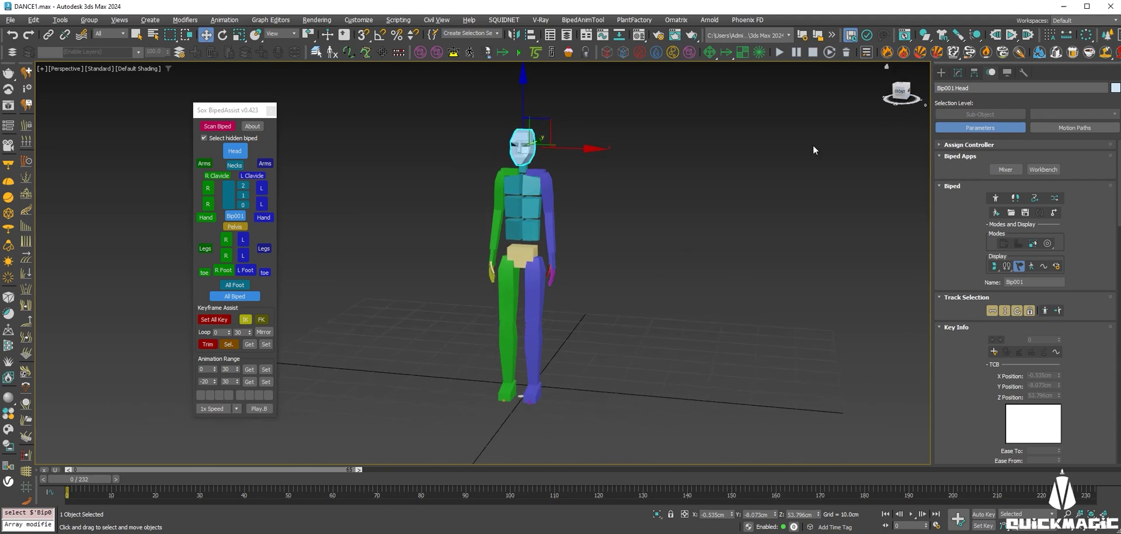
# Load the Dance_BIP.bip motion file onto the Bip001 biped
pyautogui.moveTo(915, 97); pyautogui.dragTo(1000, 218)
pyautogui.click(1007, 215)
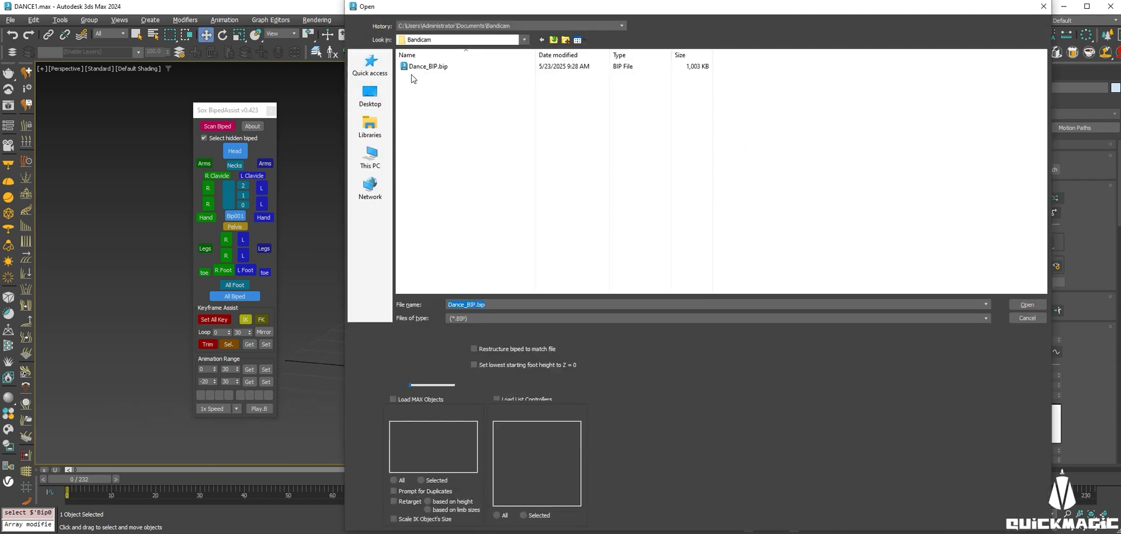
pyautogui.doubleClick(432, 69)
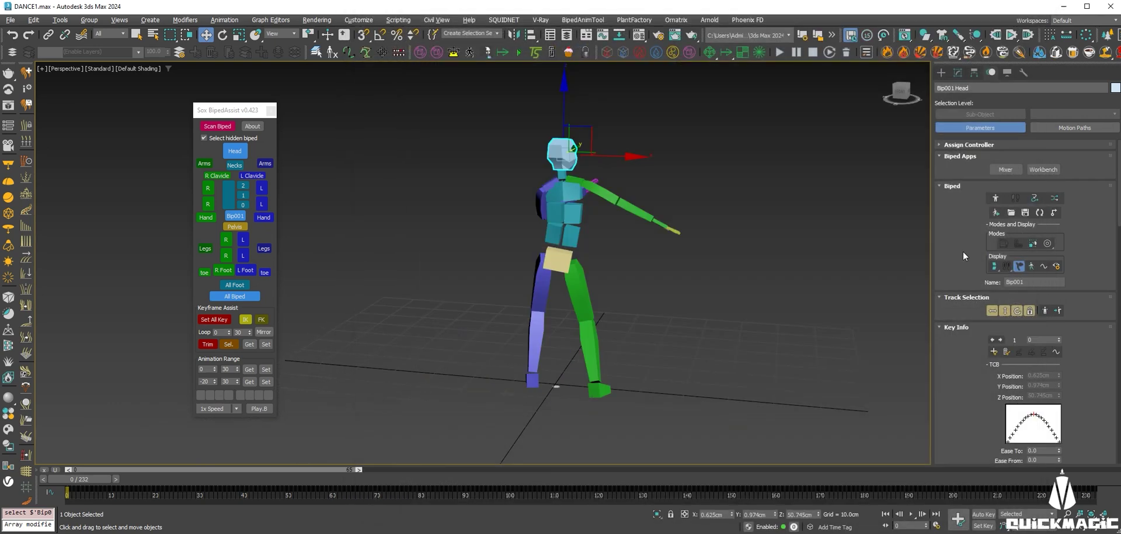
# Play the dance animation while orbiting around the biped, then scrub back
pyautogui.keyDown('alt'); pyautogui.moveTo(468, 205); pyautogui.dragTo(618, 195, button='middle'); pyautogui.keyUp('alt')
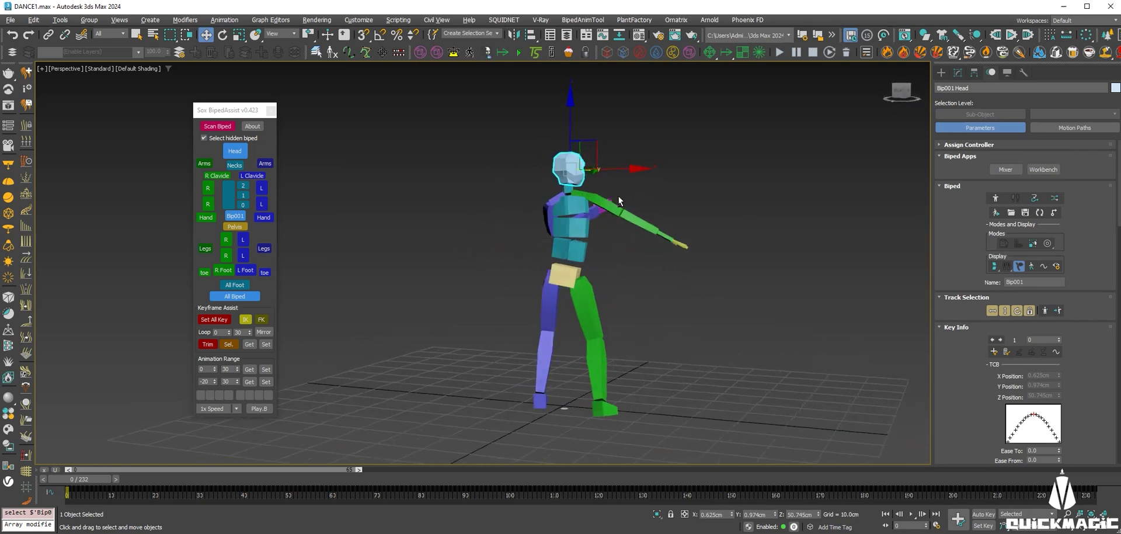
pyautogui.click(911, 514)
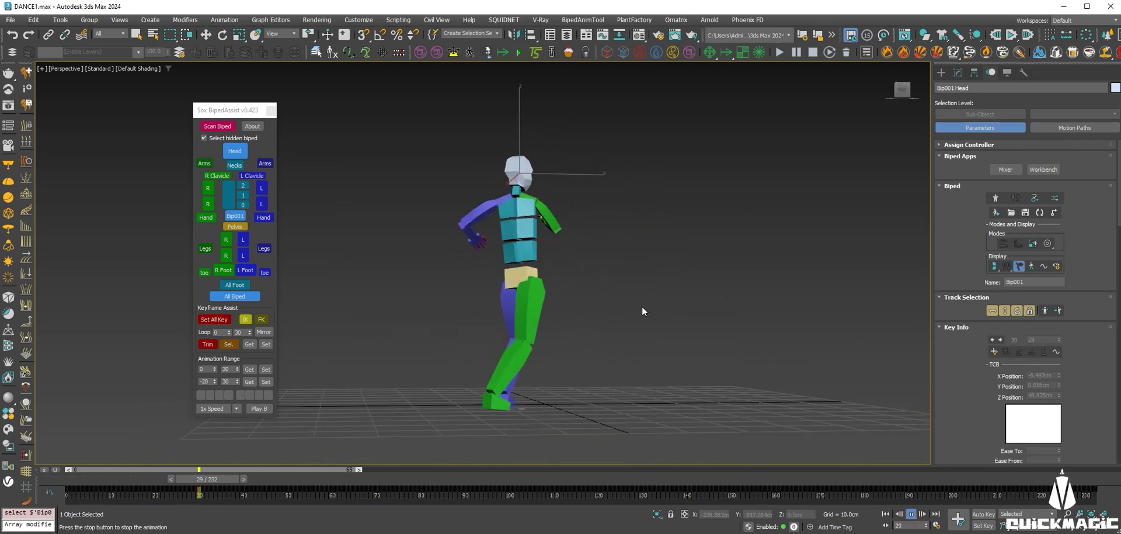
pyautogui.moveTo(640, 314)
pyautogui.keyDown('alt'); pyautogui.mouseDown(button='middle')
pyautogui.moveTo(757, 294)
pyautogui.moveTo(773, 303)
pyautogui.mouseUp(button='middle'); pyautogui.keyUp('alt')
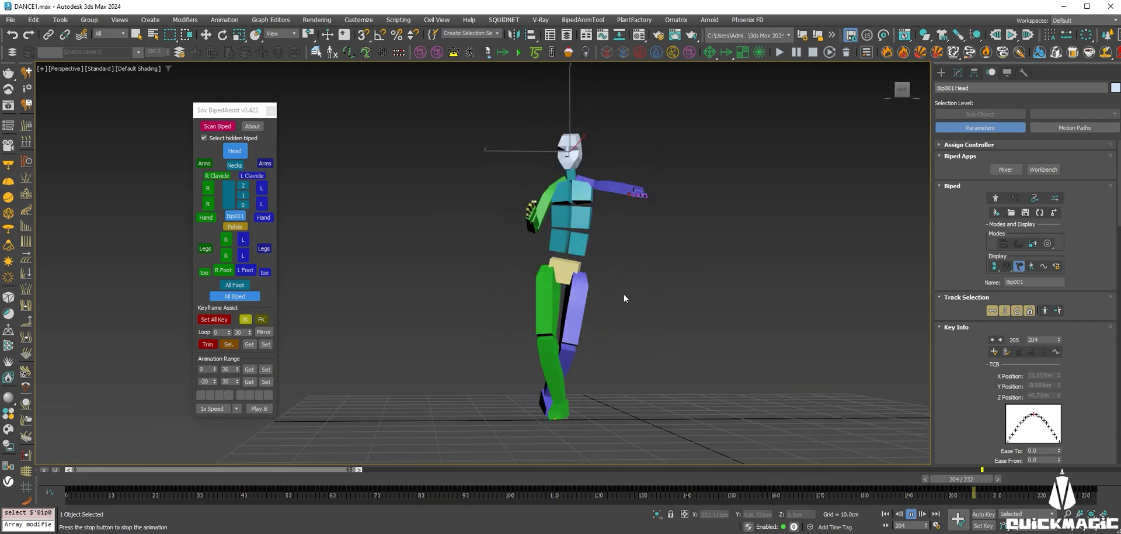
pyautogui.keyDown('alt'); pyautogui.moveTo(773, 302); pyautogui.dragTo(700, 299, button='middle'); pyautogui.keyUp('alt')
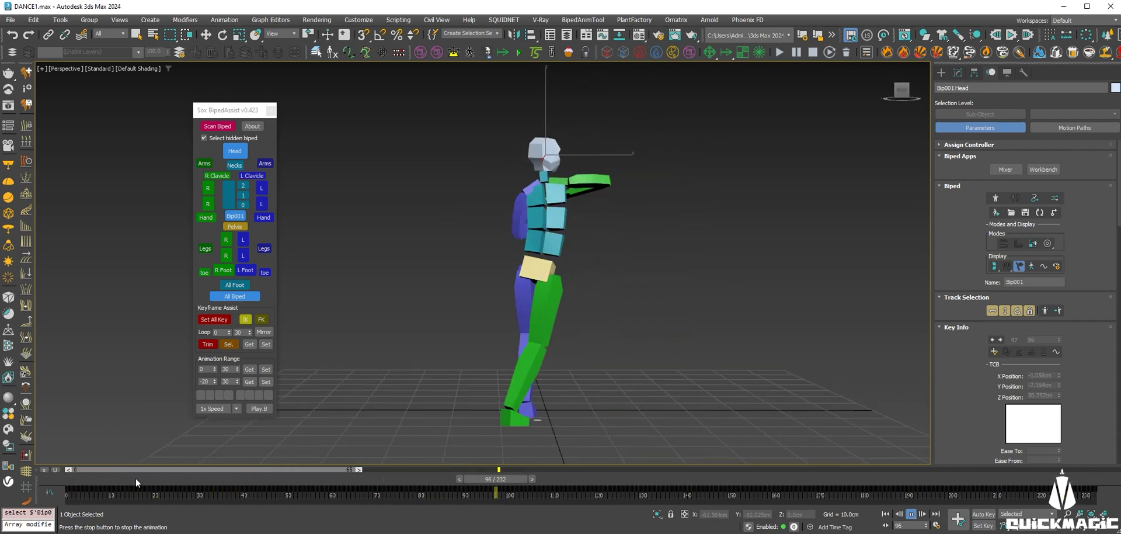
pyautogui.moveTo(170, 481)
pyautogui.mouseDown()
pyautogui.moveTo(498, 496)
pyautogui.moveTo(335, 510)
pyautogui.moveTo(152, 502)
pyautogui.moveTo(251, 515)
pyautogui.moveTo(90, 499)
pyautogui.moveTo(219, 505)
pyautogui.moveTo(123, 496)
pyautogui.mouseUp()
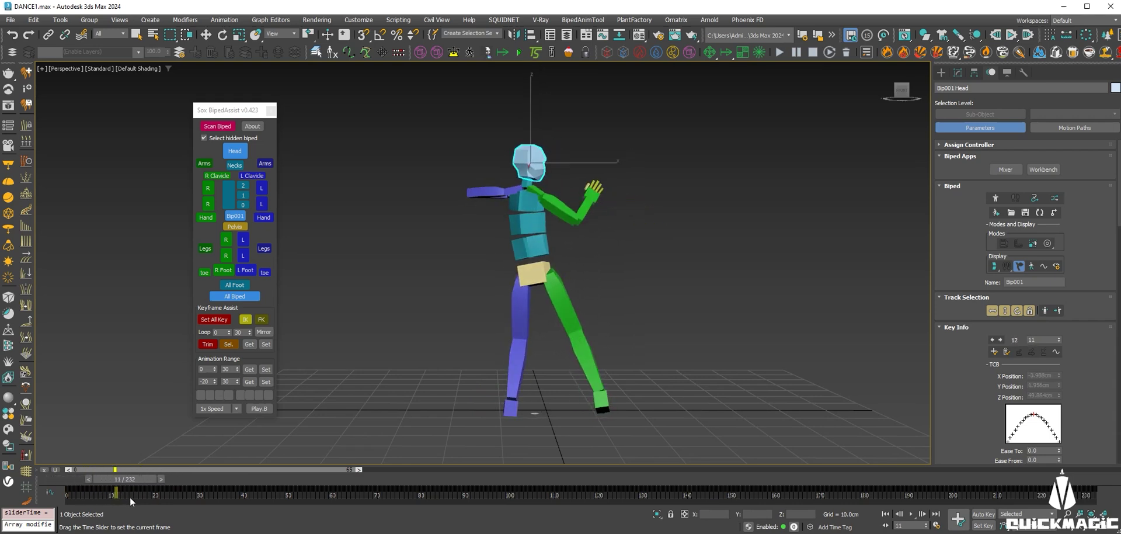
# Set the animation start time to frame 10
pyautogui.press(',')
pyautogui.press('w')
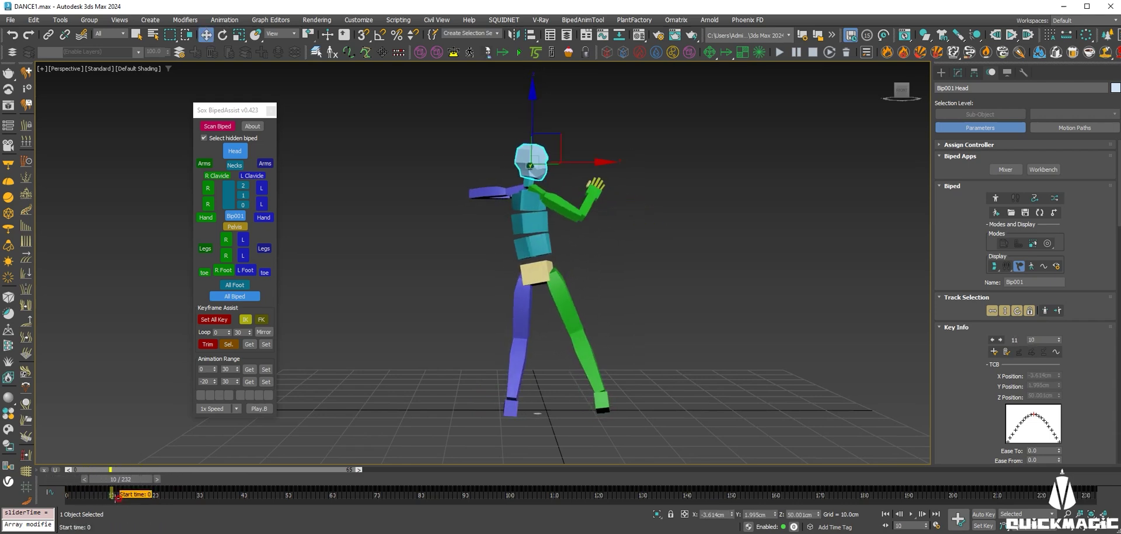
pyautogui.keyDown('ctrl'); pyautogui.keyDown('alt'); pyautogui.moveTo(117, 496); pyautogui.dragTo(79, 505); pyautogui.keyUp('alt'); pyautogui.keyUp('ctrl')
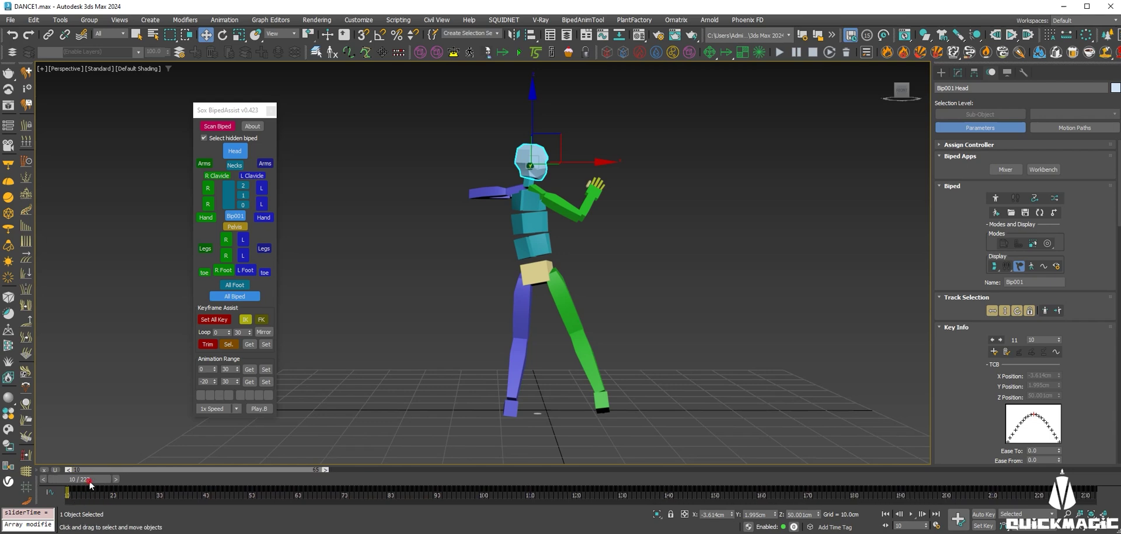
# Scrub through the dance and trim the animation end to frame 113
pyautogui.moveTo(313, 499); pyautogui.dragTo(369, 499)
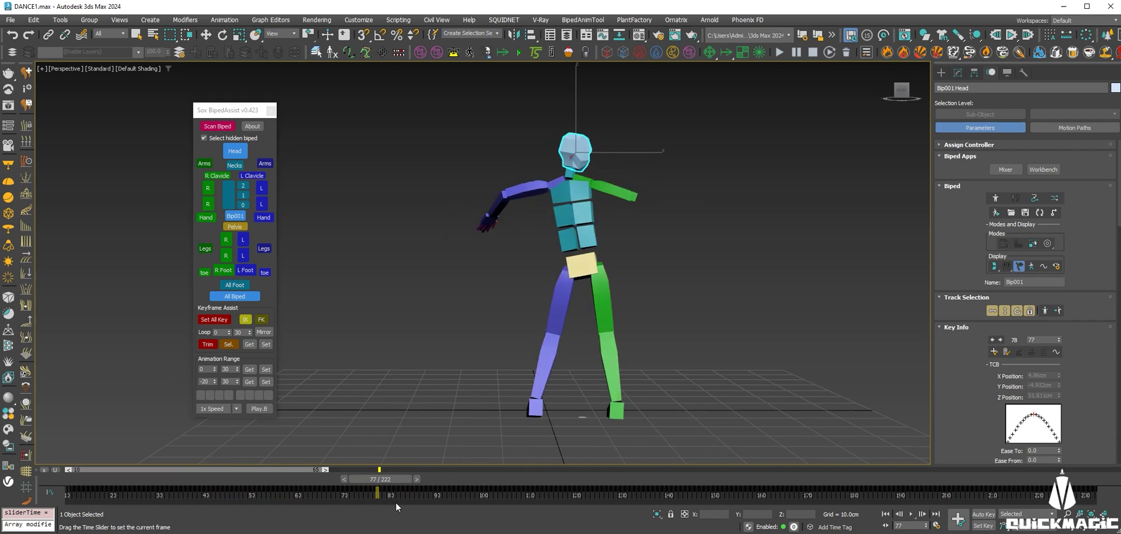
pyautogui.press('Home')
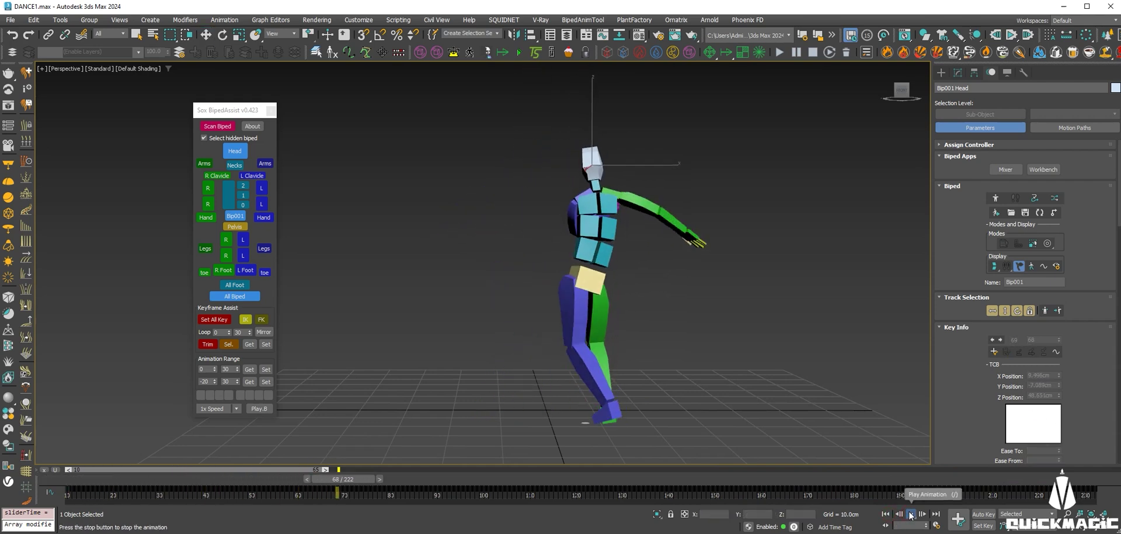
pyautogui.moveTo(289, 482); pyautogui.dragTo(377, 480)
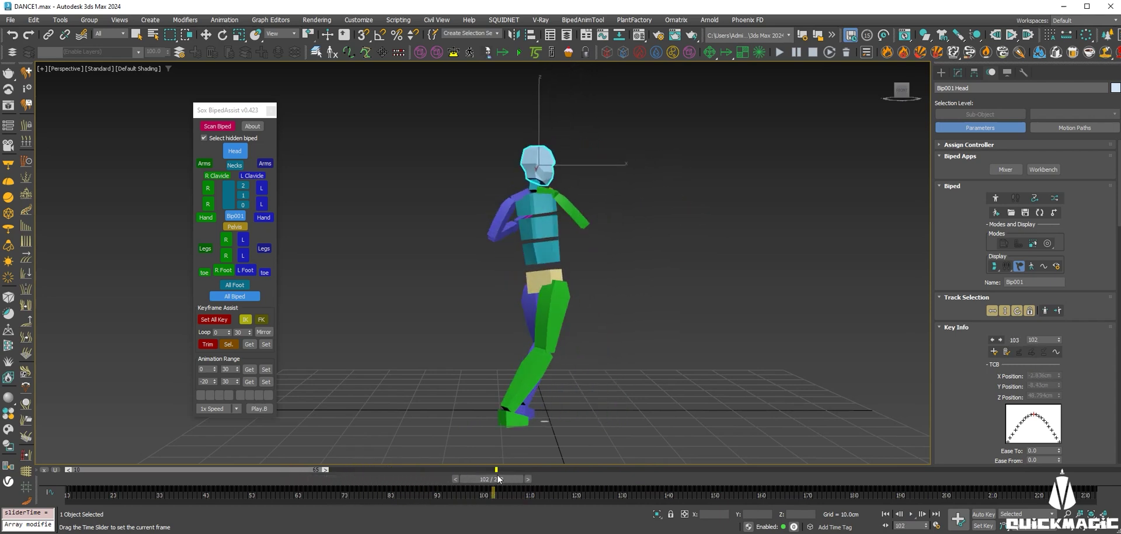
pyautogui.keyDown('ctrl'); pyautogui.keyDown('alt'); pyautogui.moveTo(525, 488); pyautogui.dragTo(1078, 463, button='right'); pyautogui.keyUp('alt'); pyautogui.keyUp('ctrl')
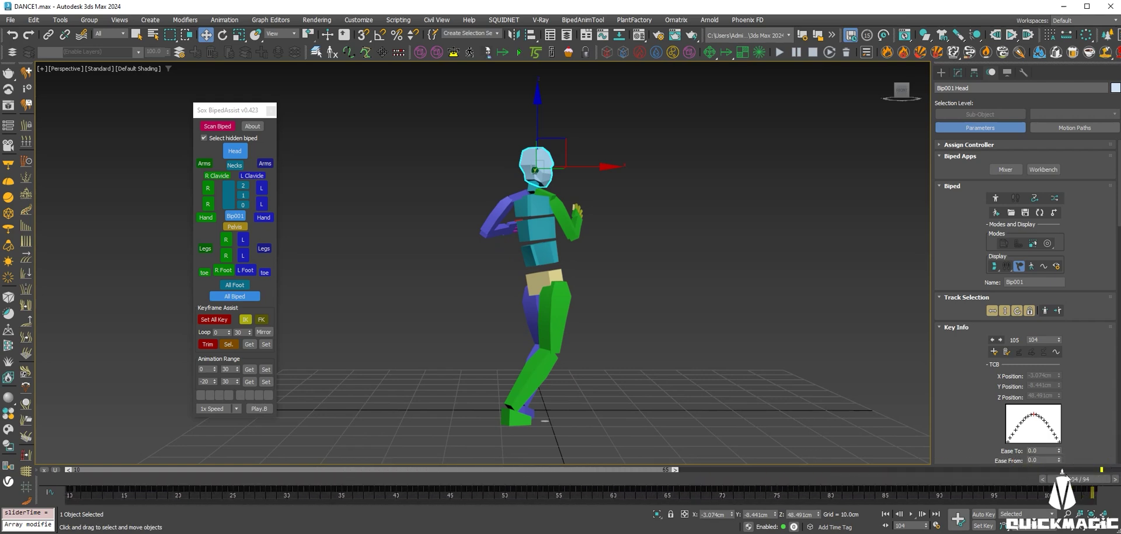
# Play and scrub through the trimmed dance range to check the motion
pyautogui.click(911, 514)
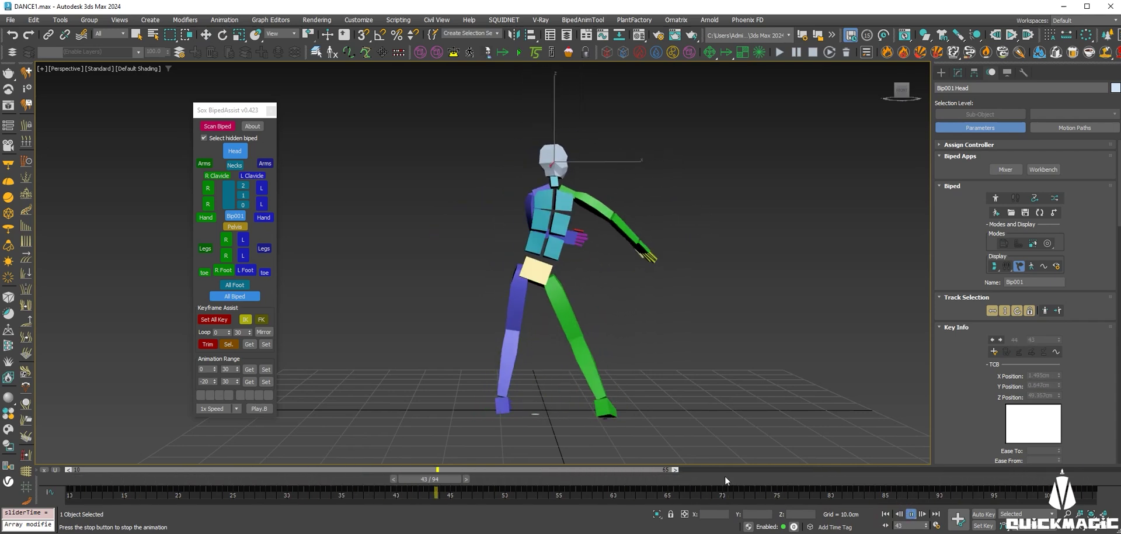
pyautogui.press('Home')
pyautogui.moveTo(148, 453)
pyautogui.mouseDown()
pyautogui.moveTo(589, 492)
pyautogui.moveTo(975, 496)
pyautogui.mouseUp()
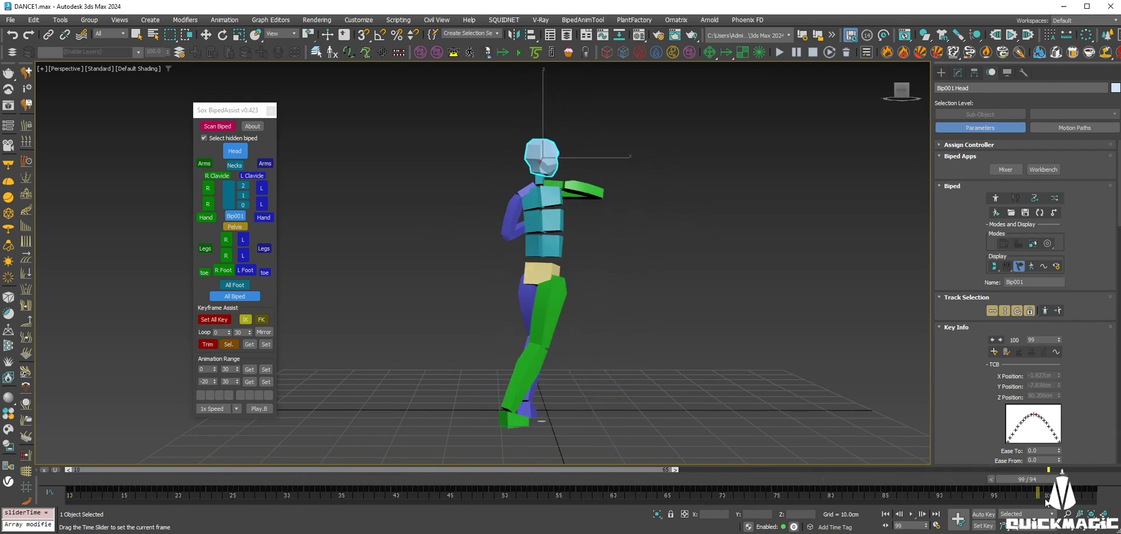
pyautogui.moveTo(1113, 506); pyautogui.dragTo(4, 425)
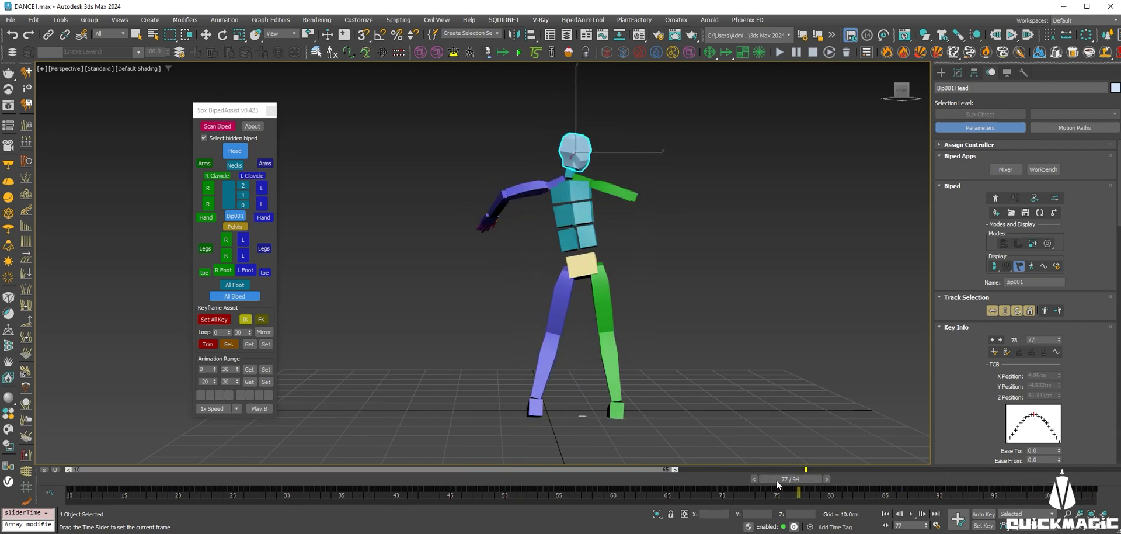
pyautogui.moveTo(88, 423)
pyautogui.mouseDown()
pyautogui.moveTo(570, 466)
pyautogui.moveTo(813, 468)
pyautogui.moveTo(356, 432)
pyautogui.moveTo(650, 405)
pyautogui.moveTo(850, 407)
pyautogui.moveTo(839, 411)
pyautogui.mouseUp()
# Set the animation end to frame 100, replay, and stop around frame 79
pyautogui.press('w')
pyautogui.keyDown('ctrl'); pyautogui.keyDown('alt'); pyautogui.moveTo(899, 488); pyautogui.dragTo(934, 488, button='right'); pyautogui.keyUp('alt'); pyautogui.keyUp('ctrl')
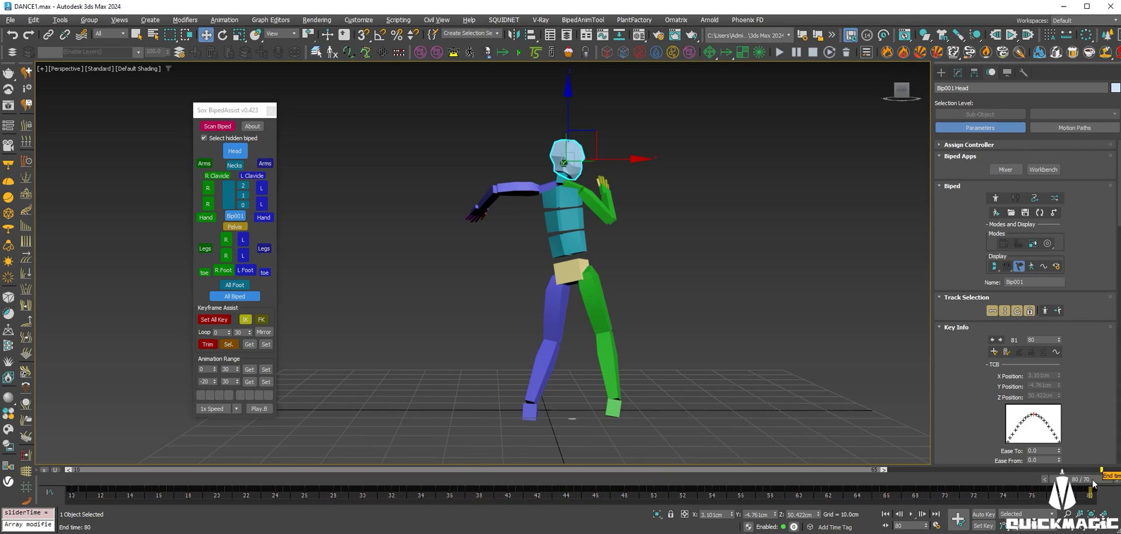
pyautogui.click(885, 514)
pyautogui.click(911, 514)
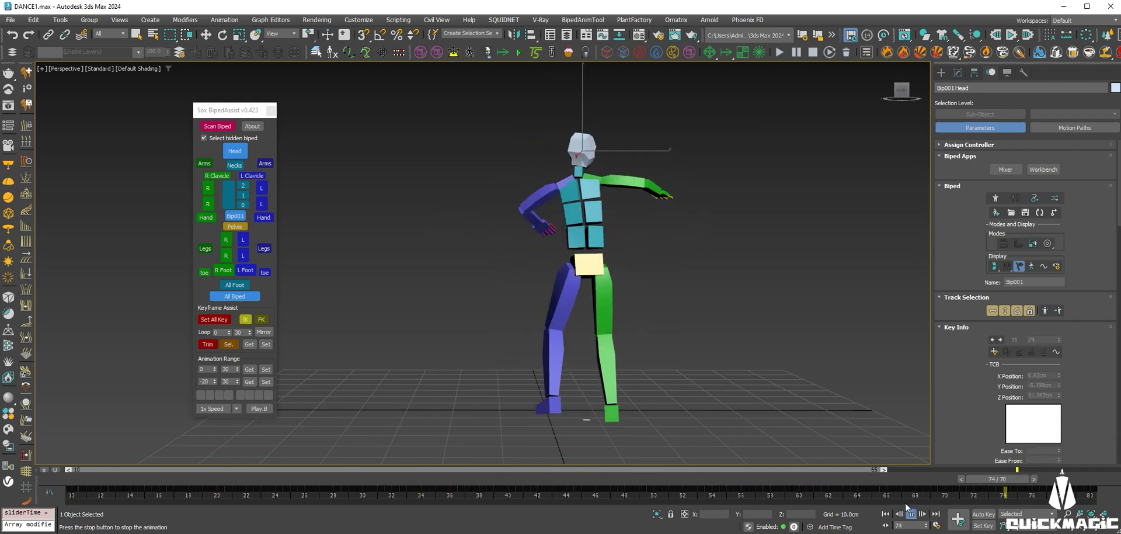
pyautogui.click(910, 510)
pyautogui.moveTo(930, 478); pyautogui.dragTo(1086, 480)
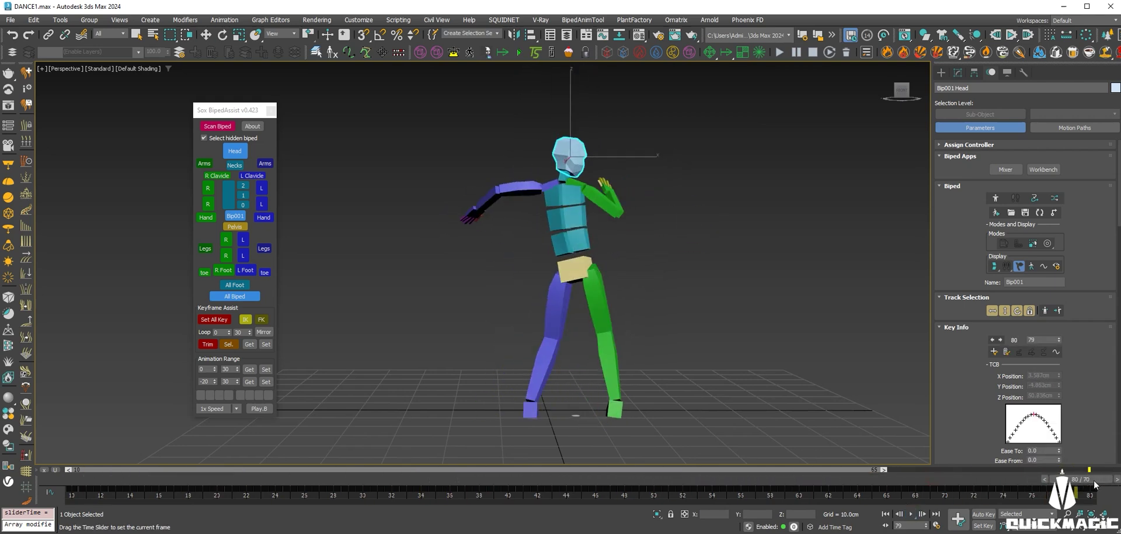
# Turn on In Place mode, recenter the biped, and play the dance to frame 80
pyautogui.click(1048, 244)
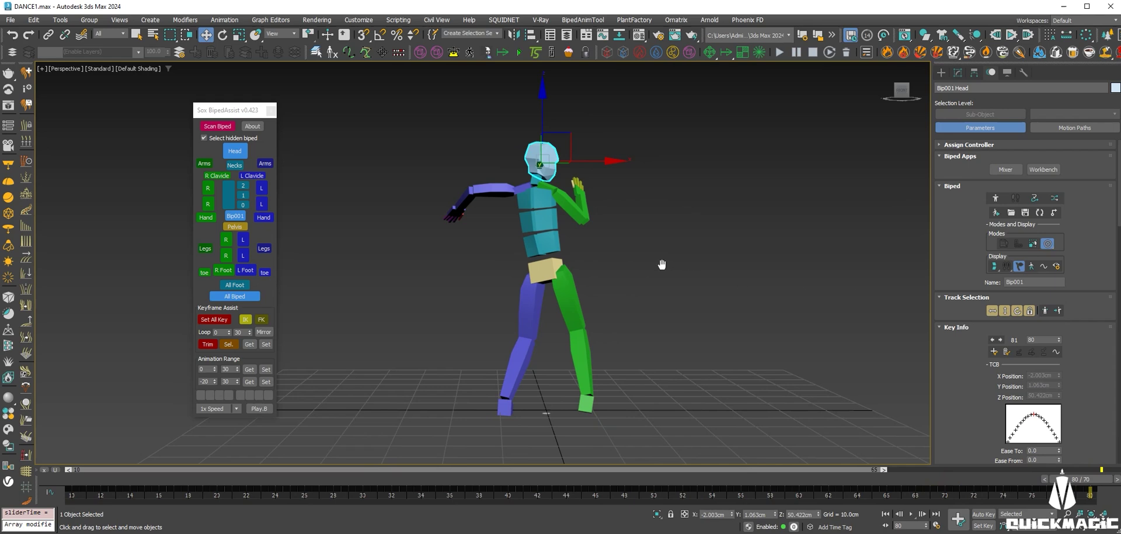
pyautogui.moveTo(665, 267); pyautogui.dragTo(650, 272, button='middle')
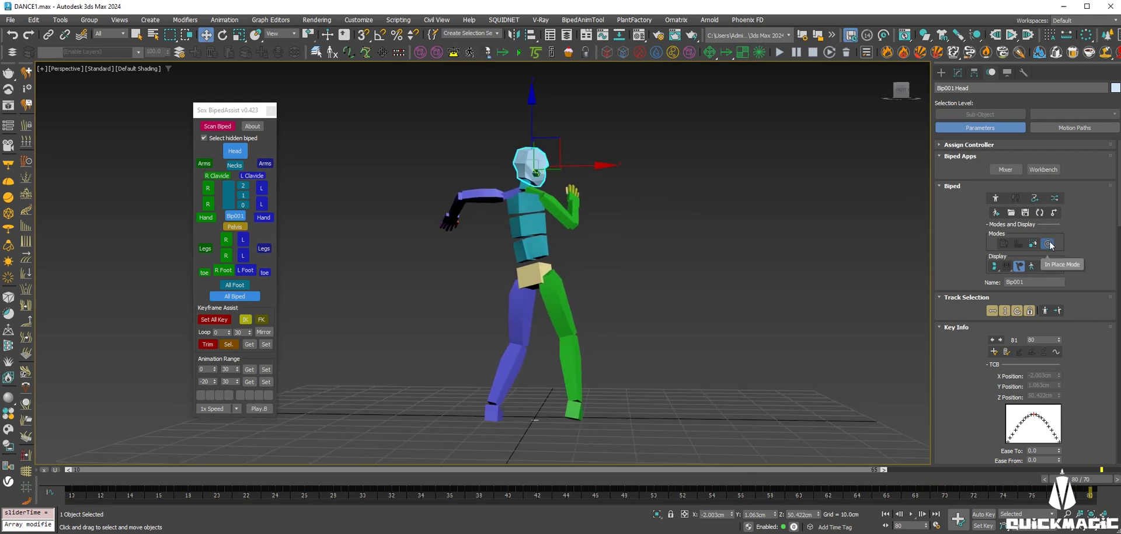
pyautogui.click(912, 514)
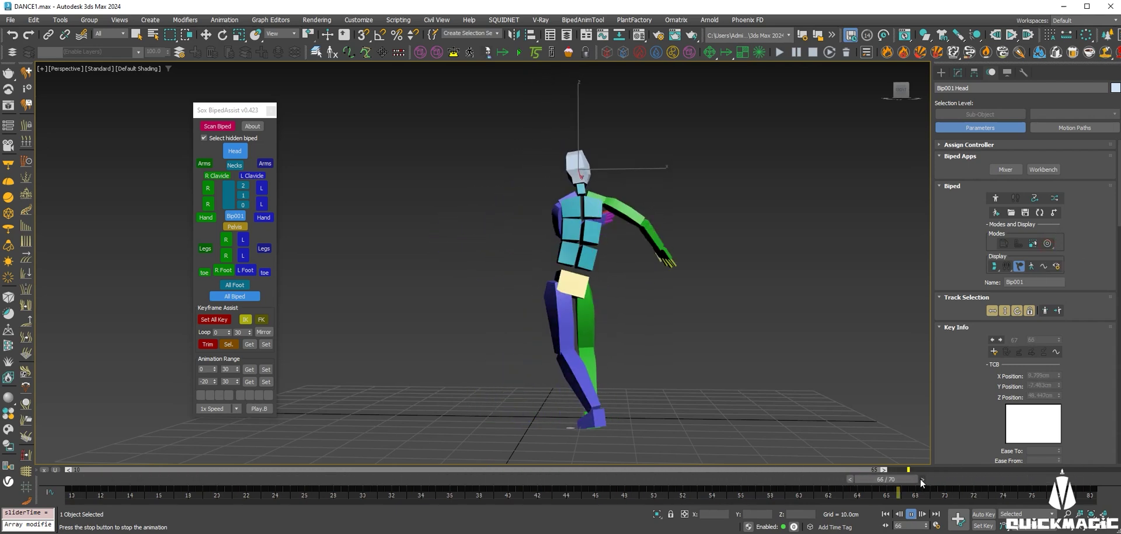
pyautogui.click(1081, 479)
# Go to start frame 10 and copy the biped's pose as Pose01
pyautogui.scroll(-3, 940, 350)
pyautogui.scroll(-3, 949, 310)
pyautogui.scroll(-3, 955, 292)
pyautogui.scroll(-2, 960, 277)
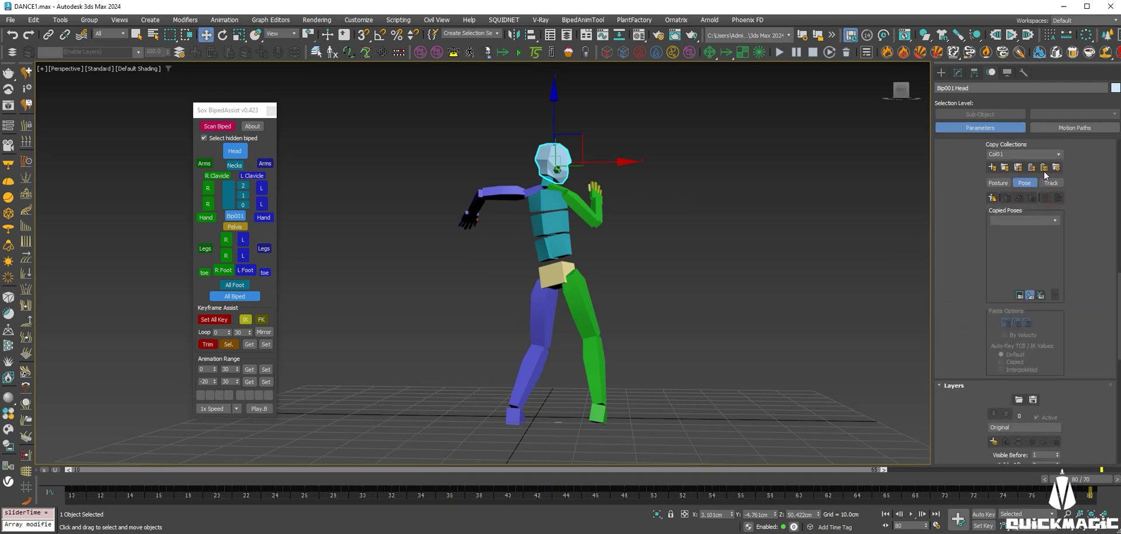
pyautogui.scroll(2, 975, 208)
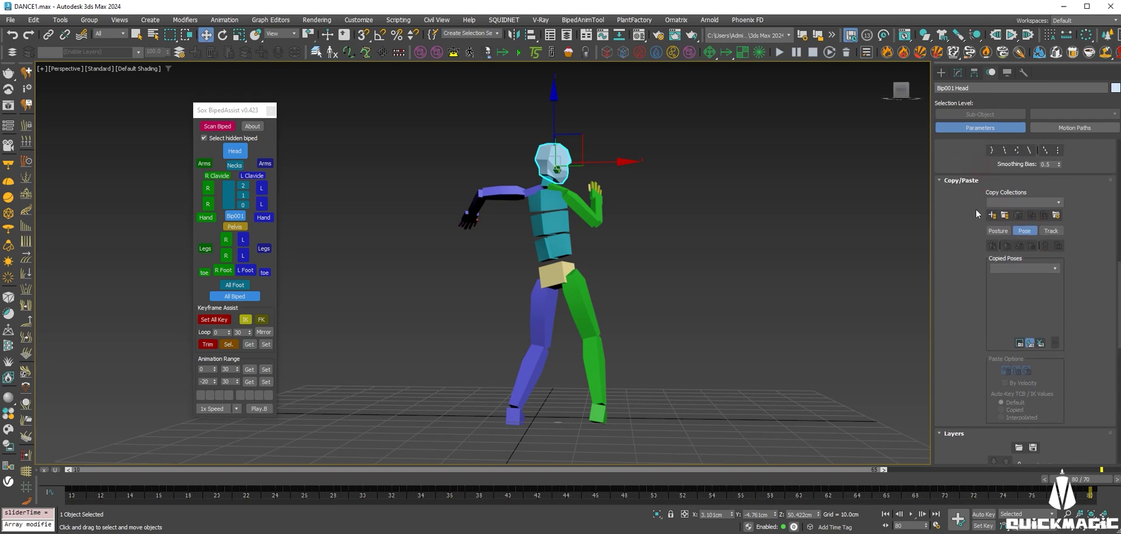
pyautogui.click(887, 513)
pyautogui.scroll(-3, 982, 406)
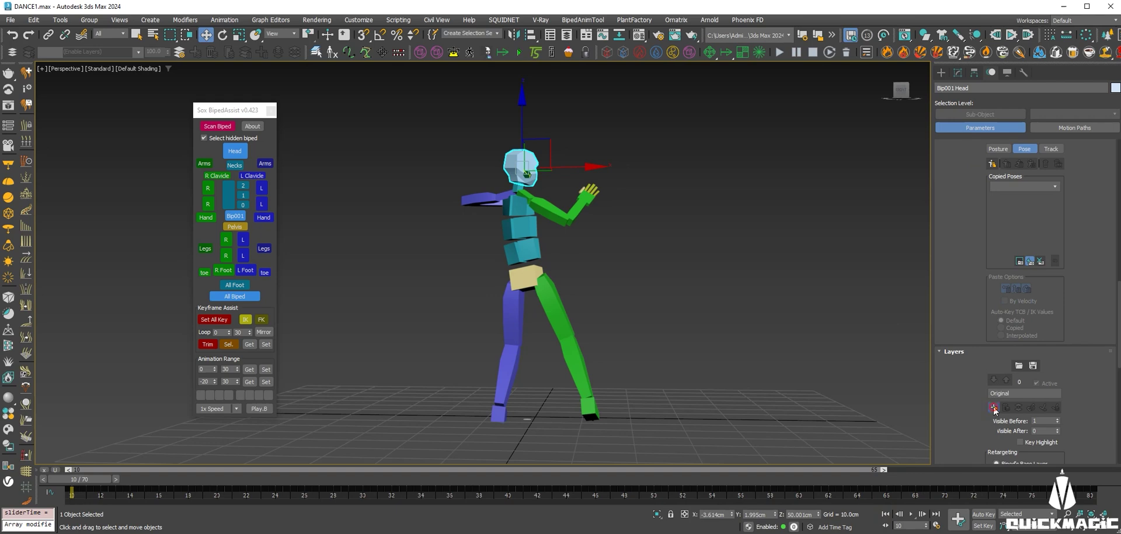
pyautogui.scroll(3, 1015, 313)
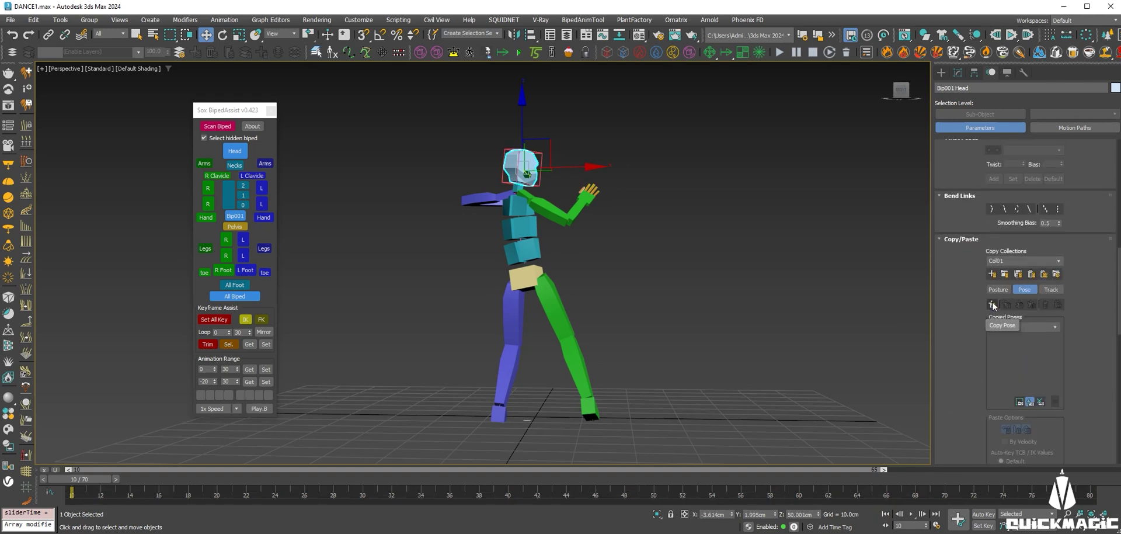
pyautogui.click(993, 304)
# Move to frame 80 and paste Pose01 onto the biped
pyautogui.moveTo(671, 321); pyautogui.dragTo(668, 305, button='middle')
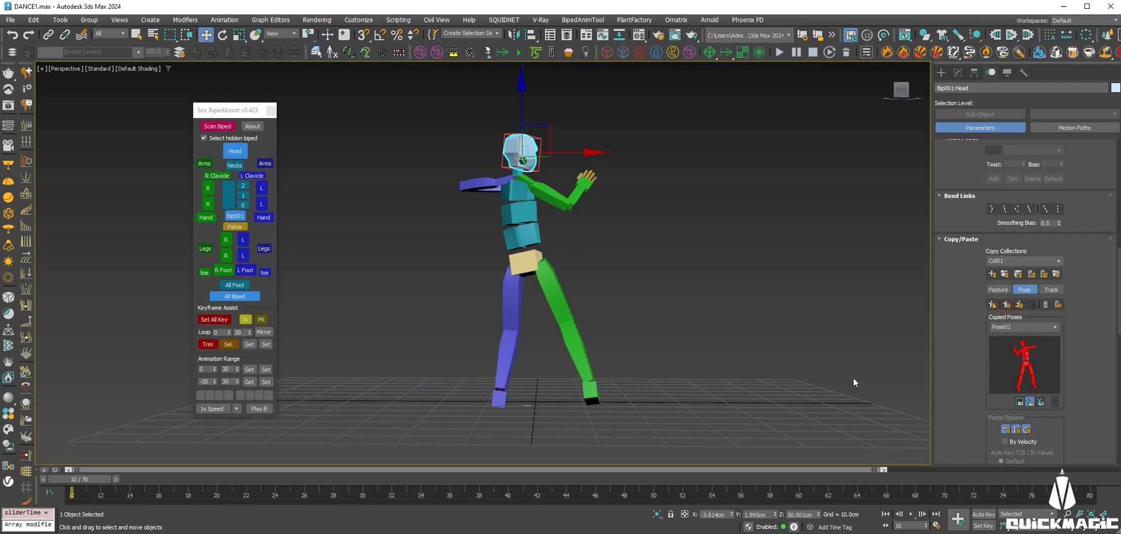
pyautogui.moveTo(987, 318)
pyautogui.mouseDown()
pyautogui.moveTo(968, 274)
pyautogui.moveTo(968, 284)
pyautogui.mouseUp()
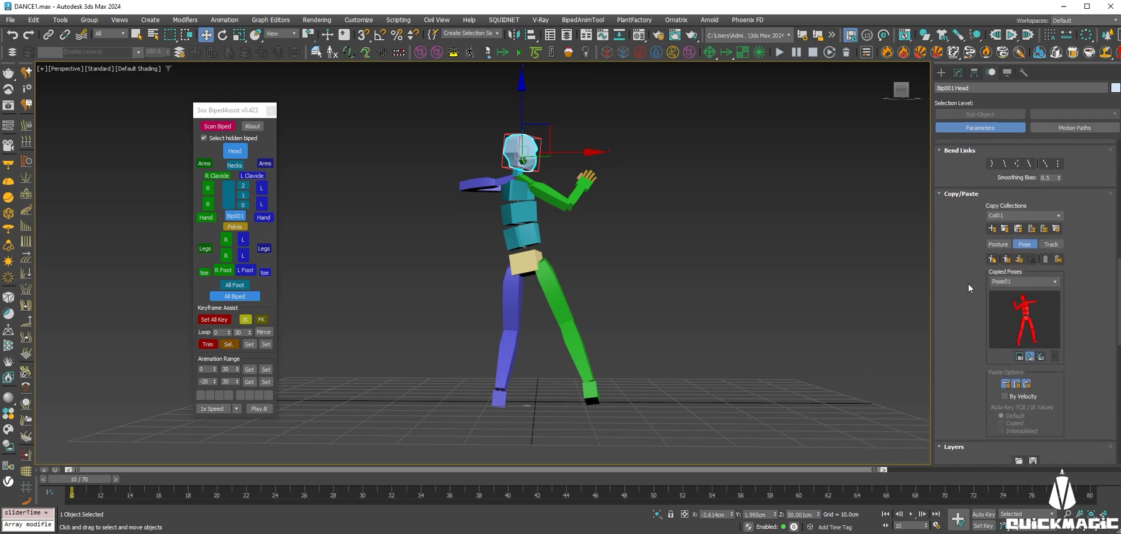
pyautogui.moveTo(83, 482)
pyautogui.mouseDown()
pyautogui.moveTo(937, 526)
pyautogui.moveTo(1099, 432)
pyautogui.mouseUp()
pyautogui.click(1007, 260)
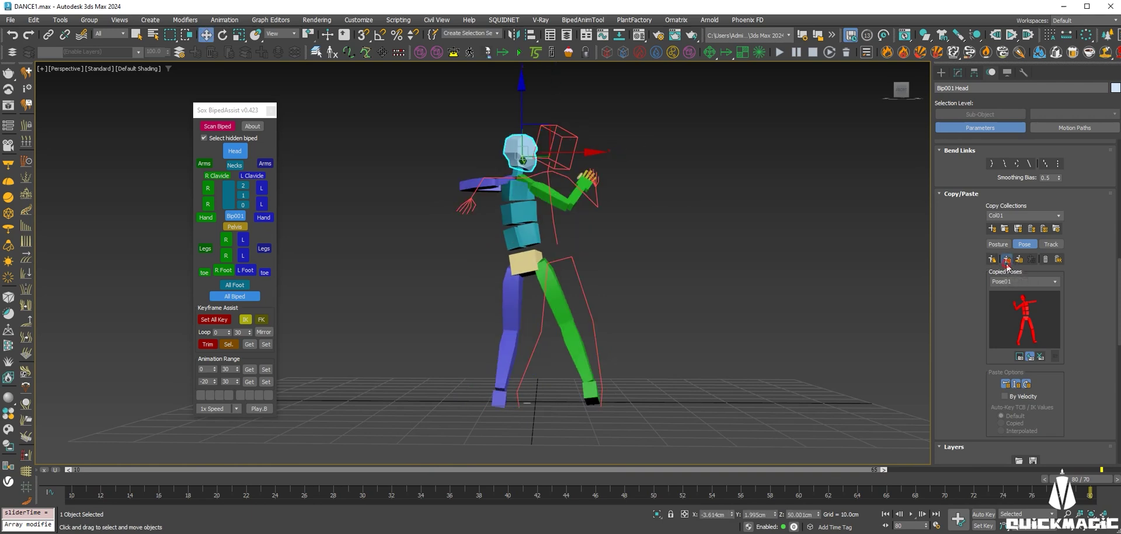
pyautogui.scroll(-2, 965, 308)
pyautogui.moveTo(975, 357); pyautogui.dragTo(969, 334)
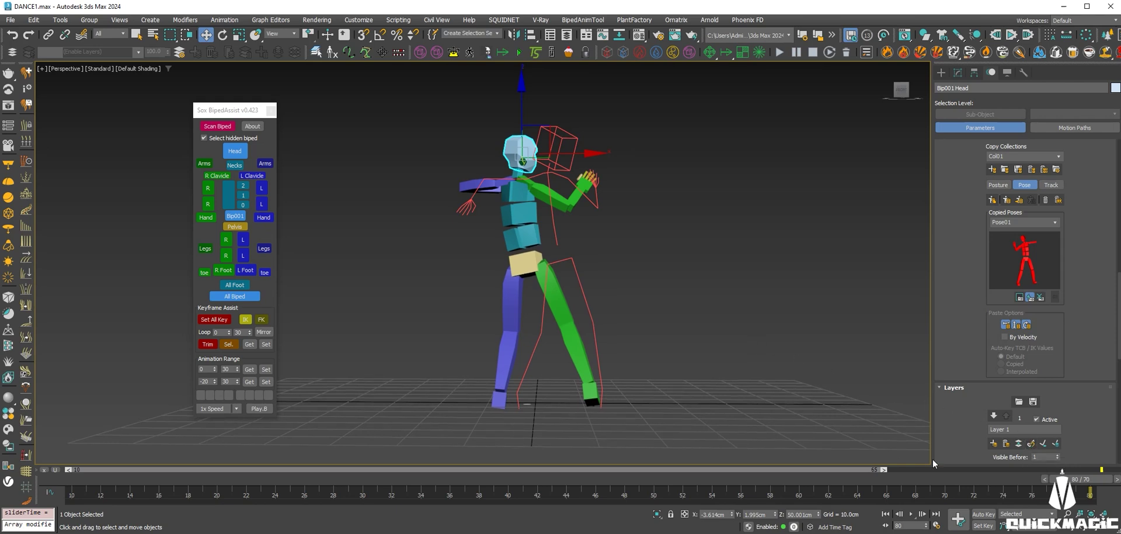
# Turn on Auto Key and key Pose01 on the biped at frame 80
pyautogui.click(974, 512)
pyautogui.moveTo(727, 304); pyautogui.dragTo(734, 310, button='middle')
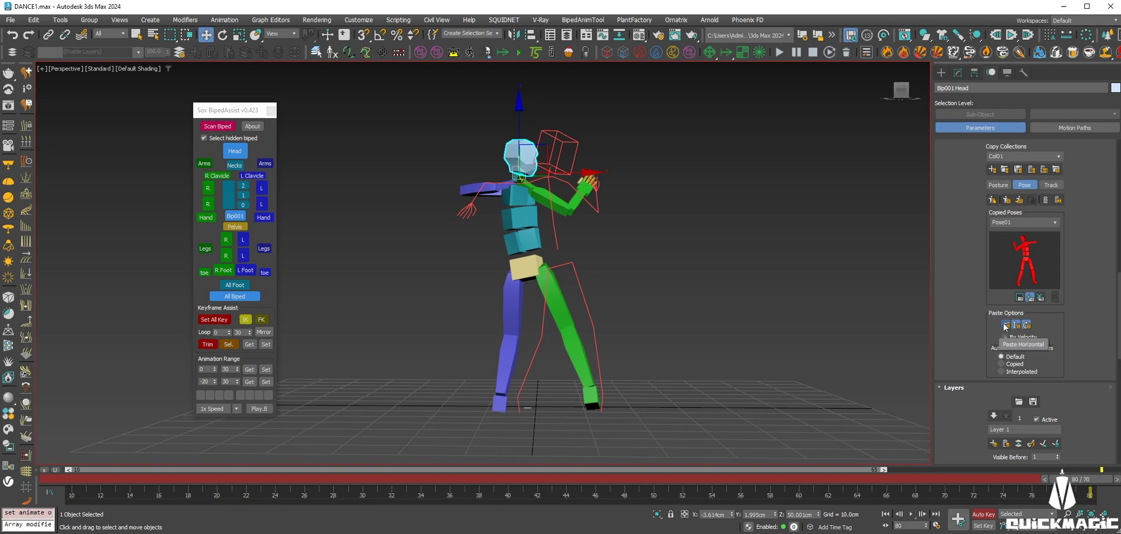
pyautogui.click(1030, 443)
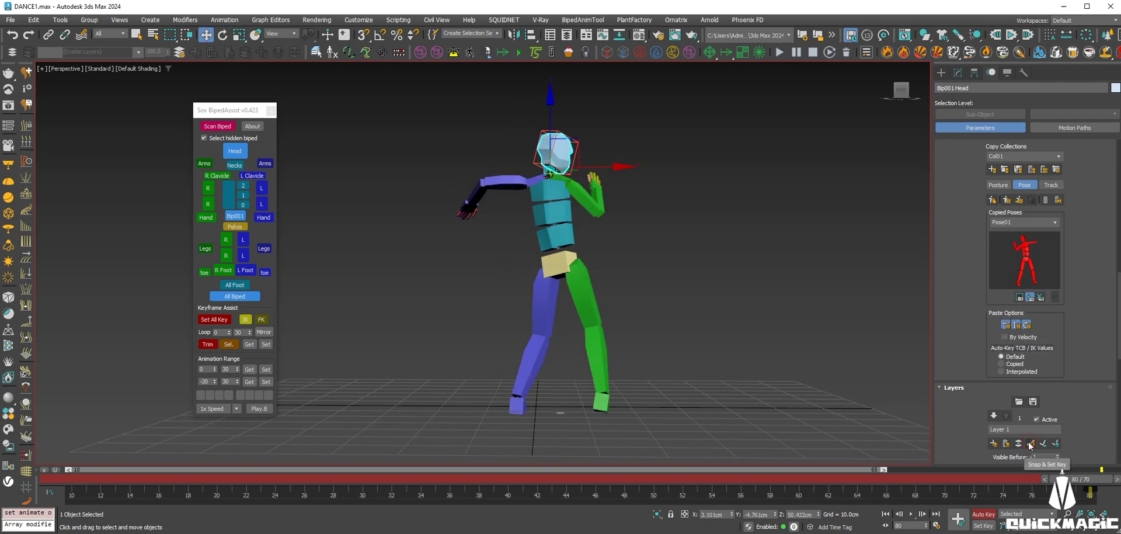
pyautogui.click(1006, 200)
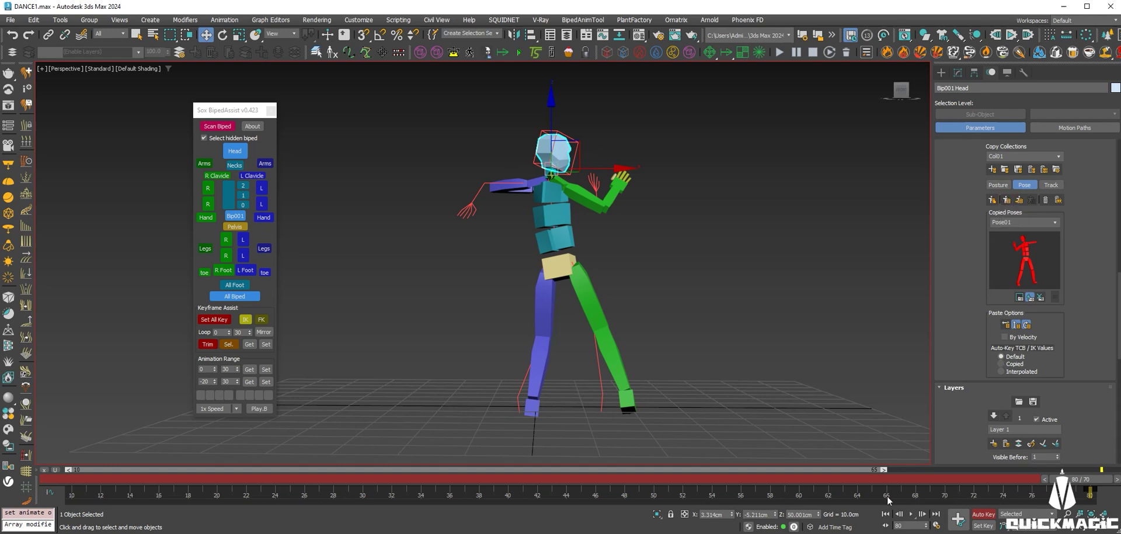
# Key Pose01 at frame 10, then play the loop and stop near frame 75
pyautogui.click(885, 516)
pyautogui.click(1009, 201)
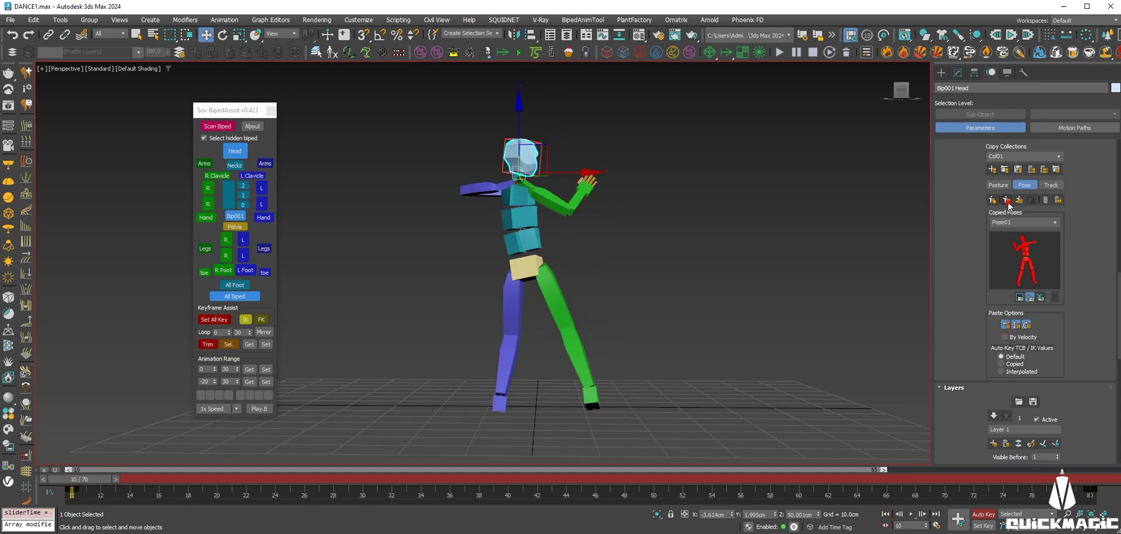
pyautogui.click(912, 514)
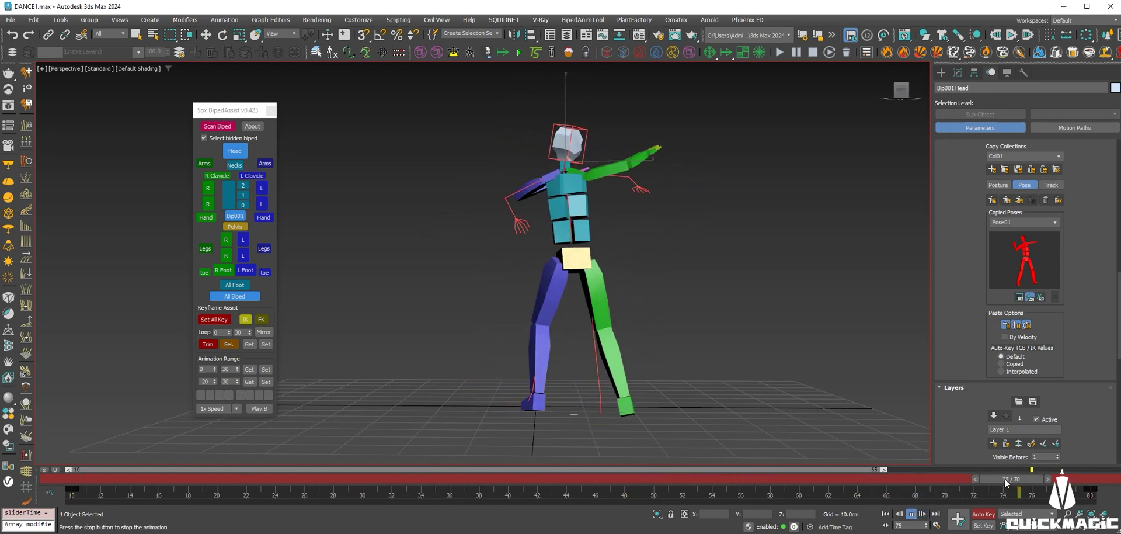
pyautogui.click(1004, 478)
pyautogui.moveTo(1006, 475); pyautogui.dragTo(1077, 478)
pyautogui.scroll(3, 993, 284)
pyautogui.scroll(3, 992, 284)
pyautogui.scroll(3, 979, 250)
pyautogui.scroll(3, 1025, 208)
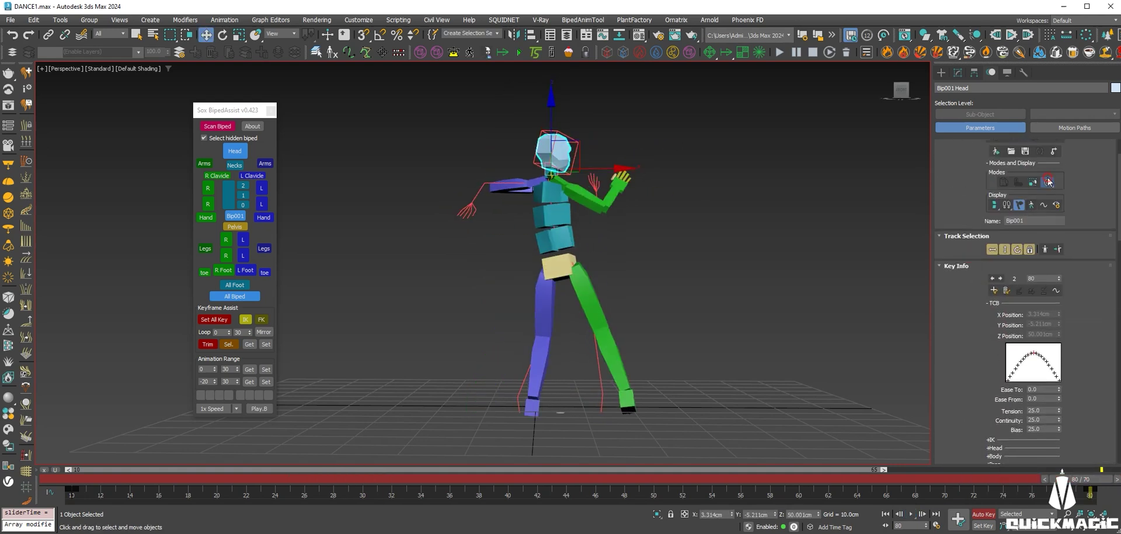
# Enable In Place mode, play the dance, and scrub back around frame 56
pyautogui.click(1048, 181)
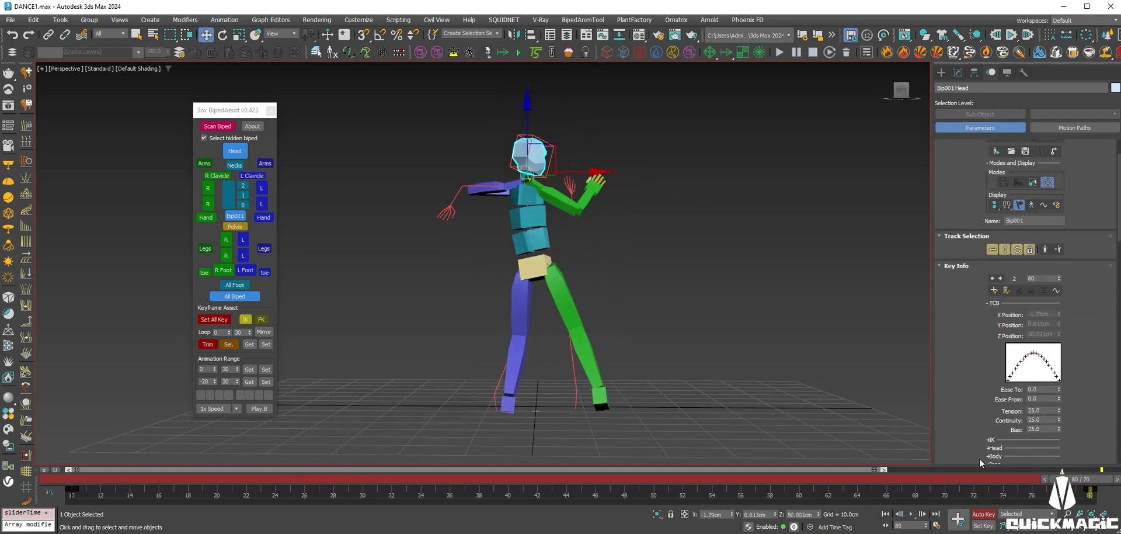
pyautogui.click(915, 514)
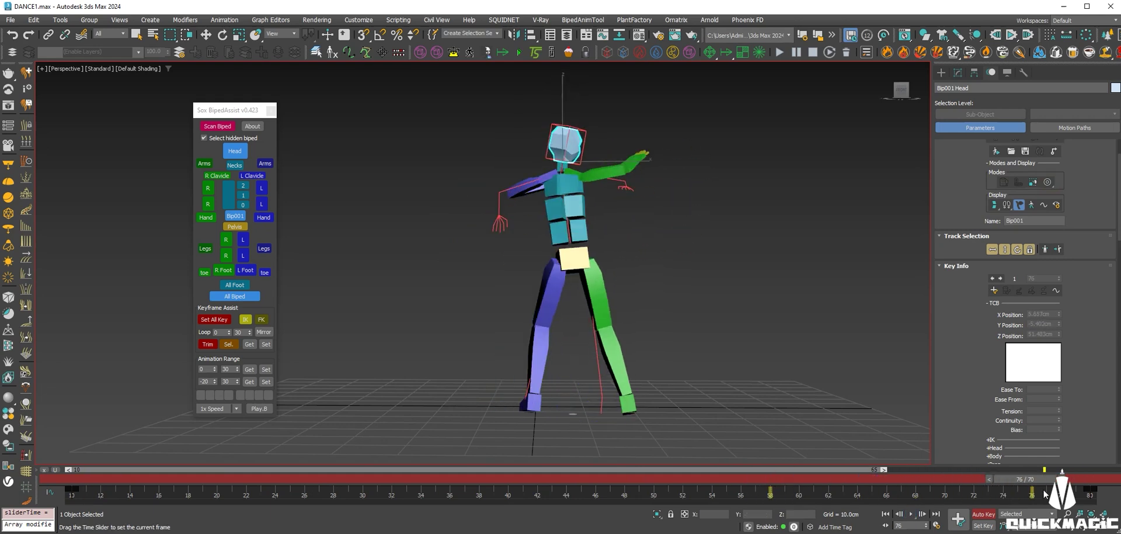
pyautogui.moveTo(755, 482); pyautogui.dragTo(738, 476)
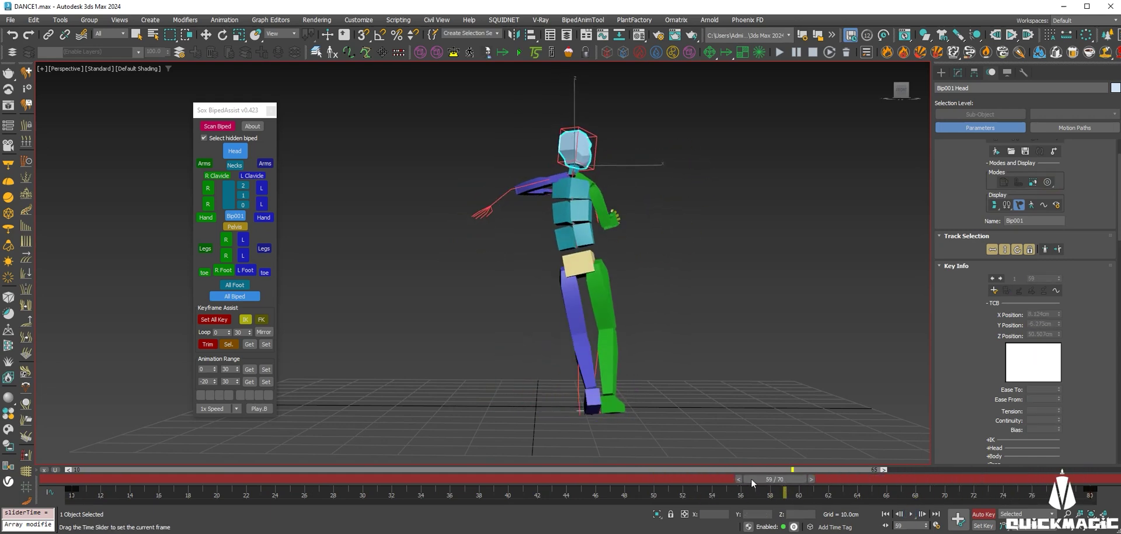
# Select every part of the biped and match it to the reference pose
pyautogui.press('w')
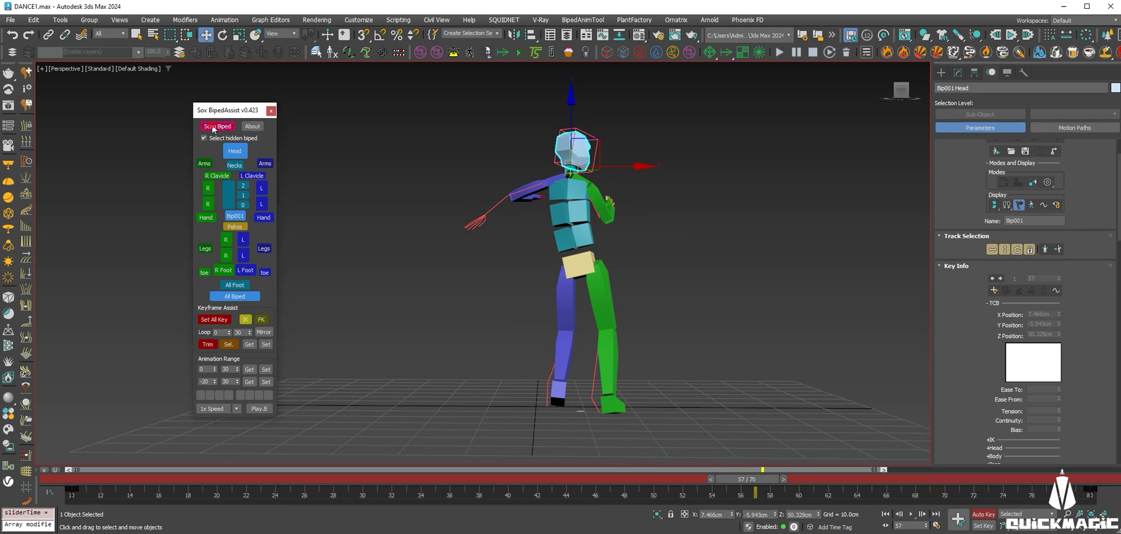
pyautogui.click(213, 126)
pyautogui.scroll(-3, 989, 357)
pyautogui.scroll(-3, 954, 317)
pyautogui.scroll(2, 963, 292)
pyautogui.scroll(-2, 961, 281)
pyautogui.scroll(-2, 962, 281)
pyautogui.scroll(-2, 969, 292)
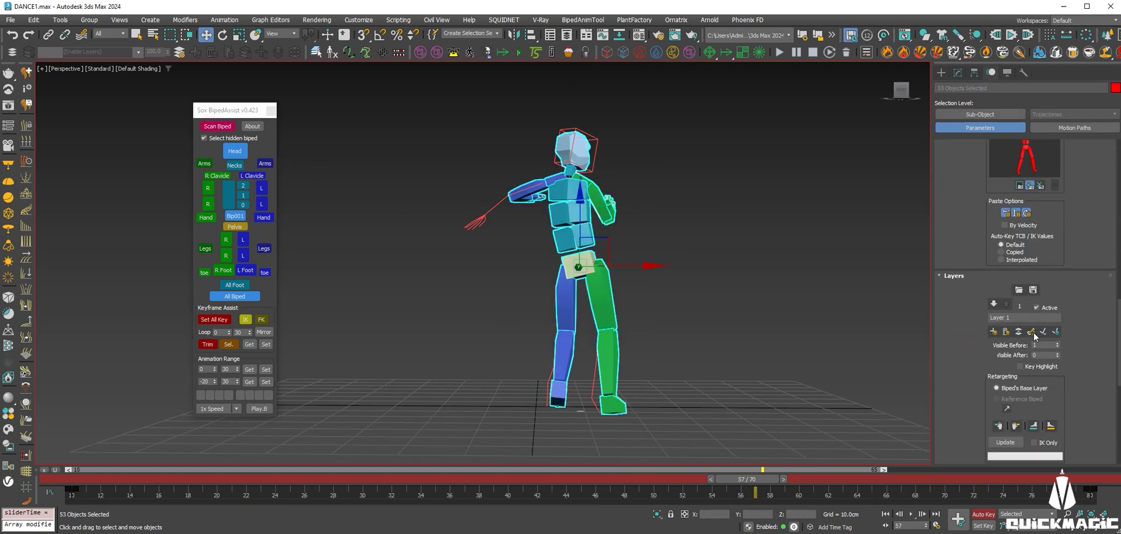
pyautogui.click(1031, 332)
# Match the biped to the reference pose at frames around 27, 21 and the end
pyautogui.moveTo(747, 478)
pyautogui.mouseDown()
pyautogui.moveTo(313, 475)
pyautogui.moveTo(566, 492)
pyautogui.mouseUp()
pyautogui.click(1031, 332)
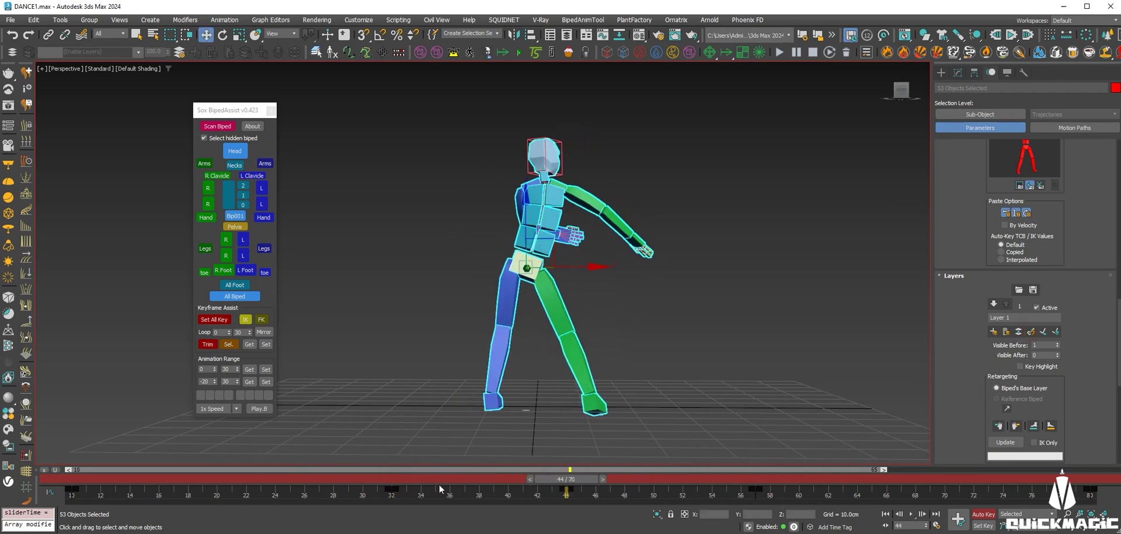
pyautogui.moveTo(570, 469); pyautogui.dragTo(229, 469)
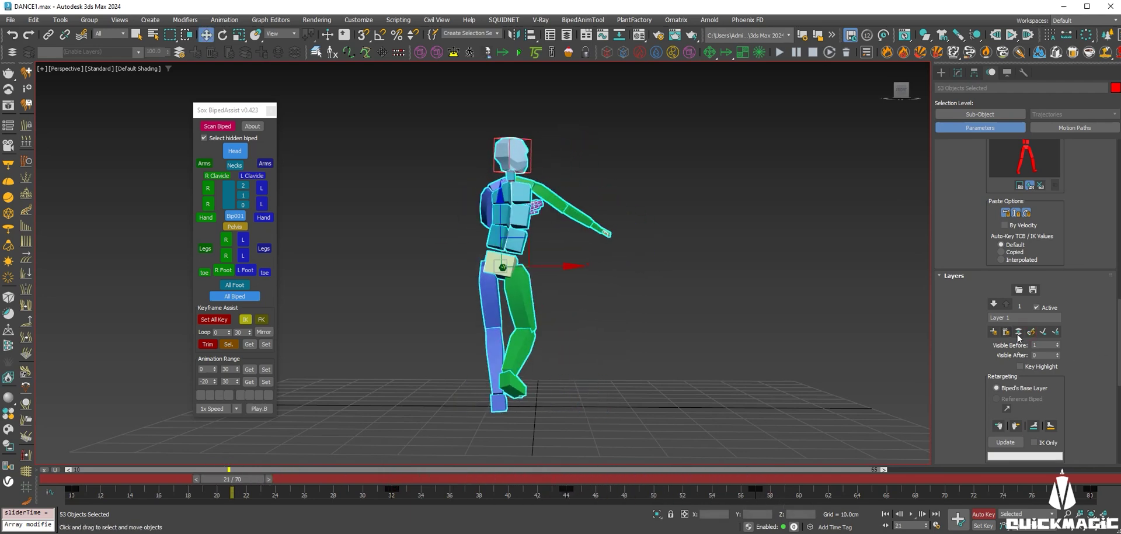
pyautogui.moveTo(766, 477)
pyautogui.mouseDown()
pyautogui.moveTo(1092, 492)
pyautogui.moveTo(947, 486)
pyautogui.mouseUp()
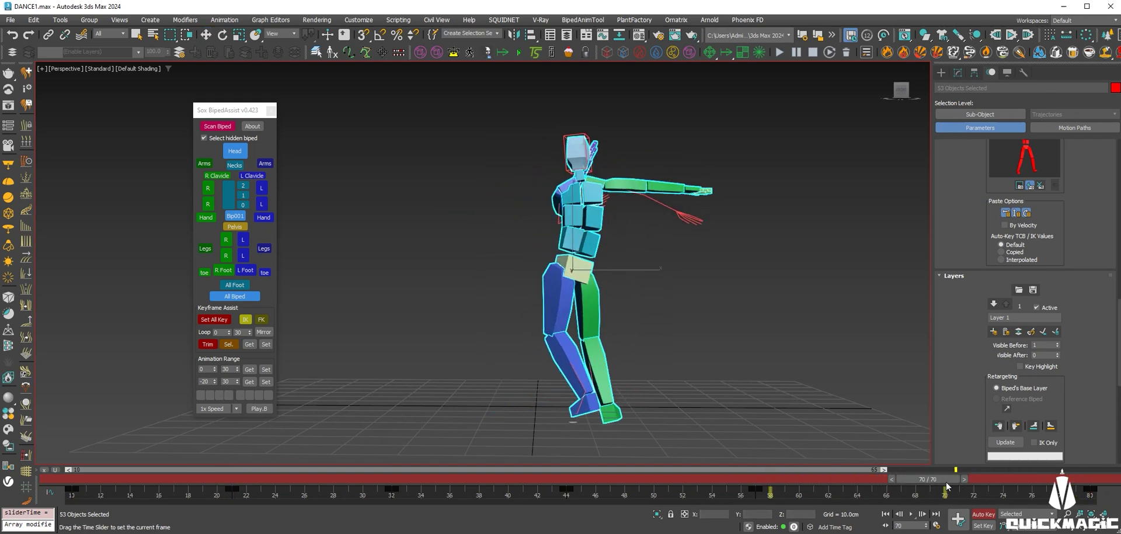
pyautogui.click(1032, 332)
pyautogui.moveTo(940, 479)
pyautogui.mouseDown()
pyautogui.moveTo(1086, 479)
pyautogui.moveTo(1030, 488)
pyautogui.moveTo(1089, 493)
pyautogui.mouseUp()
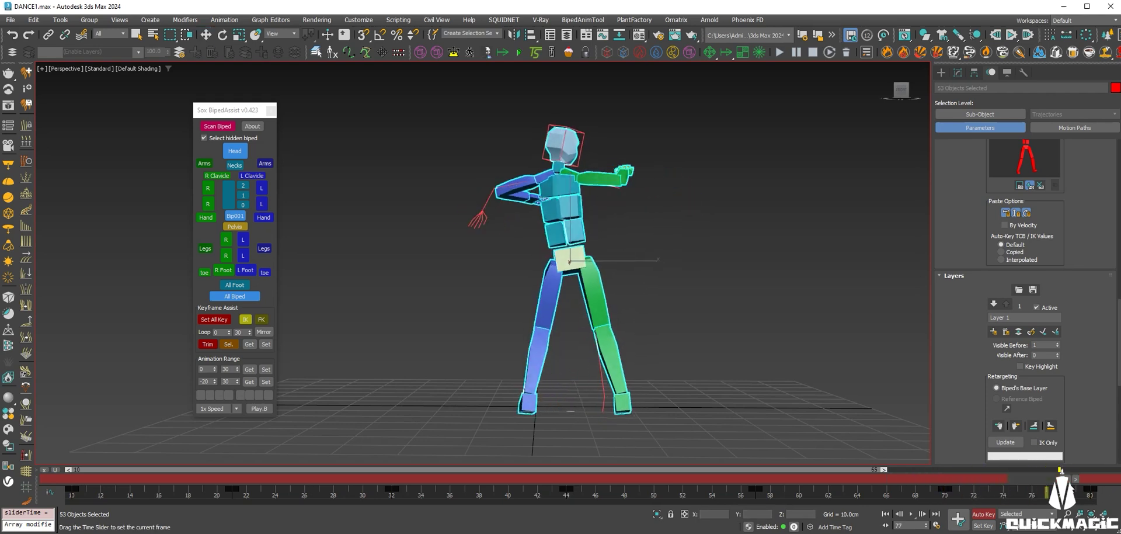
# Play back from the start, then collapse Layer 1 into the Original animation
pyautogui.press('w')
pyautogui.click(886, 514)
pyautogui.click(910, 514)
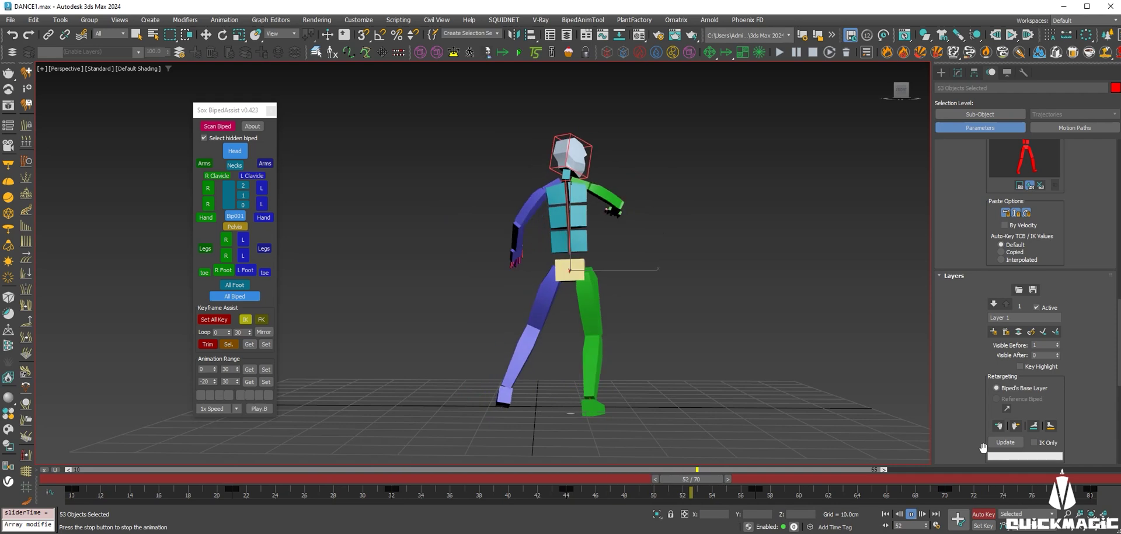
pyautogui.click(1031, 476)
pyautogui.press('w')
pyautogui.click(1019, 331)
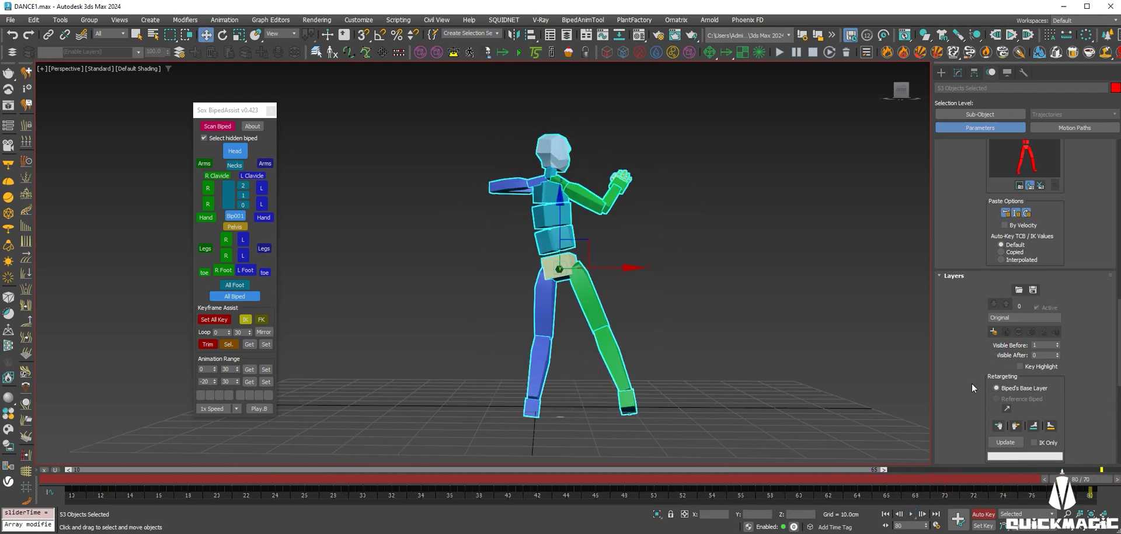
# Return to frame 10 and create a new animation layer, Layer 1
pyautogui.scroll(-1, 964, 289)
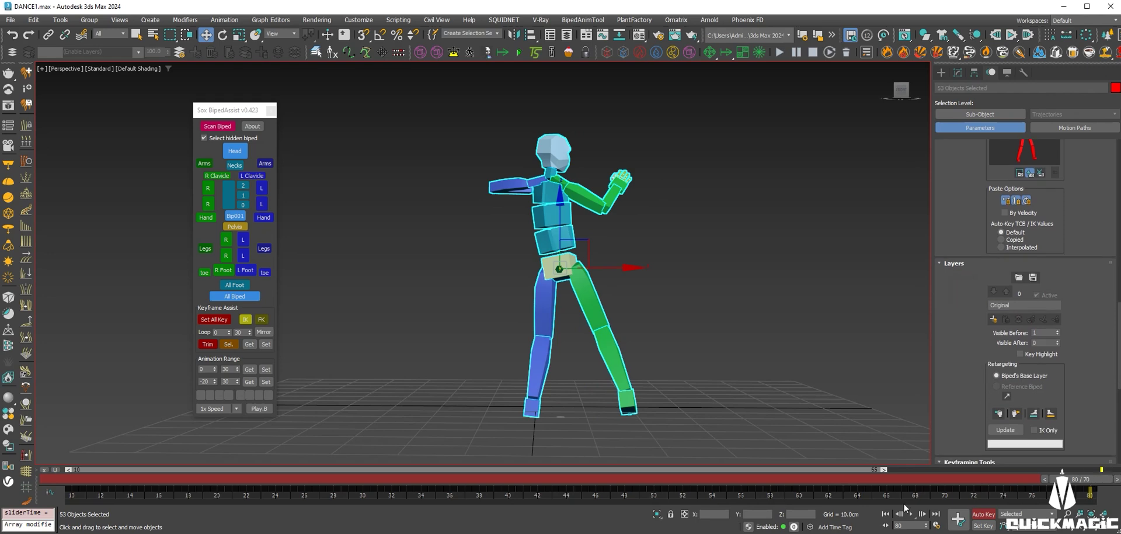
pyautogui.click(884, 514)
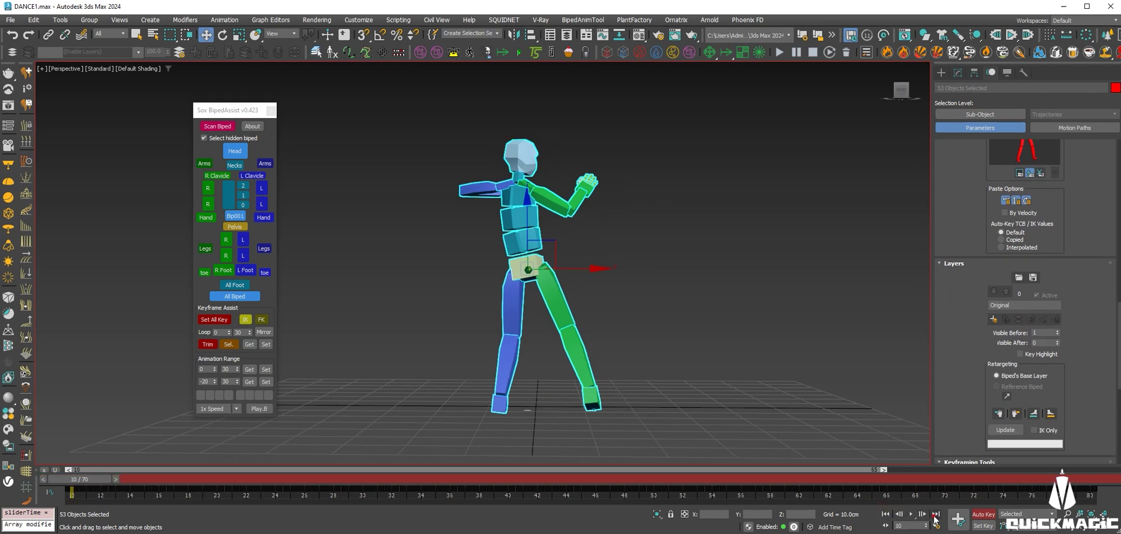
pyautogui.click(934, 515)
pyautogui.click(885, 515)
pyautogui.click(993, 319)
pyautogui.moveTo(965, 361); pyautogui.dragTo(961, 463)
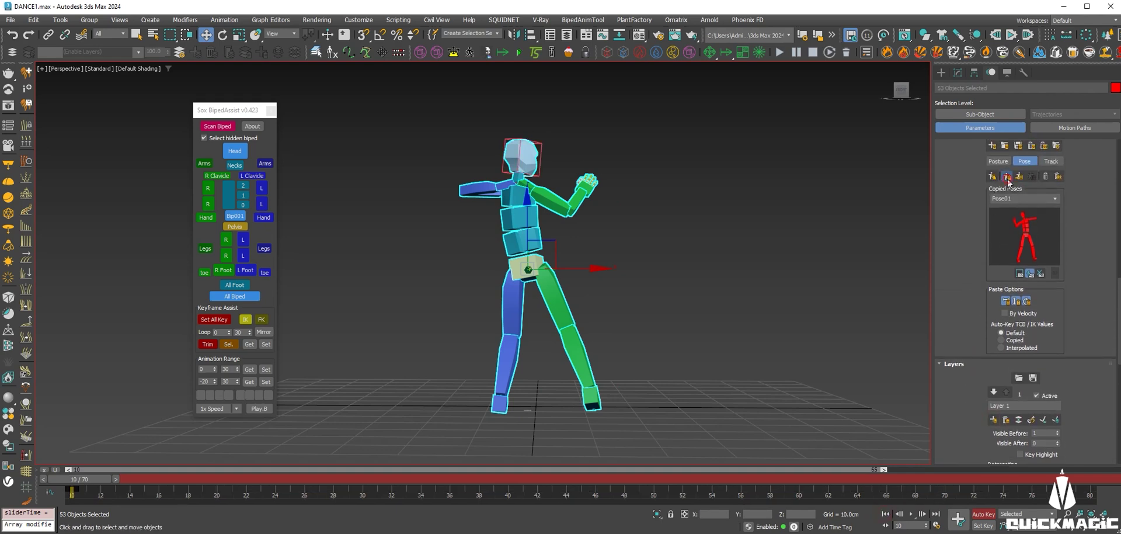
# Paste Pose01 at frame 80, then scrub and play the dance from frame 10
pyautogui.press('End')
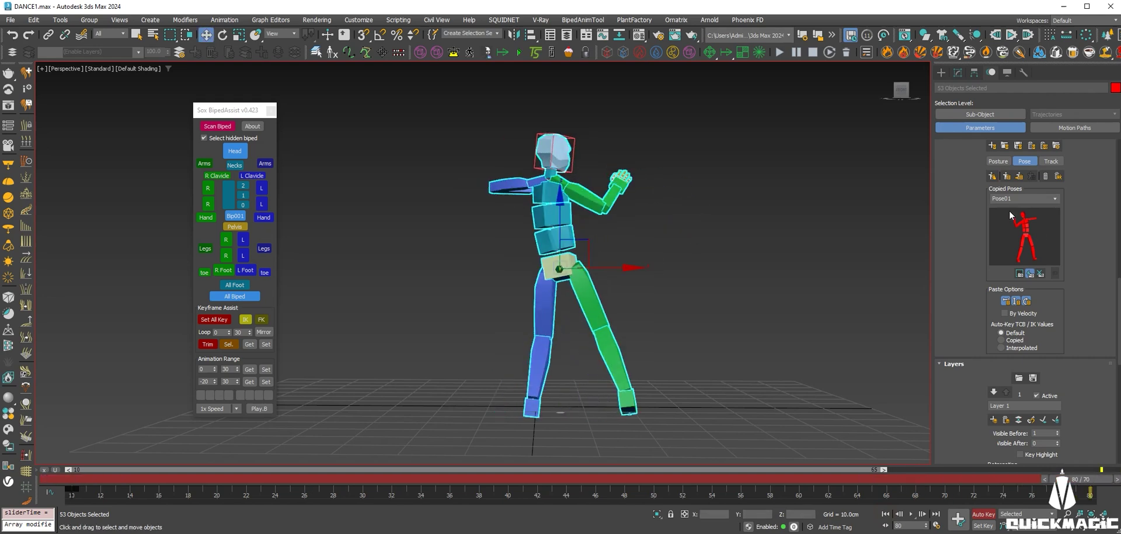
pyautogui.click(1005, 176)
pyautogui.moveTo(1085, 470); pyautogui.dragTo(374, 478)
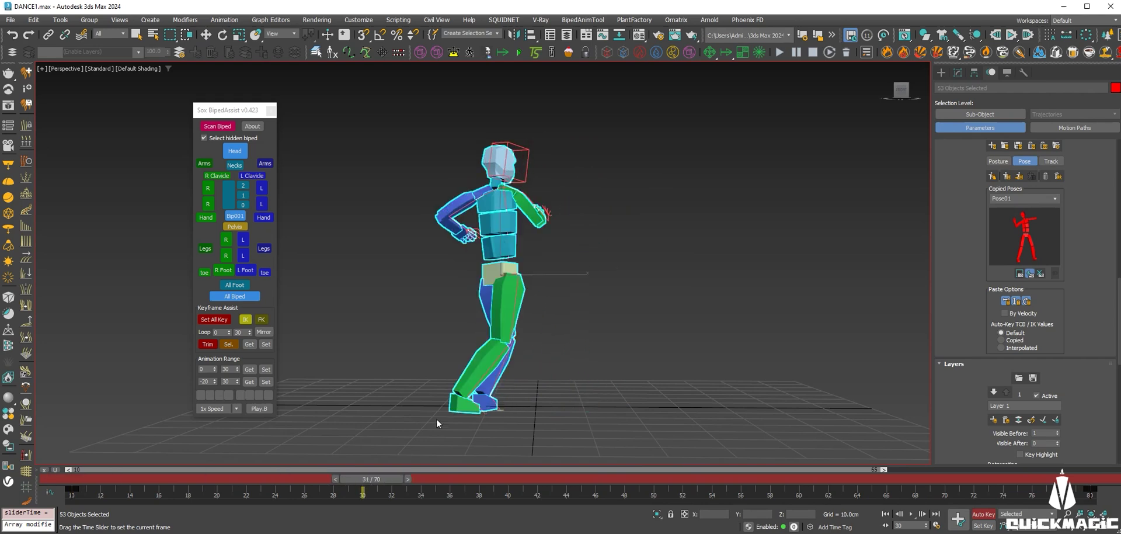
pyautogui.press('Home')
pyautogui.press('w')
pyautogui.click(912, 514)
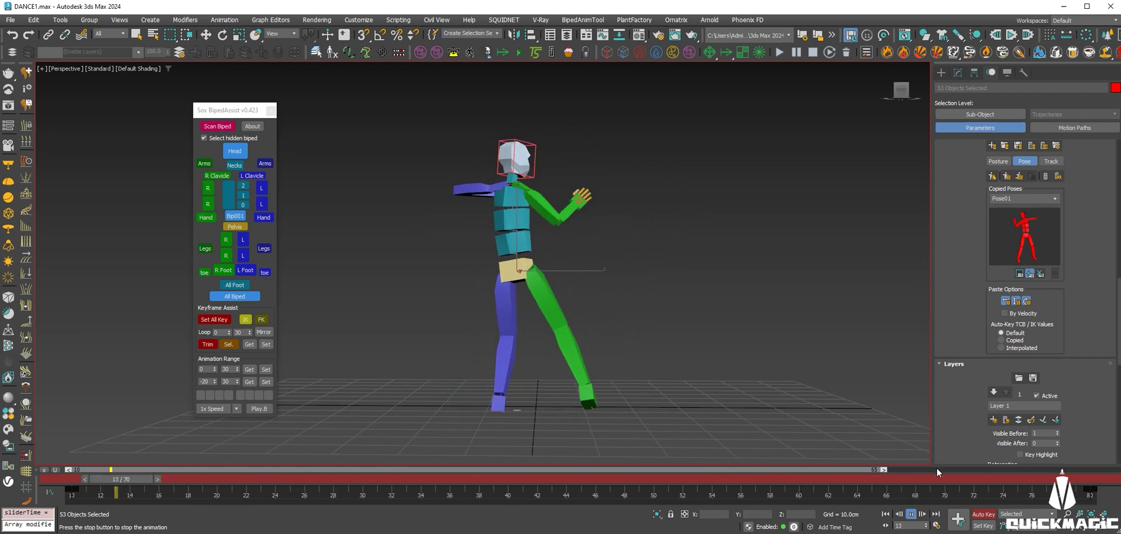
pyautogui.moveTo(776, 344)
pyautogui.keyDown('alt'); pyautogui.mouseDown(button='middle')
pyautogui.moveTo(744, 333)
pyautogui.moveTo(668, 346)
pyautogui.moveTo(702, 341)
pyautogui.mouseUp(button='middle'); pyautogui.keyUp('alt')
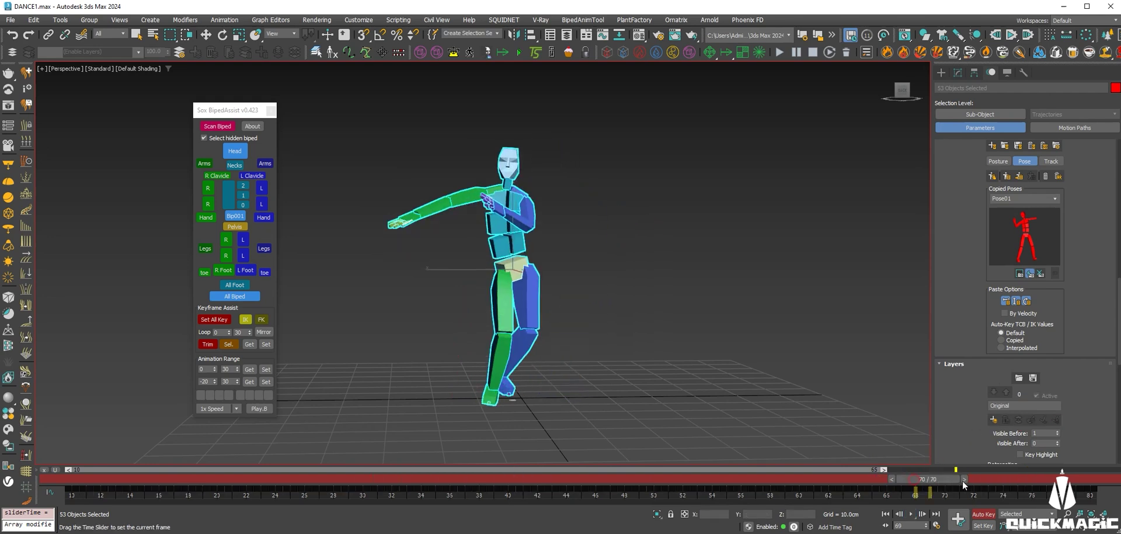
# Replay the dance, stop on frame 80, and show the Front view maximized
pyautogui.moveTo(950, 480); pyautogui.dragTo(1083, 479)
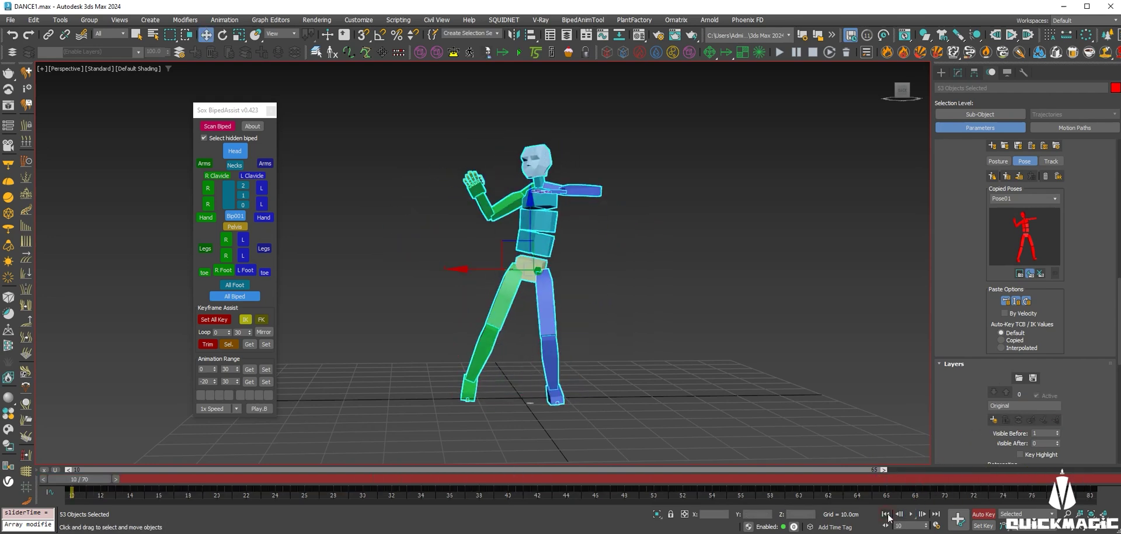
pyautogui.click(911, 514)
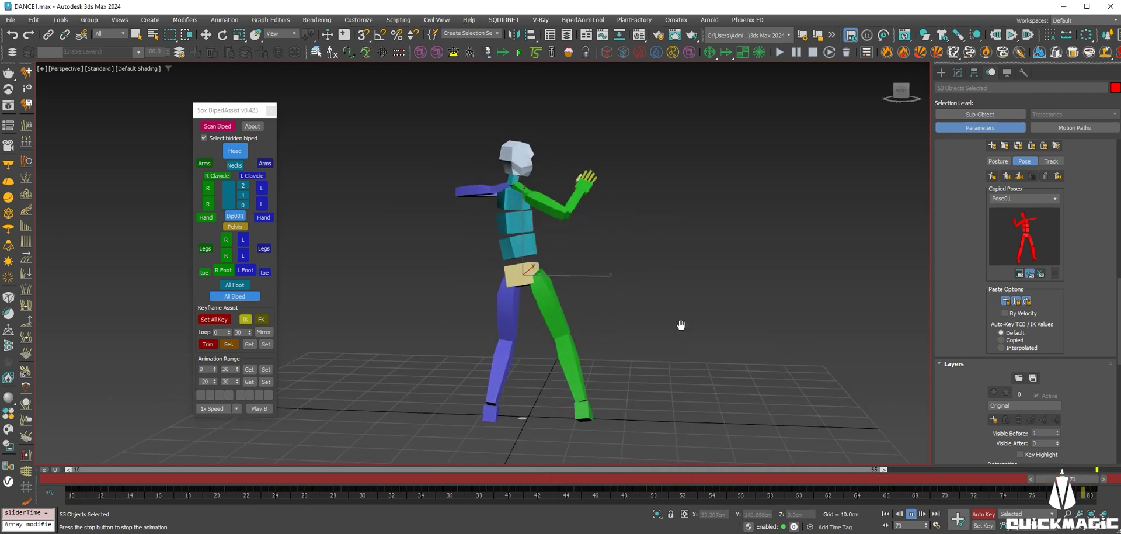
pyautogui.moveTo(807, 482); pyautogui.dragTo(1078, 481)
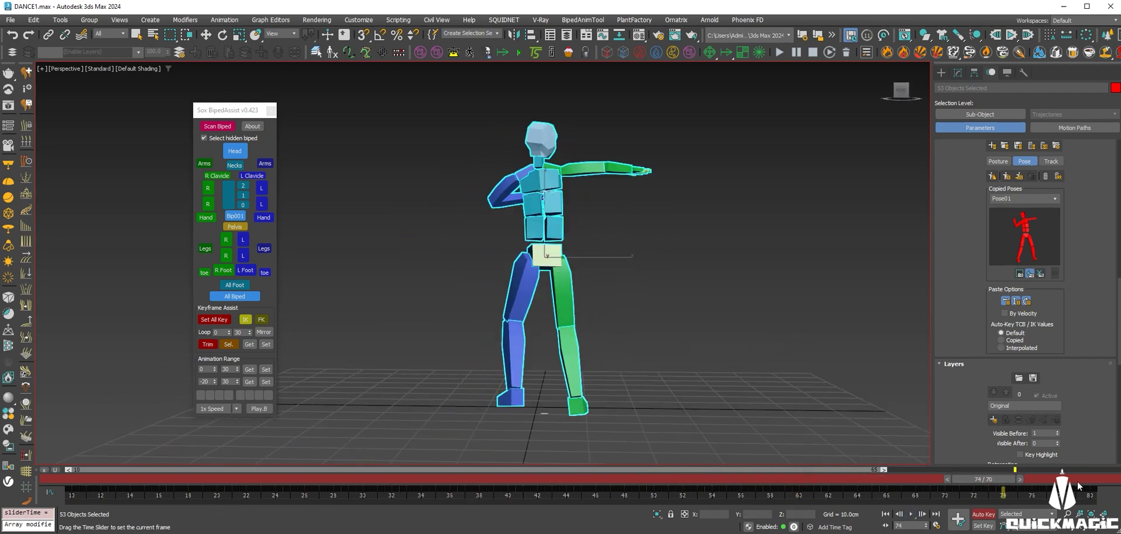
pyautogui.press('w')
pyautogui.hotkey('alt', 'w')
pyautogui.hotkey('alt', 'w')
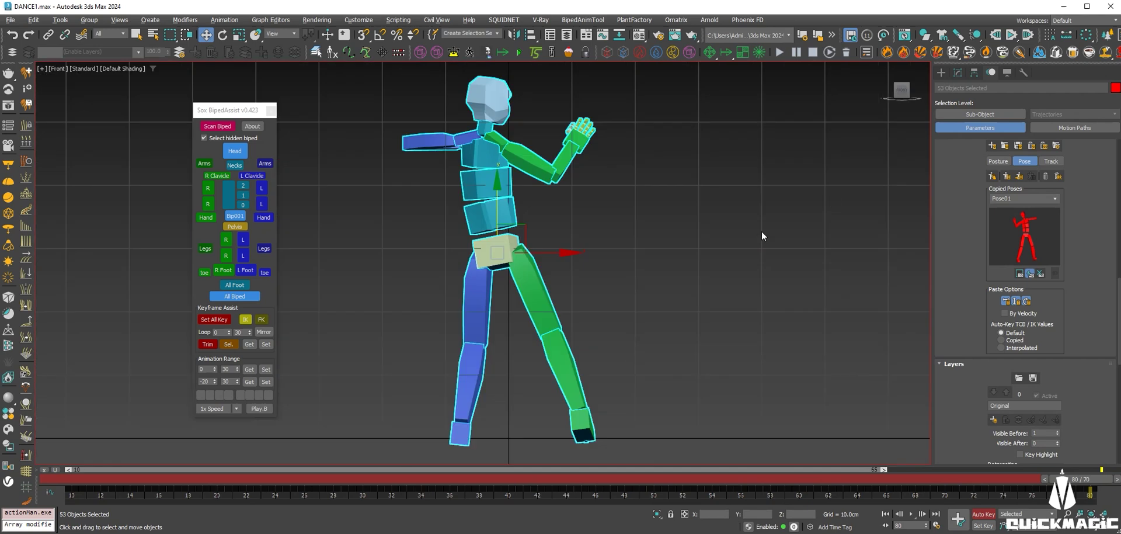
# Raise the whole biped to a 1.14 cm Z offset and play to check it
pyautogui.moveTo(604, 261); pyautogui.dragTo(619, 280, button='middle')
pyautogui.scroll(2, 975, 209)
pyautogui.scroll(2, 969, 233)
pyautogui.scroll(2, 976, 246)
pyautogui.click(1053, 214)
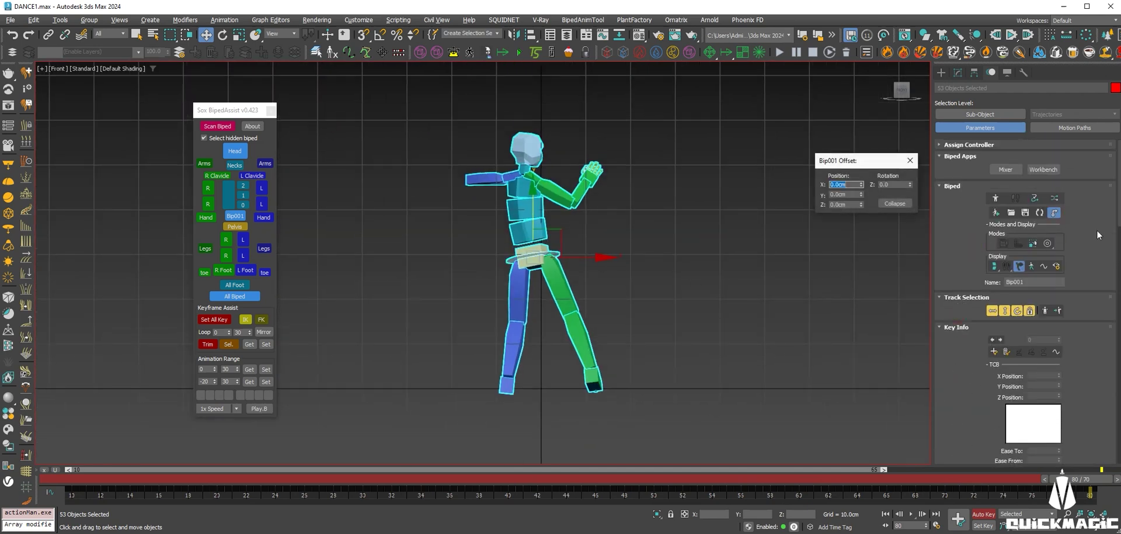
pyautogui.moveTo(860, 196); pyautogui.dragTo(866, 139)
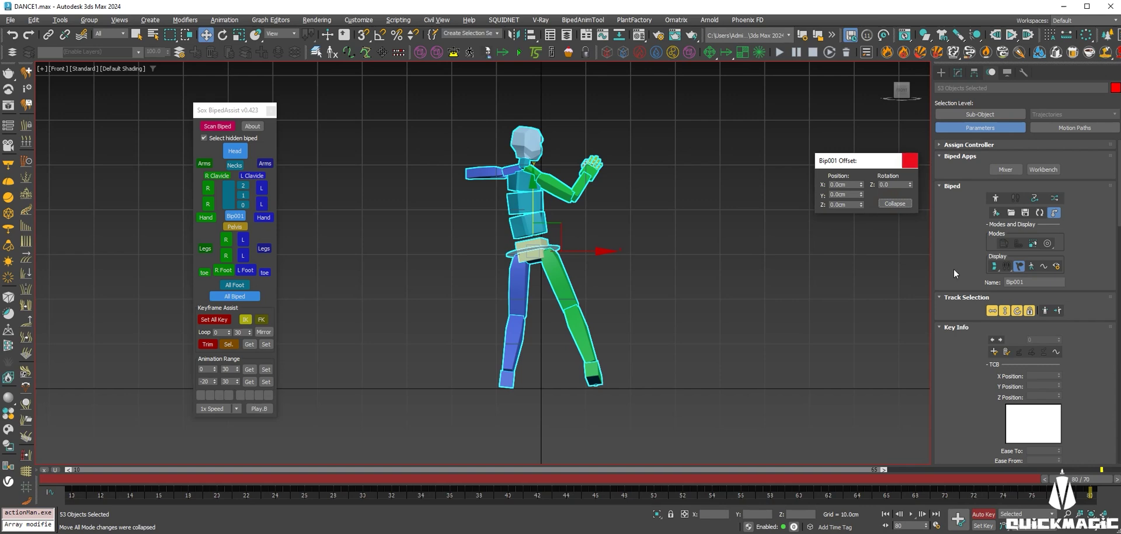
pyautogui.click(912, 515)
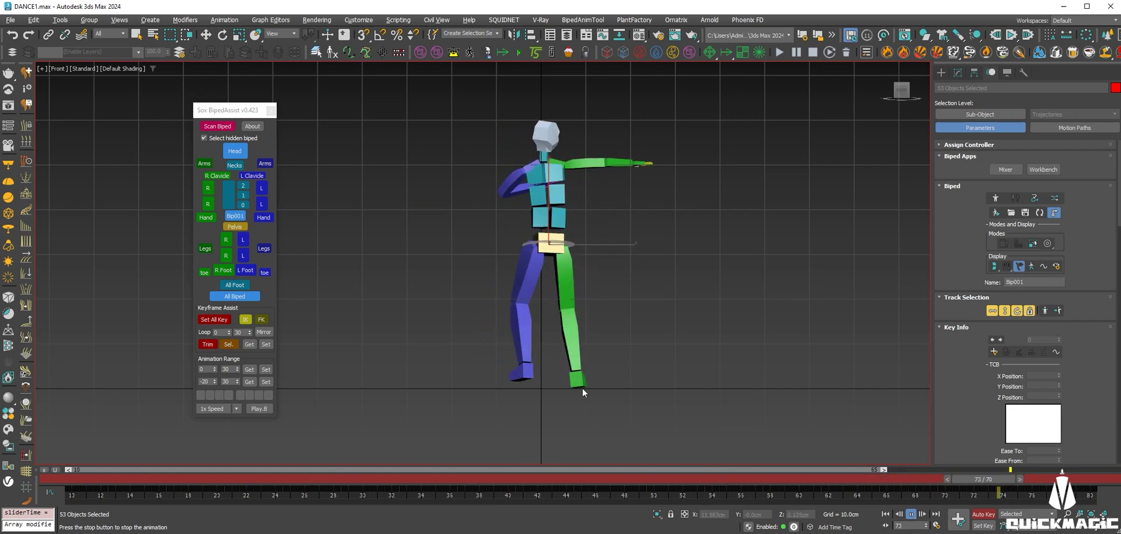
# Return to frame 10, select both clavicles and rotate them about -14° to lift the arms
pyautogui.press('Escape')
pyautogui.press('Home')
pyautogui.press('w')
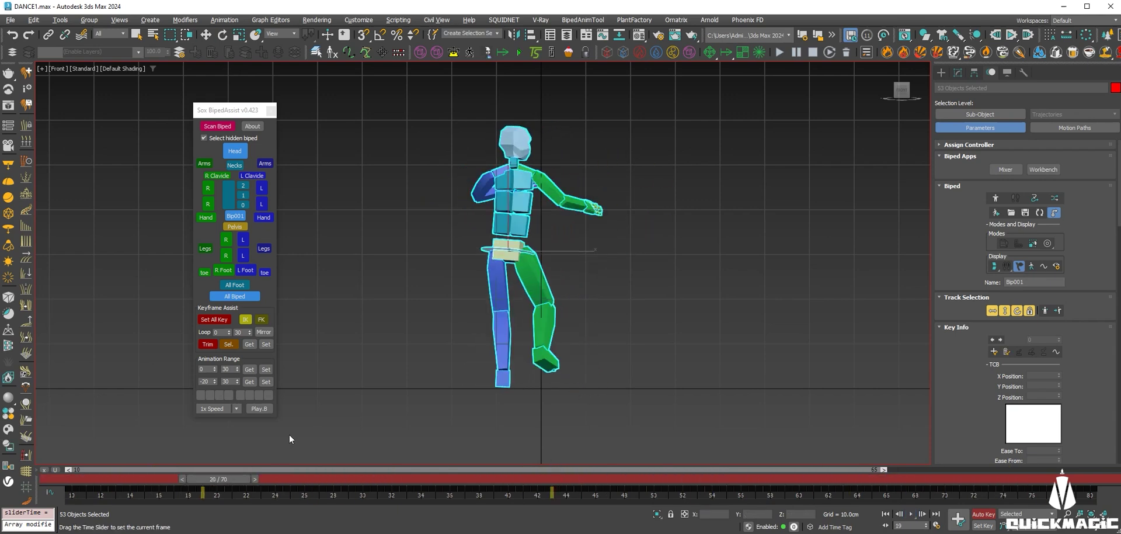
pyautogui.click(237, 175)
pyautogui.scroll(-5, 962, 374)
pyautogui.scroll(-5, 957, 300)
pyautogui.moveTo(565, 219); pyautogui.dragTo(592, 267, button='middle')
pyautogui.press('e')
pyautogui.moveTo(593, 190); pyautogui.dragTo(608, 208)
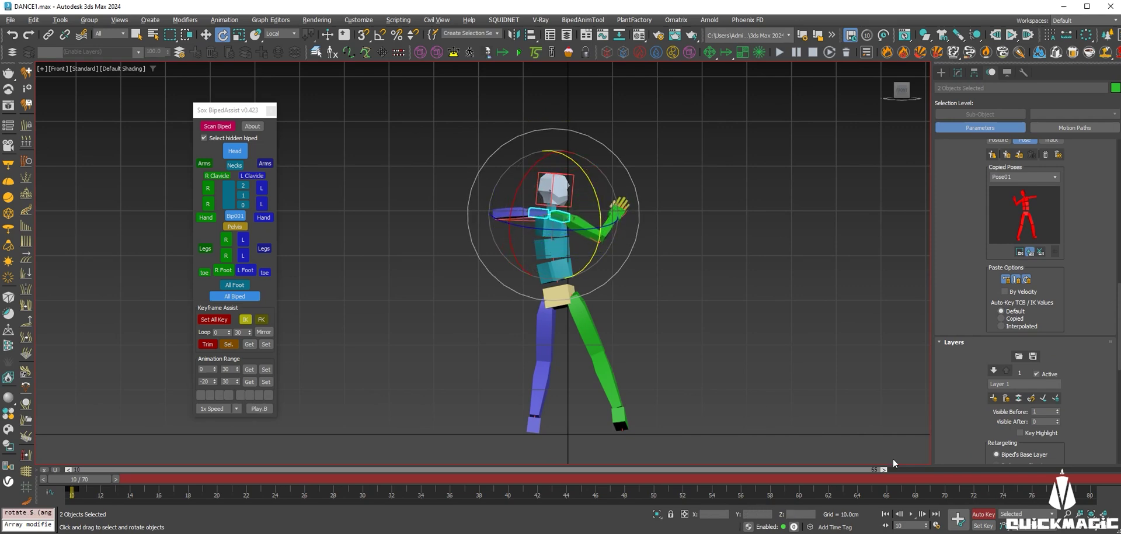
# Preview the raised arms to frame 35, return to frame 10, and maximize the Perspective view
pyautogui.moveTo(780, 480)
pyautogui.mouseDown()
pyautogui.moveTo(1028, 478)
pyautogui.moveTo(427, 479)
pyautogui.mouseUp()
pyautogui.press('Home')
pyautogui.press('e')
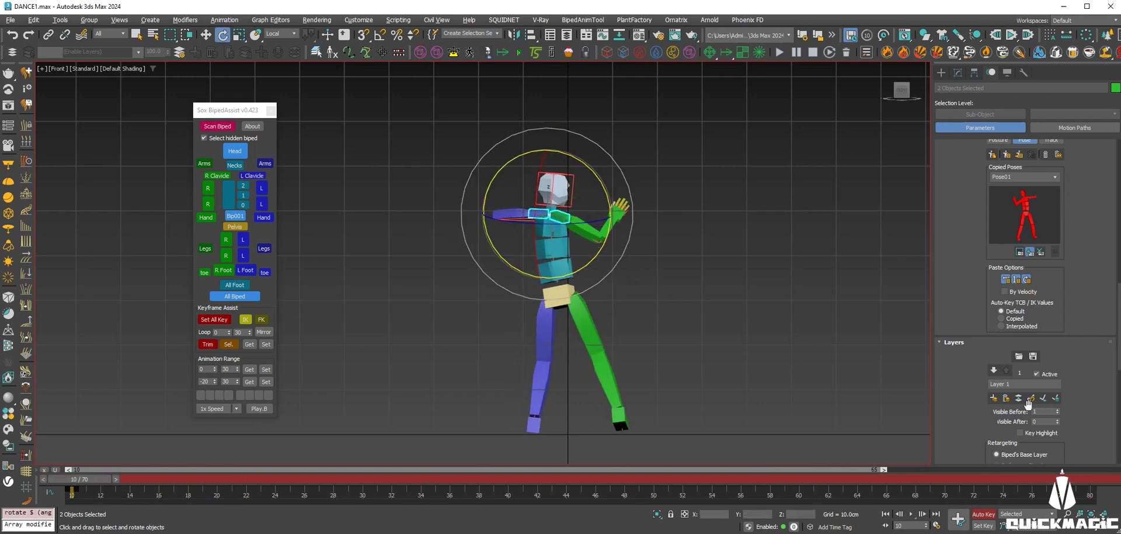
pyautogui.hotkey('alt', 'w')
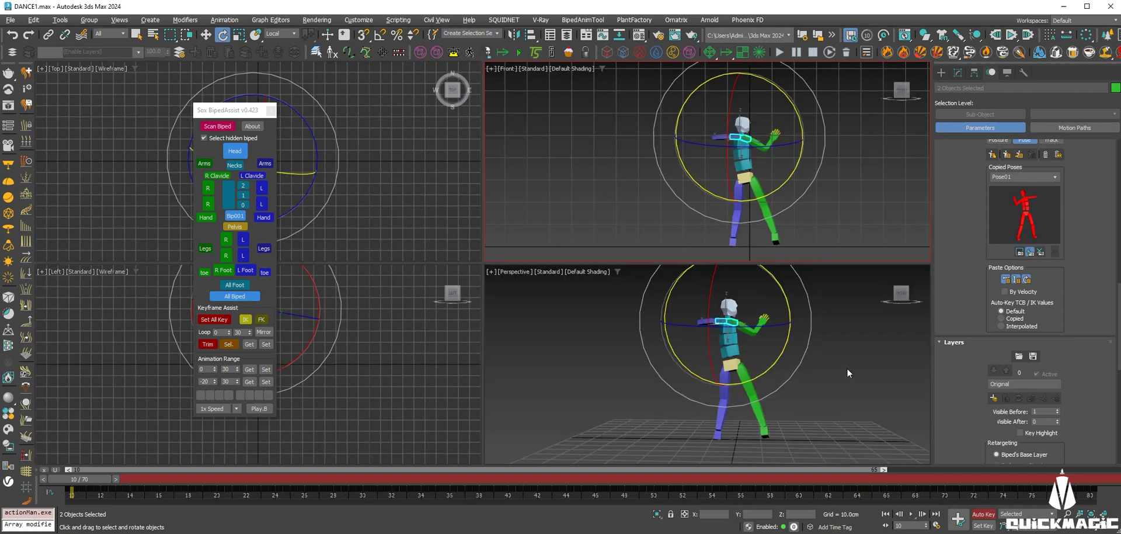
pyautogui.hotkey('alt', 'w')
# Orbit the Perspective view while the dance plays through to frame 80
pyautogui.keyDown('alt'); pyautogui.moveTo(639, 291); pyautogui.dragTo(951, 464, button='middle'); pyautogui.keyUp('alt')
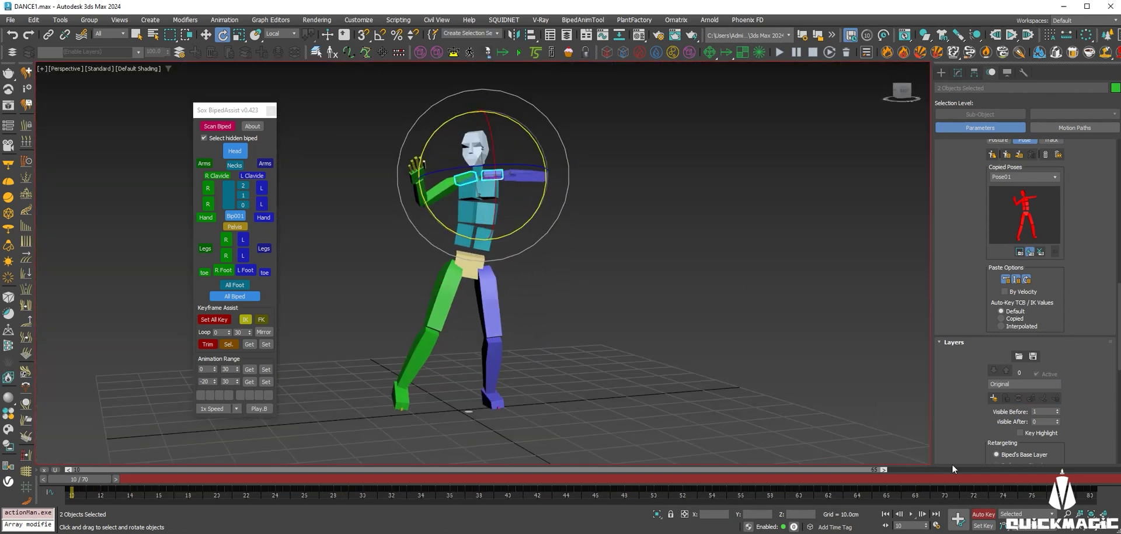
pyautogui.click(918, 513)
pyautogui.keyDown('alt'); pyautogui.moveTo(868, 466); pyautogui.dragTo(676, 330, button='middle'); pyautogui.keyUp('alt')
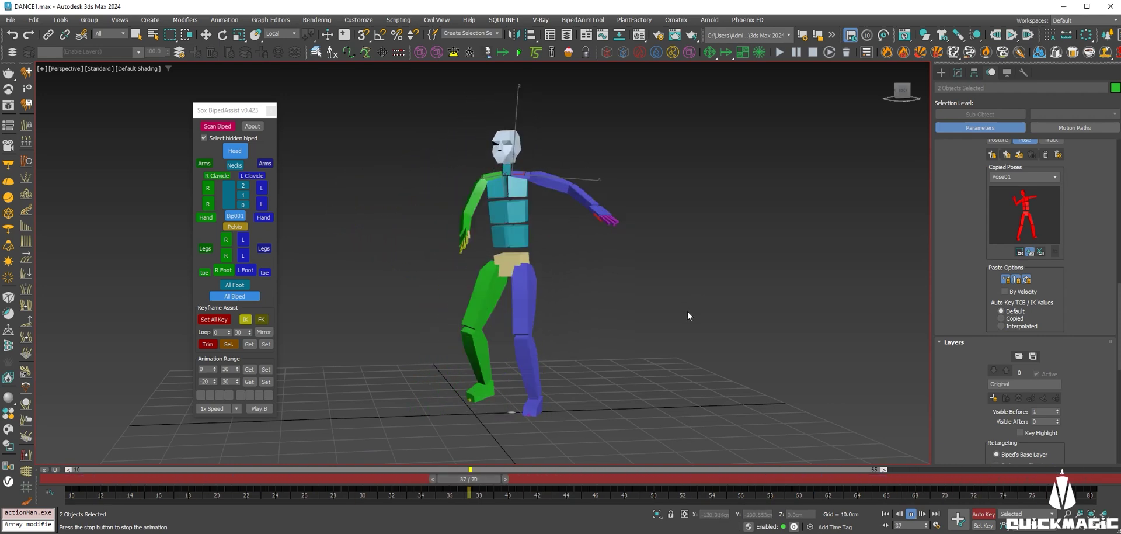
pyautogui.click(1081, 479)
# Add a new active animation layer, Layer 1, and move to frame 25
pyautogui.click(995, 399)
pyautogui.scroll(5, 458, 184)
pyautogui.moveTo(184, 479); pyautogui.dragTo(288, 478)
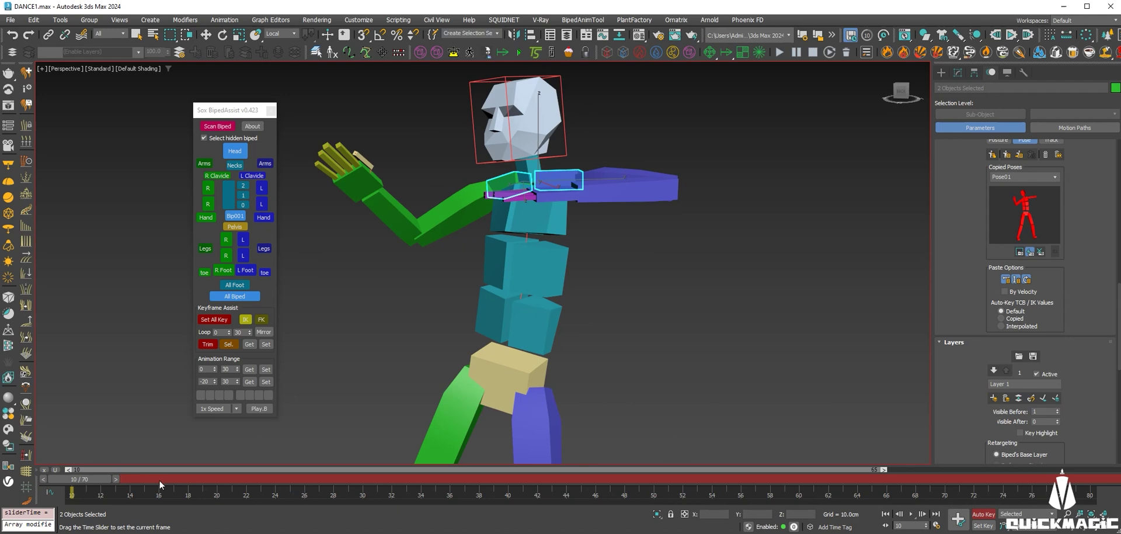
# Select the right hand's finger links, excluding the palm and the thumb
pyautogui.scroll(8, 484, 299)
pyautogui.scroll(-10, 484, 300)
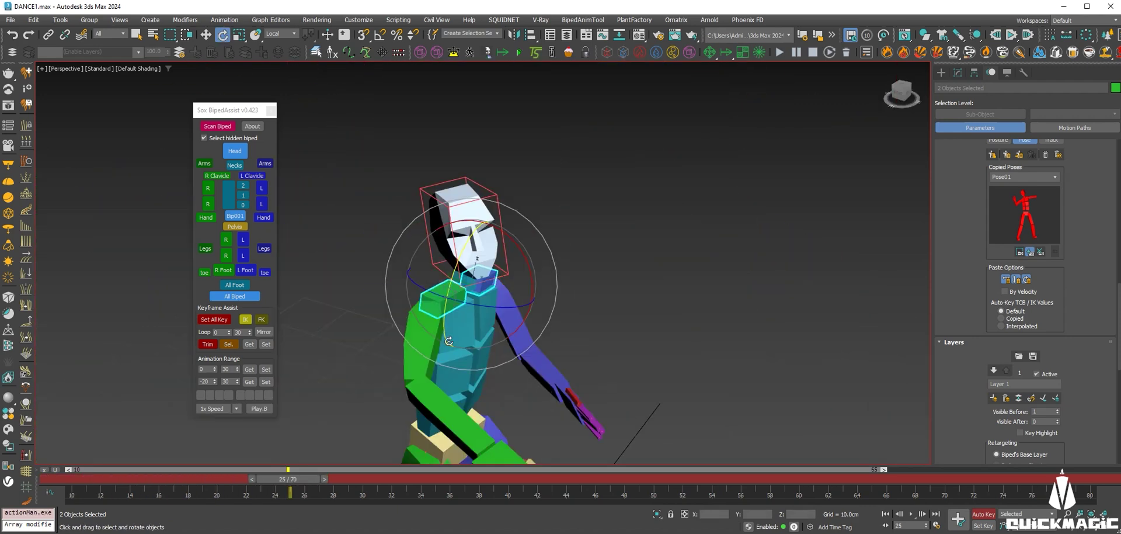
pyautogui.scroll(3, 429, 225)
pyautogui.doubleClick(430, 225)
pyautogui.keyDown('alt'); pyautogui.click(429, 225); pyautogui.keyUp('alt')
pyautogui.scroll(3, 432, 231)
pyautogui.scroll(-3, 438, 234)
pyautogui.scroll(6, 444, 240)
pyautogui.keyDown('alt'); pyautogui.doubleClick(440, 243); pyautogui.keyUp('alt')
# Curl the selected right fingers toward a fist and rotate their base links
pyautogui.keyDown('alt'); pyautogui.moveTo(441, 242); pyautogui.dragTo(403, 250, button='middle'); pyautogui.keyUp('alt')
pyautogui.moveTo(380, 242); pyautogui.dragTo(383, 269)
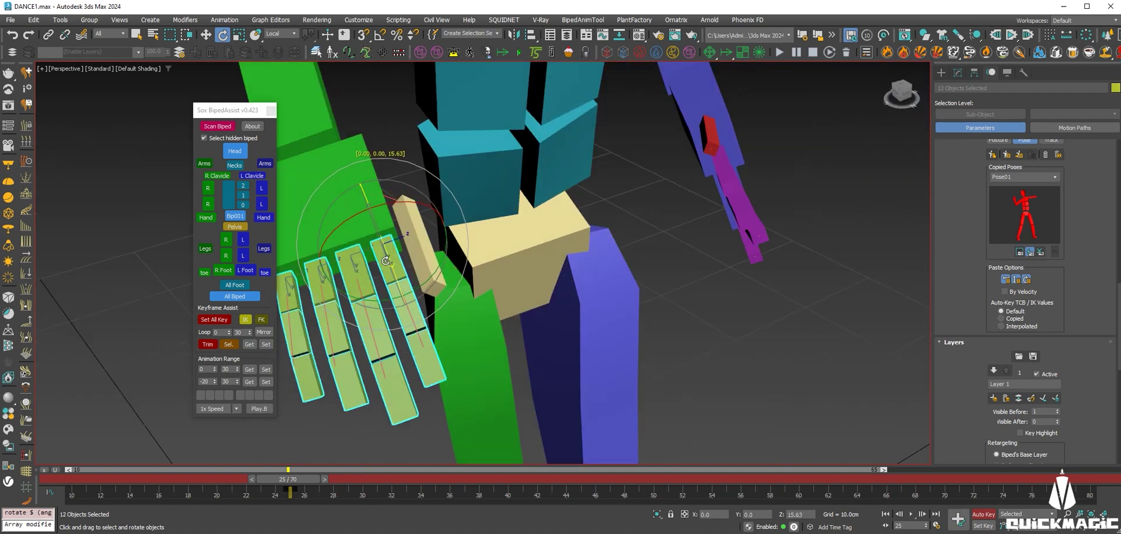
pyautogui.moveTo(383, 269)
pyautogui.keyDown('alt'); pyautogui.mouseDown(button='middle')
pyautogui.moveTo(403, 247)
pyautogui.moveTo(435, 253)
pyautogui.mouseUp(button='middle'); pyautogui.keyUp('alt')
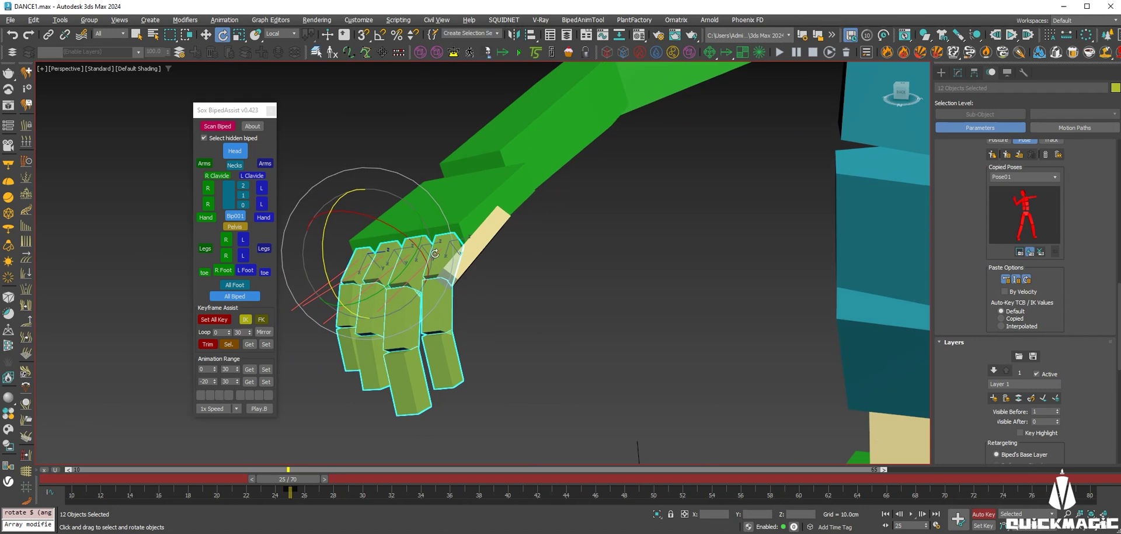
pyautogui.keyDown('alt'); pyautogui.moveTo(290, 425); pyautogui.dragTo(290, 425); pyautogui.keyUp('alt')
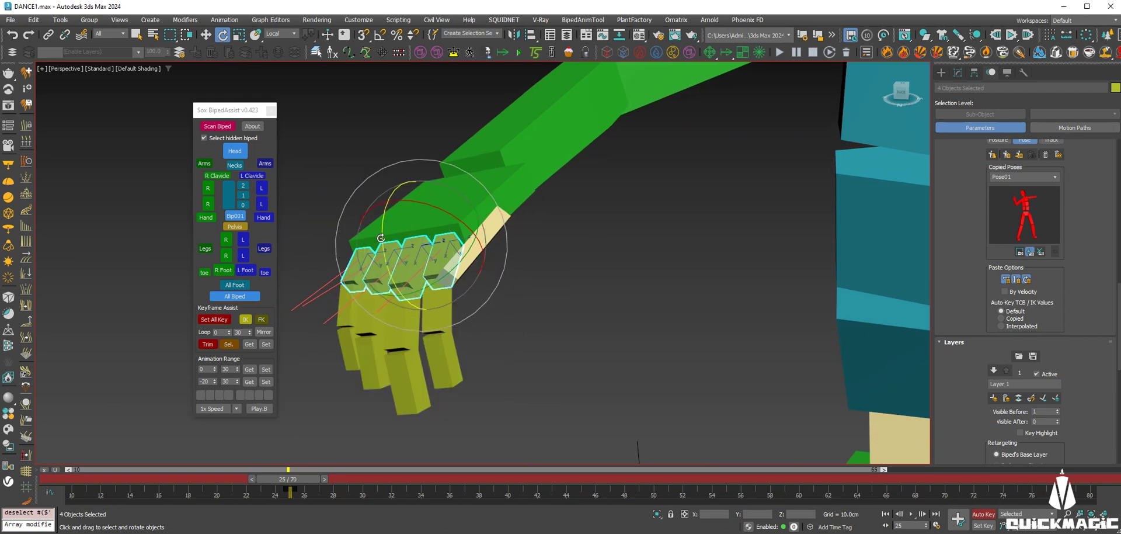
pyautogui.moveTo(380, 238); pyautogui.dragTo(403, 244)
pyautogui.keyDown('alt'); pyautogui.moveTo(403, 244); pyautogui.dragTo(434, 246, button='middle'); pyautogui.keyUp('alt')
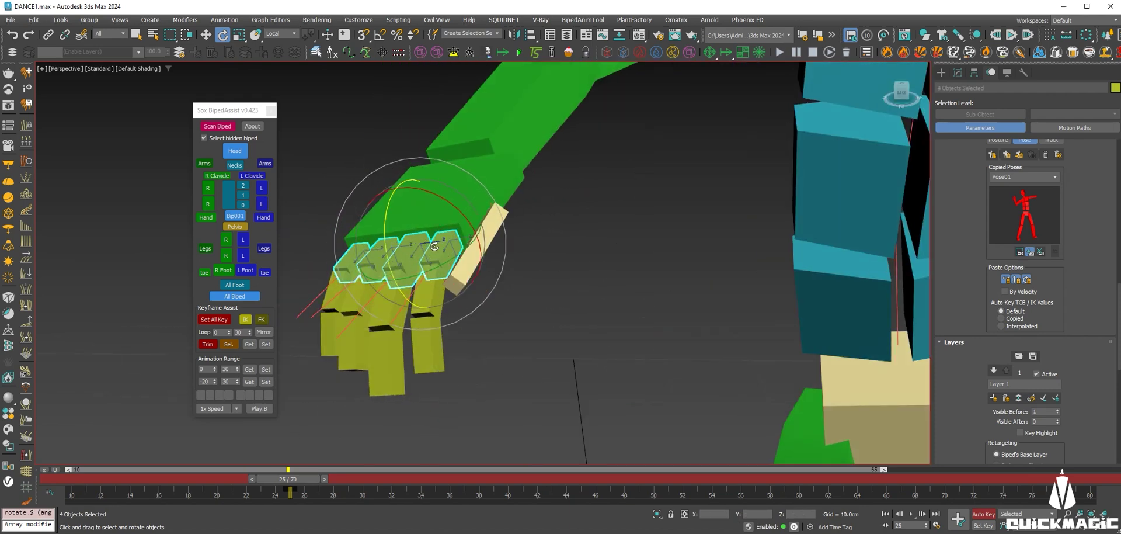
pyautogui.keyDown('alt'); pyautogui.moveTo(448, 260); pyautogui.dragTo(521, 300, button='middle'); pyautogui.keyUp('alt')
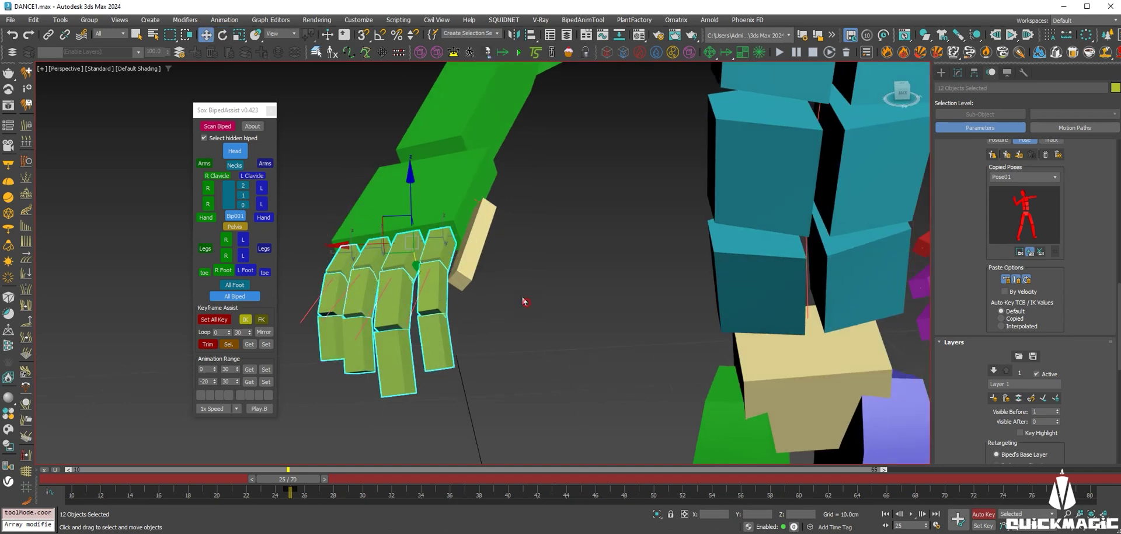
# Select the R Finger1, Finger2 and Finger3 links in turn to adjust them
pyautogui.click(420, 238)
pyautogui.click(407, 251)
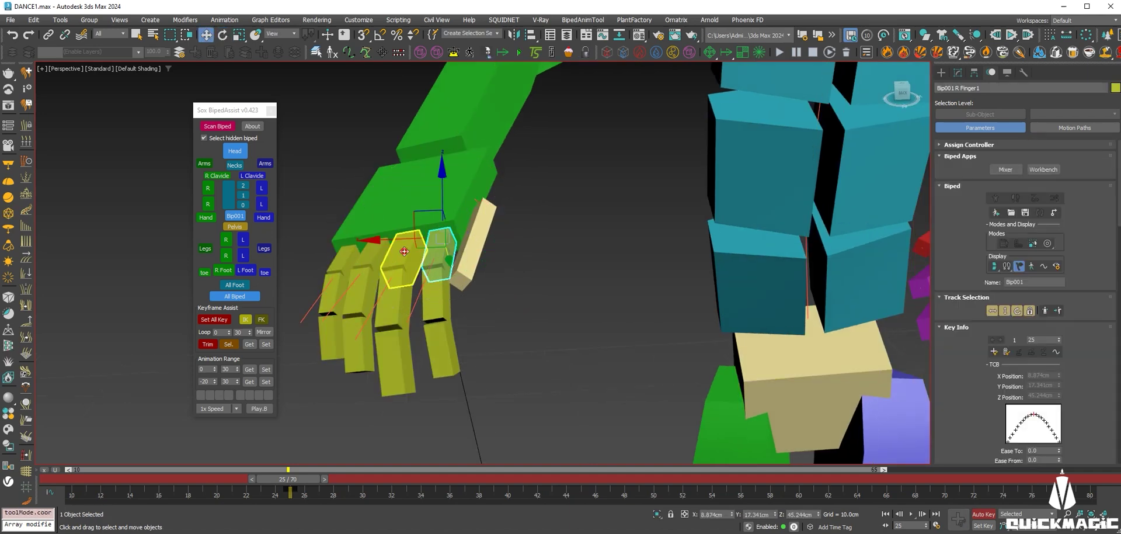
pyautogui.press('w')
pyautogui.click(369, 241)
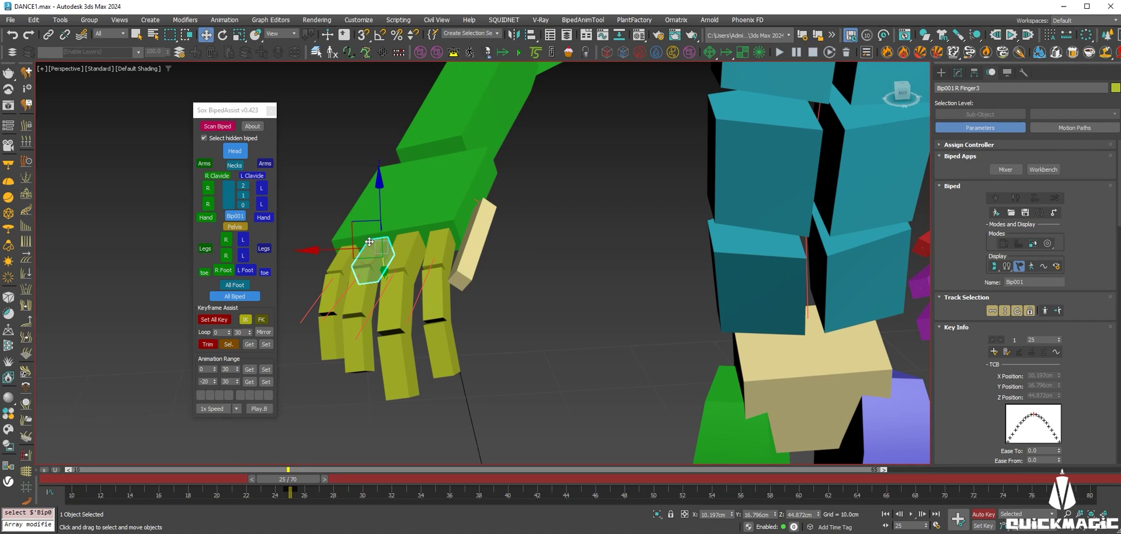
pyautogui.press('w')
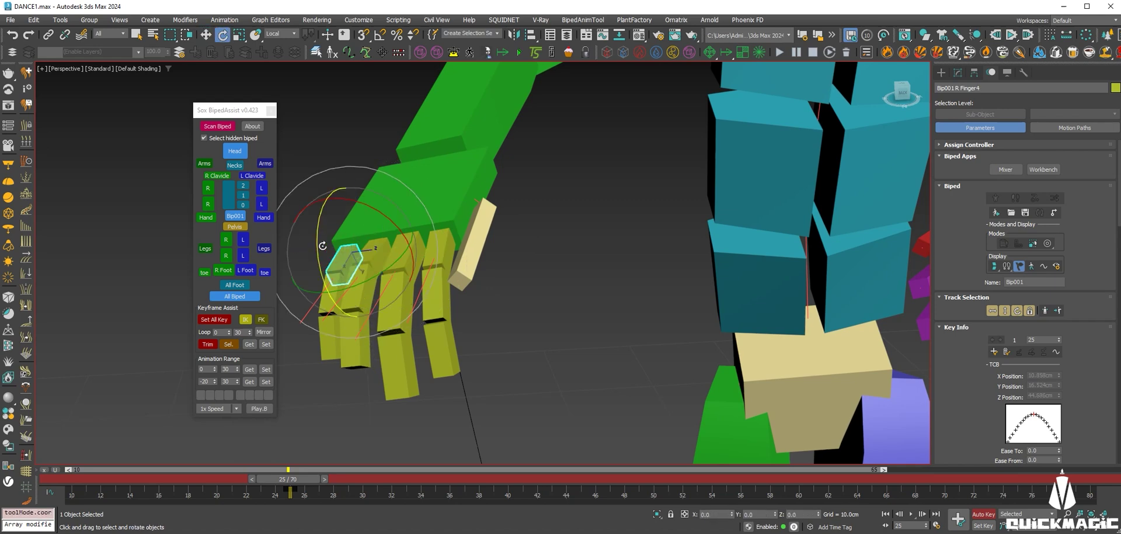
pyautogui.keyDown('alt'); pyautogui.moveTo(323, 231); pyautogui.dragTo(467, 228, button='middle'); pyautogui.keyUp('alt')
# Bend the right thumb's base link and bone slightly, checking from several angles
pyautogui.click(491, 227)
pyautogui.moveTo(495, 265); pyautogui.dragTo(507, 258)
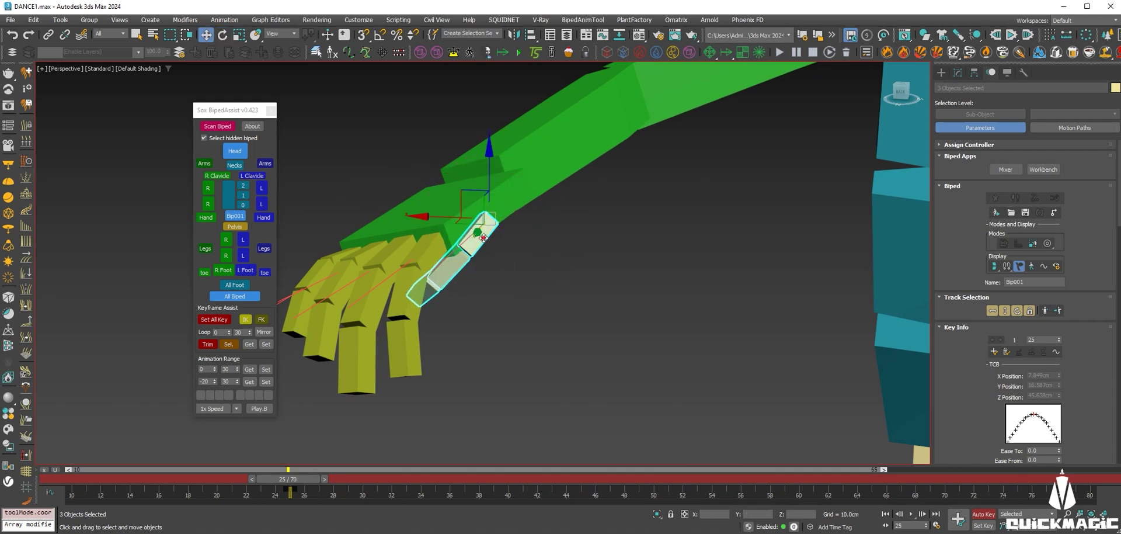
pyautogui.keyDown('alt'); pyautogui.moveTo(512, 215); pyautogui.dragTo(518, 239, button='middle'); pyautogui.keyUp('alt')
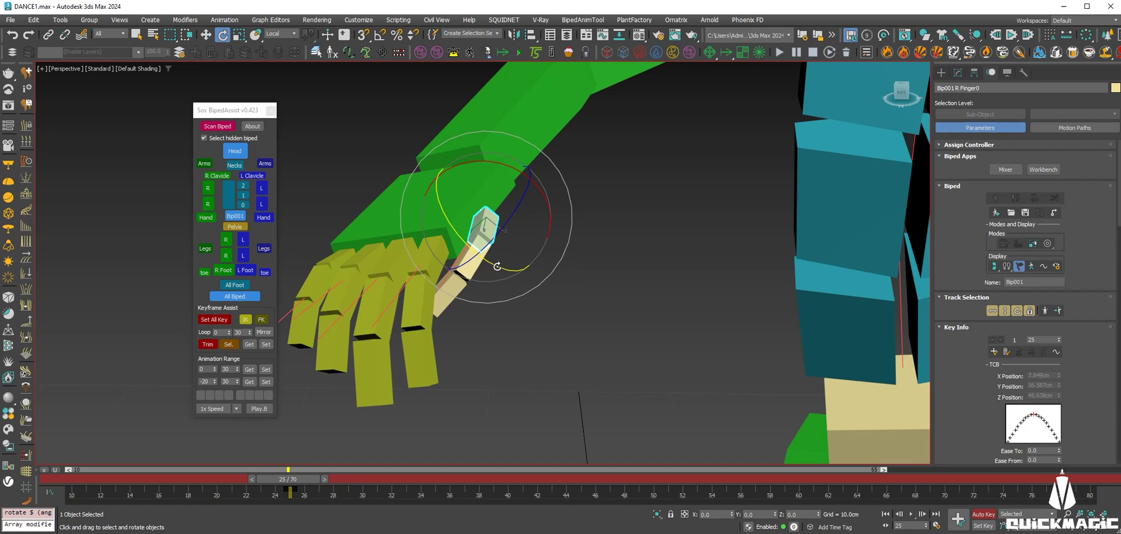
pyautogui.moveTo(513, 174); pyautogui.dragTo(531, 204)
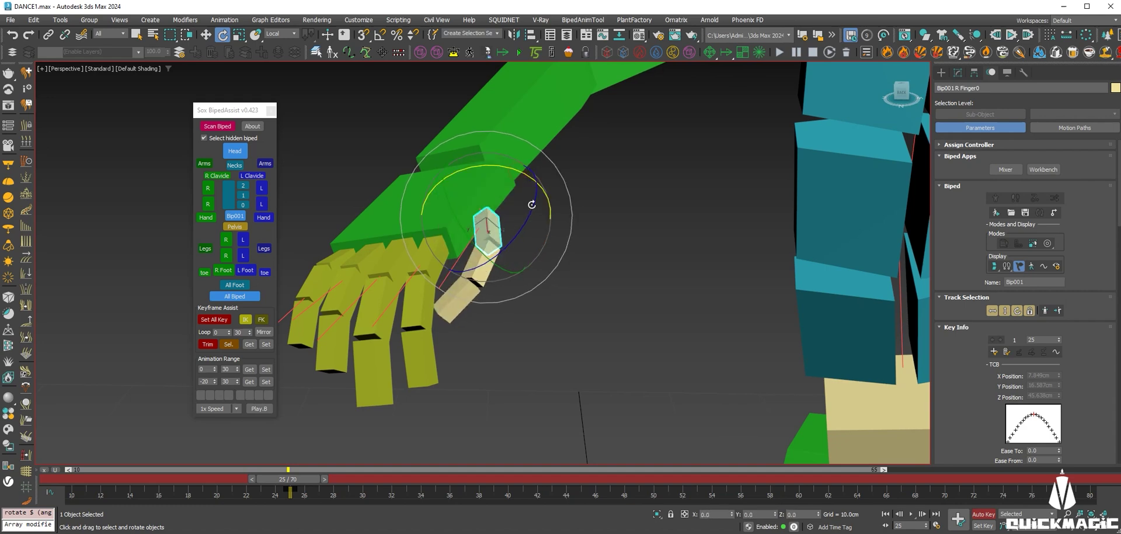
pyautogui.keyDown('alt'); pyautogui.moveTo(526, 221); pyautogui.dragTo(537, 235, button='middle'); pyautogui.keyUp('alt')
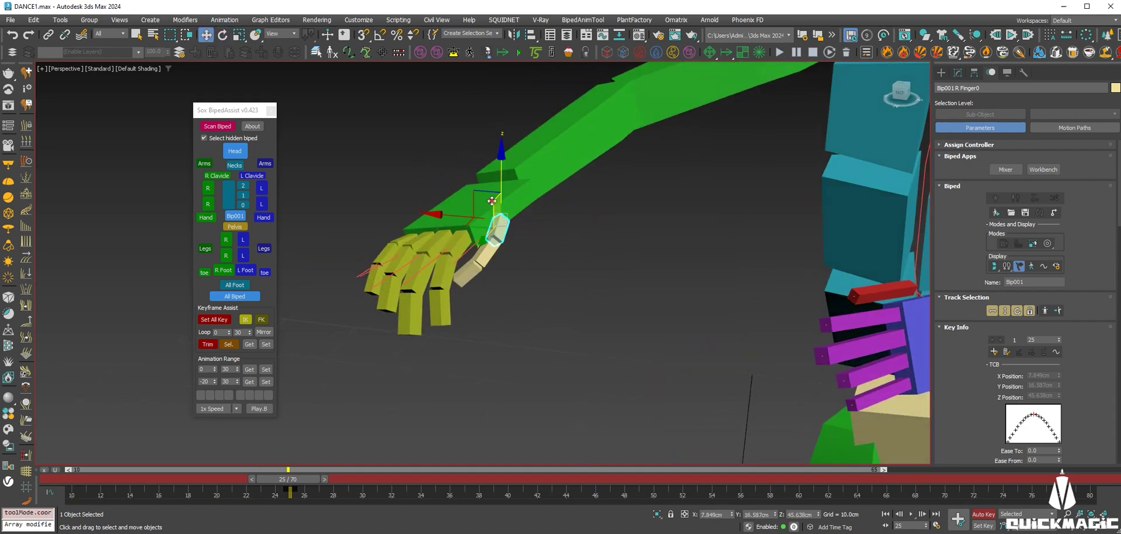
pyautogui.doubleClick(474, 196)
# Copy the right-hand finger pose as the posture RFing01
pyautogui.keyDown('alt'); pyautogui.moveTo(490, 239); pyautogui.dragTo(521, 261, button='middle'); pyautogui.keyUp('alt')
pyautogui.scroll(-10, 1061, 390)
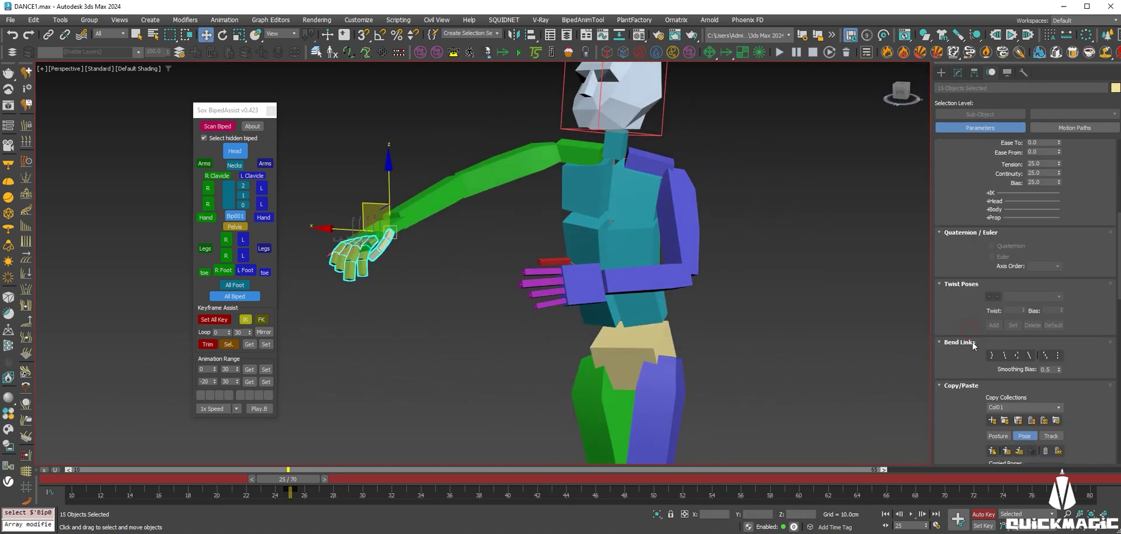
pyautogui.scroll(-2, 999, 286)
pyautogui.click(997, 270)
pyautogui.click(992, 285)
pyautogui.scroll(-3, 701, 281)
pyautogui.keyDown('alt'); pyautogui.moveTo(701, 280); pyautogui.dragTo(708, 277, button='middle'); pyautogui.keyUp('alt')
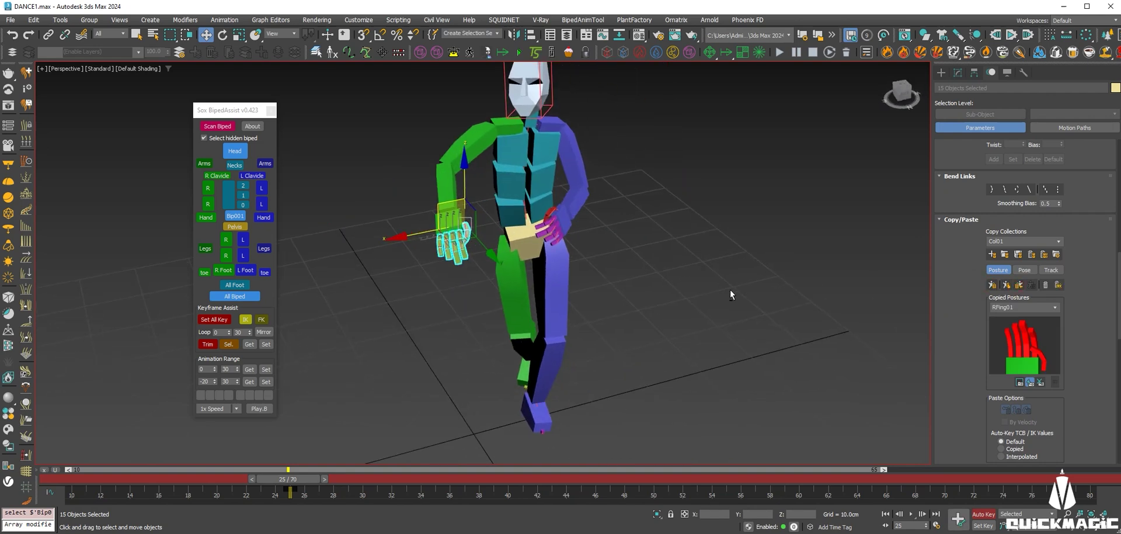
# Play back the dance with the new finger pose, then stop at frame 10
pyautogui.moveTo(291, 480); pyautogui.dragTo(1087, 479)
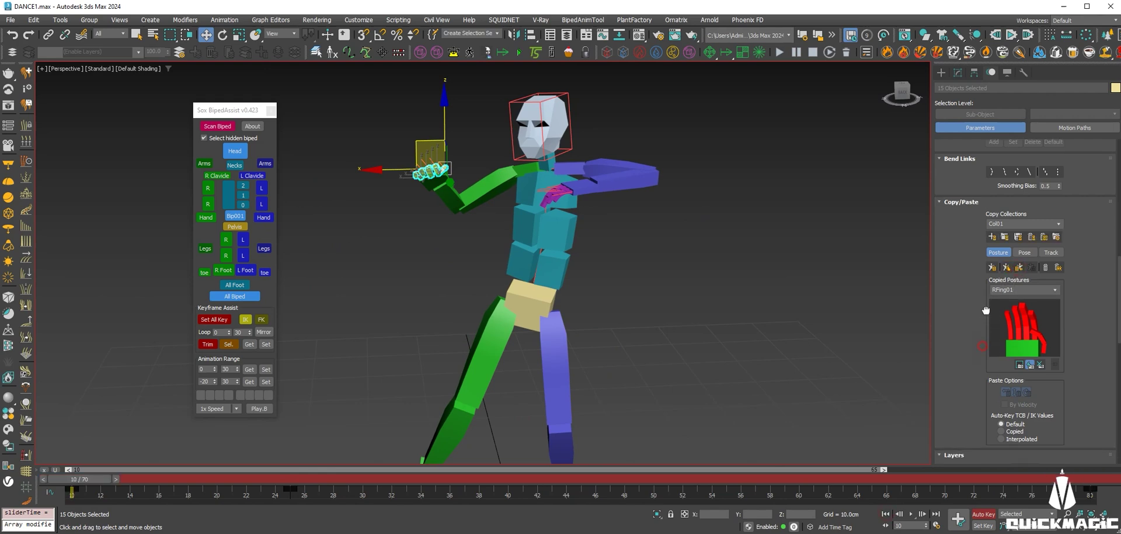
pyautogui.scroll(-5, 1019, 350)
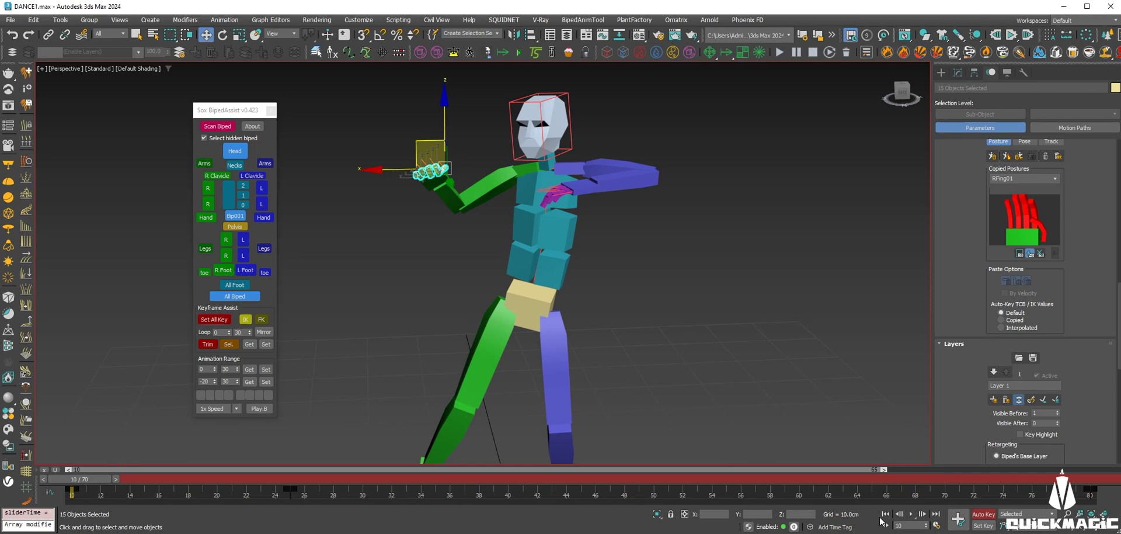
pyautogui.click(911, 514)
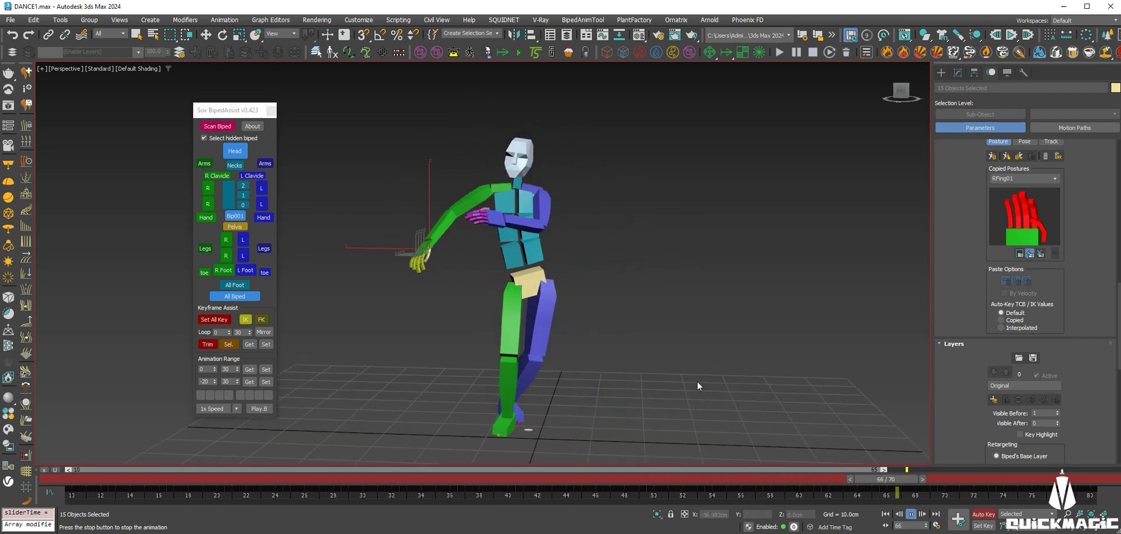
pyautogui.keyDown('alt'); pyautogui.moveTo(705, 363); pyautogui.dragTo(552, 375, button='middle'); pyautogui.keyUp('alt')
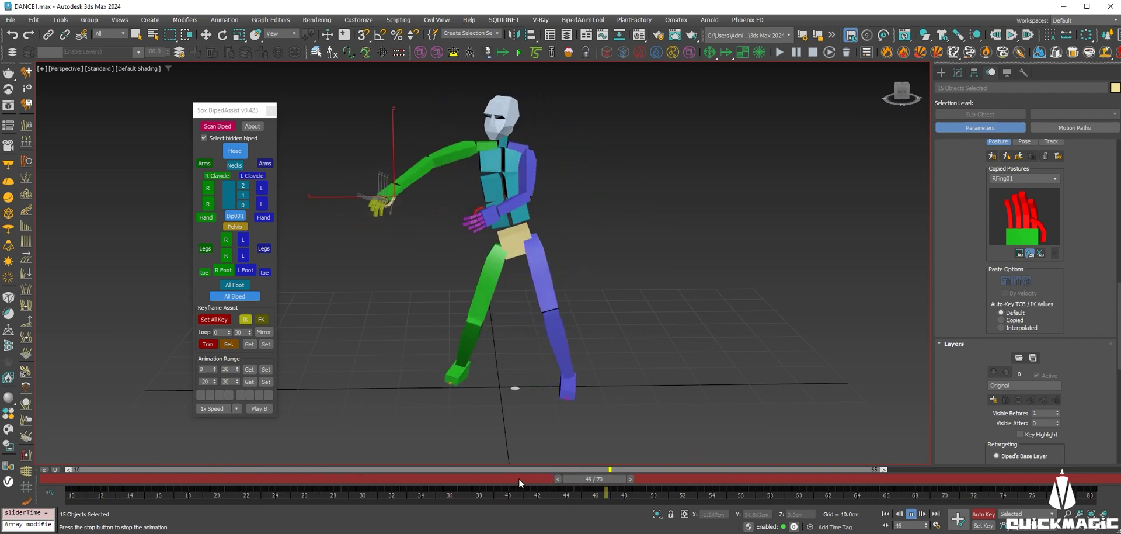
pyautogui.moveTo(517, 478); pyautogui.dragTo(79, 478)
# Maximize the Front view, frame the biped and select Bip001 L Foot at frame 10
pyautogui.hotkey('alt', 'w')
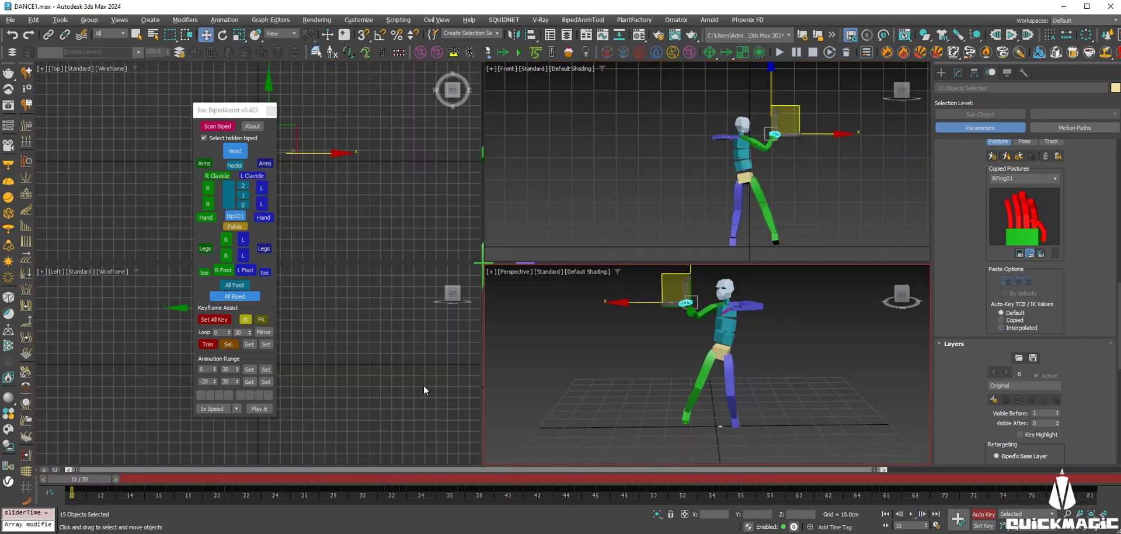
pyautogui.rightClick(805, 227)
pyautogui.hotkey('alt', 'w')
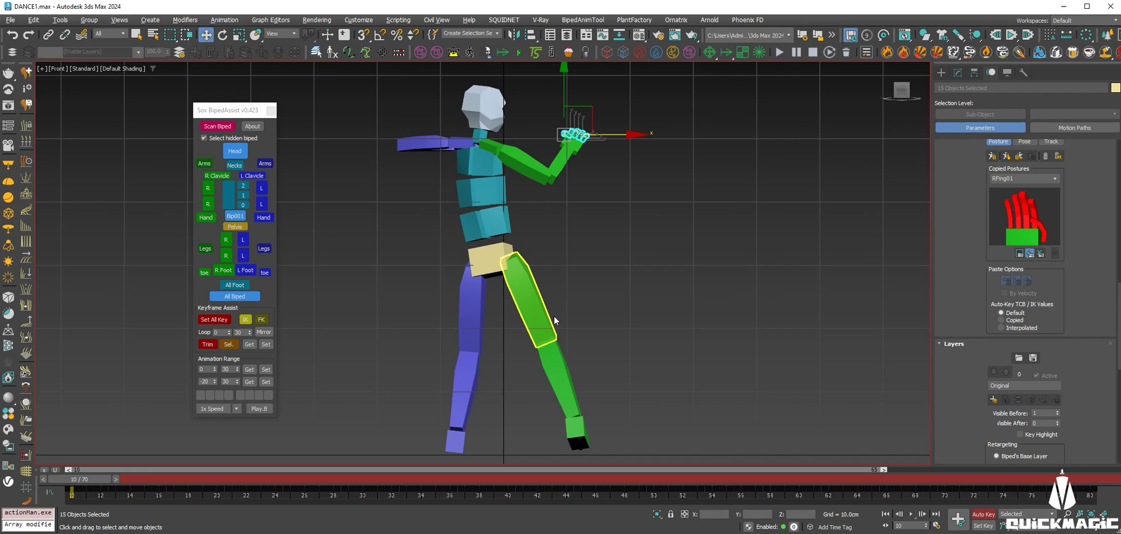
pyautogui.moveTo(548, 313); pyautogui.dragTo(567, 287, button='middle')
pyautogui.moveTo(650, 314); pyautogui.dragTo(634, 288, button='middle')
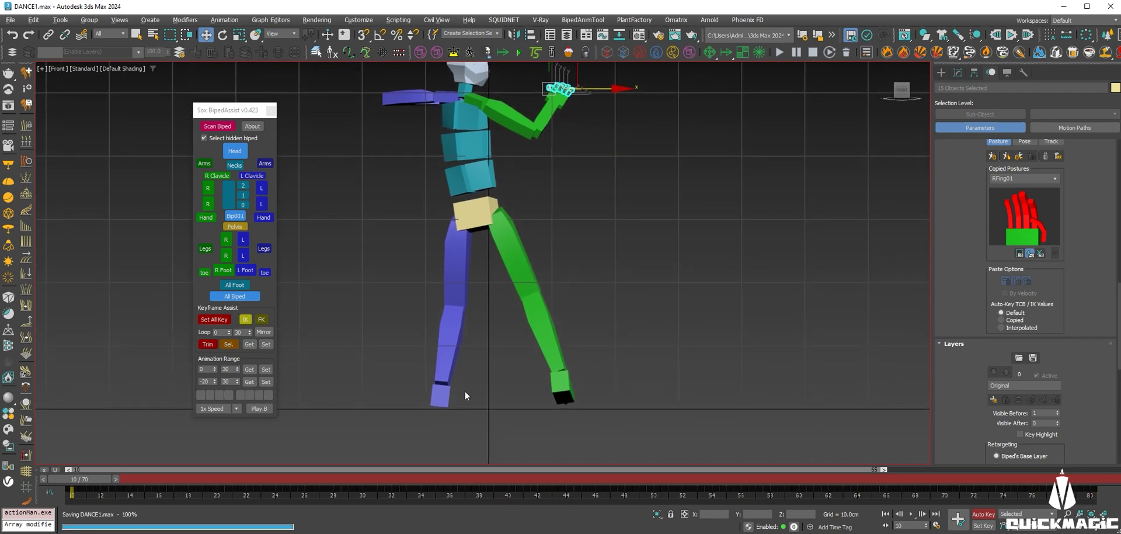
pyautogui.click(450, 394)
pyautogui.moveTo(238, 126); pyautogui.dragTo(168, 118)
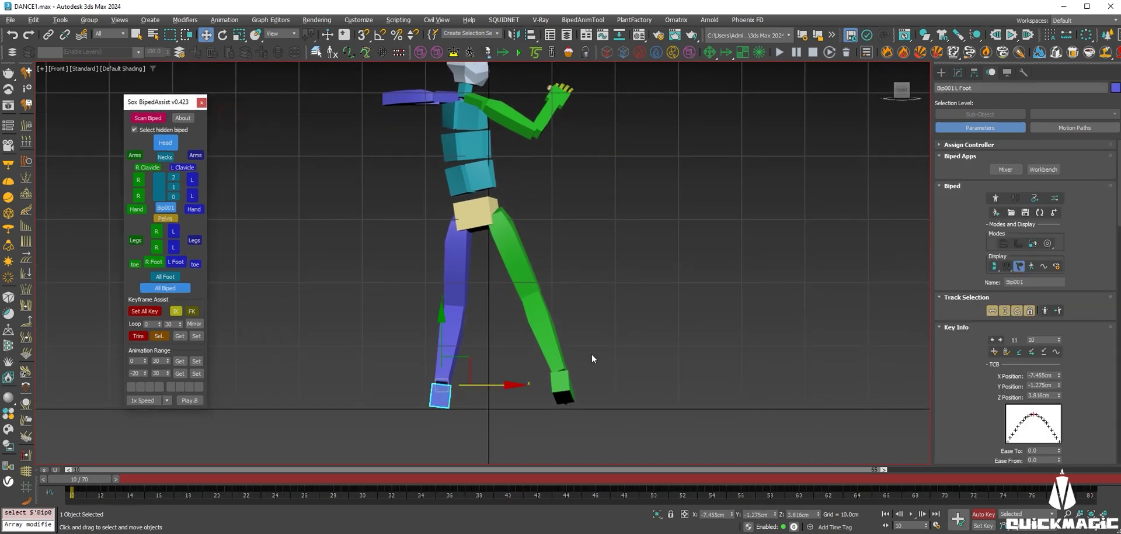
pyautogui.moveTo(591, 353); pyautogui.dragTo(591, 336, button='middle')
pyautogui.moveTo(104, 479)
pyautogui.mouseDown()
pyautogui.moveTo(278, 483)
pyautogui.moveTo(25, 455)
pyautogui.mouseUp()
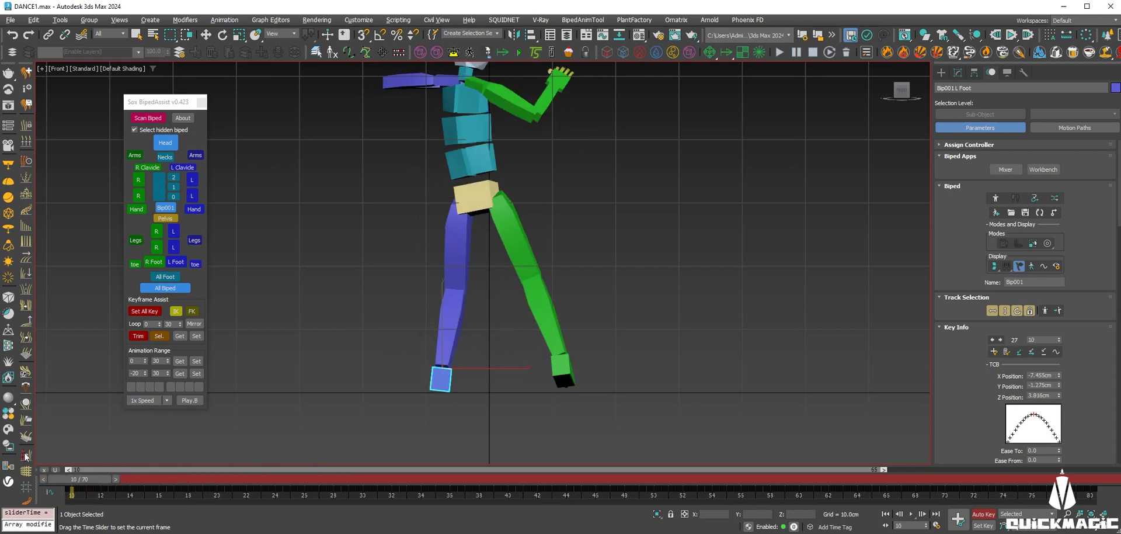
# Check where the left foot slides and copy its frame-10 key to frame 18
pyautogui.scroll(2, 439, 383)
pyautogui.press('e')
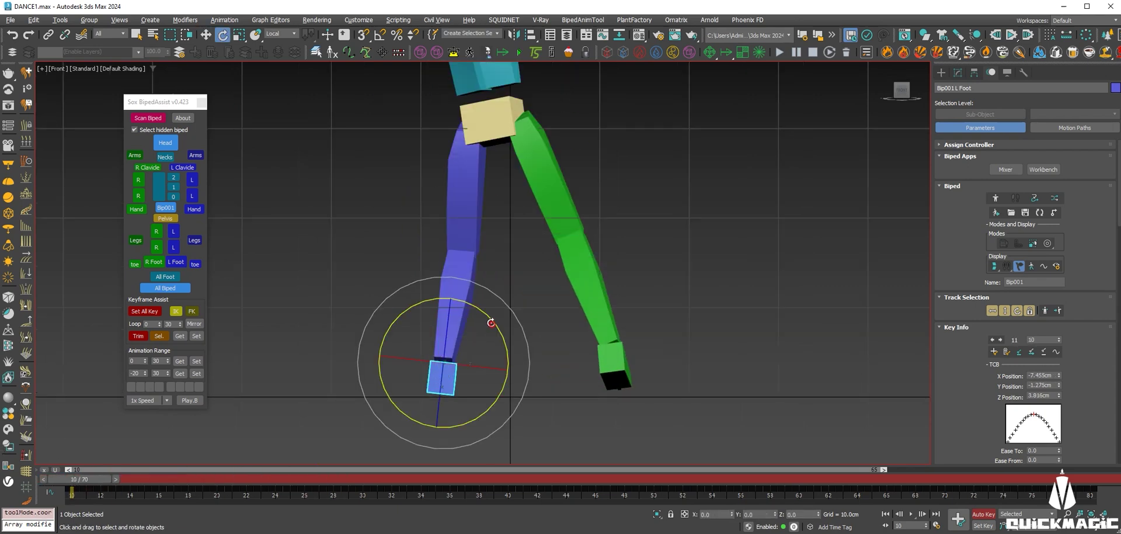
pyautogui.press('w')
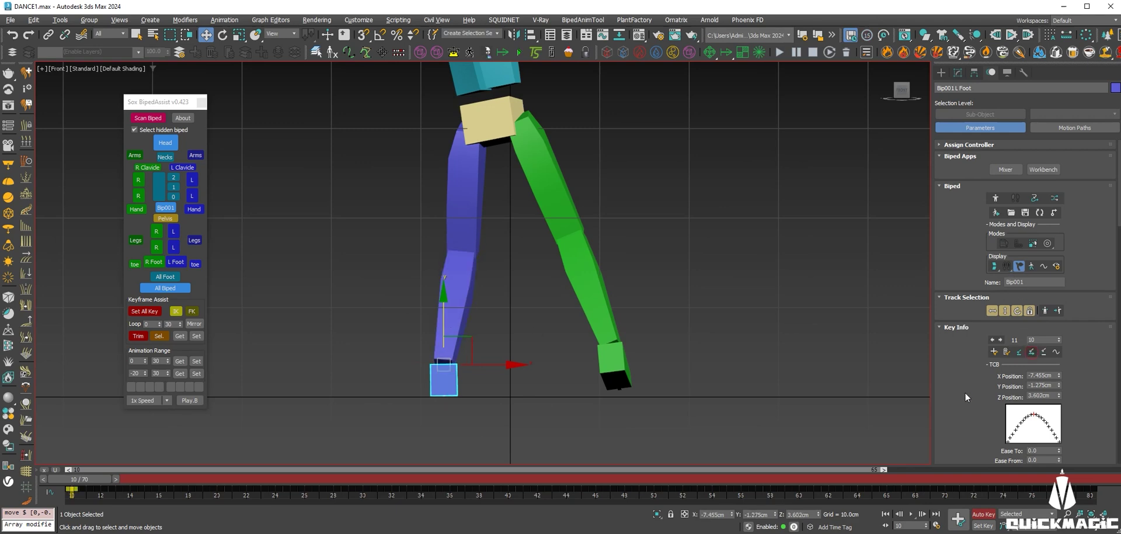
pyautogui.scroll(-5, 964, 397)
pyautogui.scroll(-1, 965, 307)
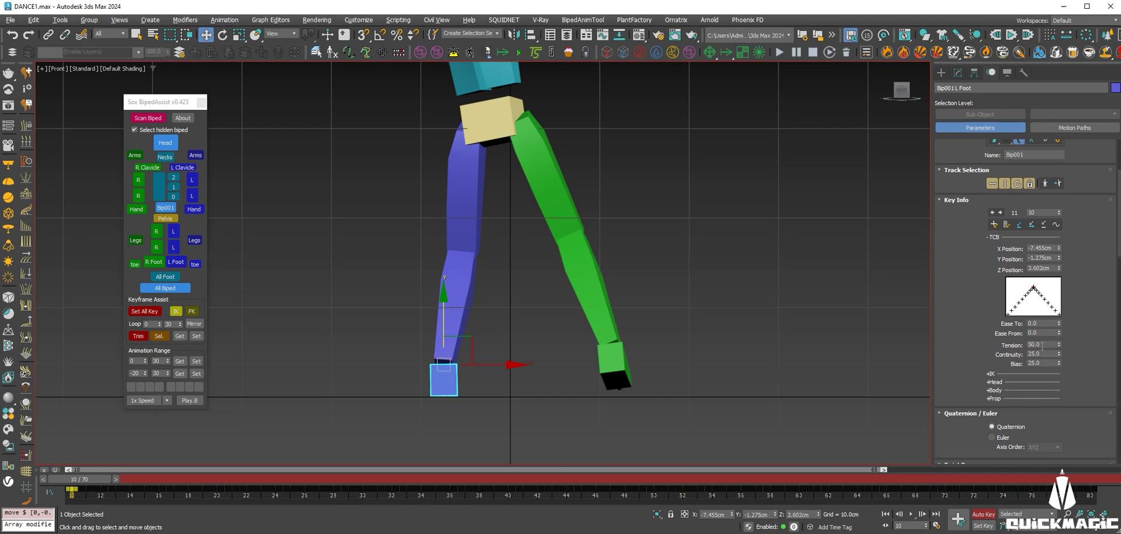
pyautogui.moveTo(89, 480); pyautogui.dragTo(335, 493)
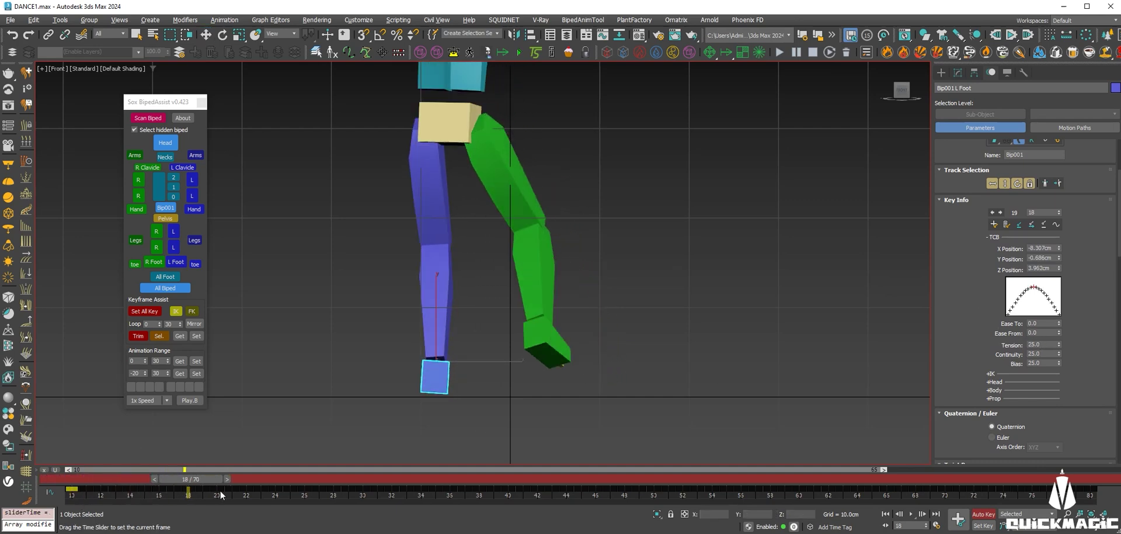
pyautogui.moveTo(333, 492); pyautogui.dragTo(230, 475)
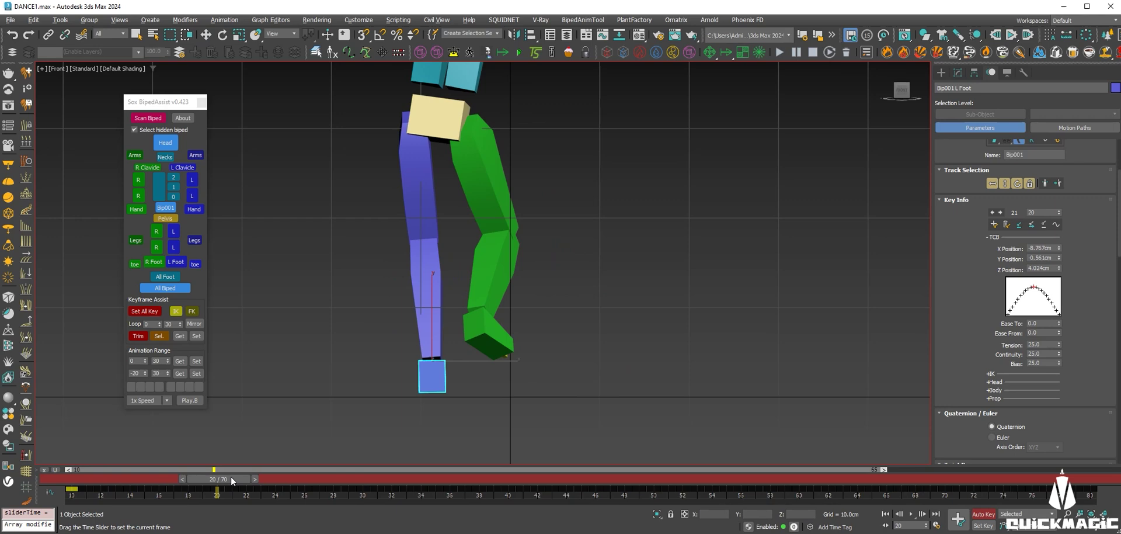
pyautogui.press('w')
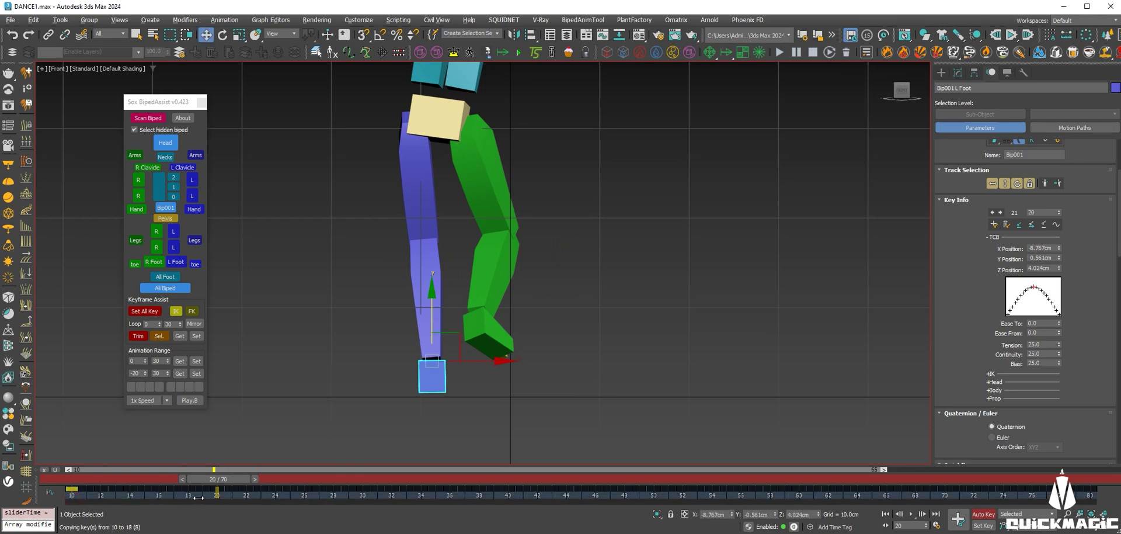
pyautogui.keyDown('shift'); pyautogui.moveTo(216, 495); pyautogui.dragTo(216, 495); pyautogui.keyUp('shift')
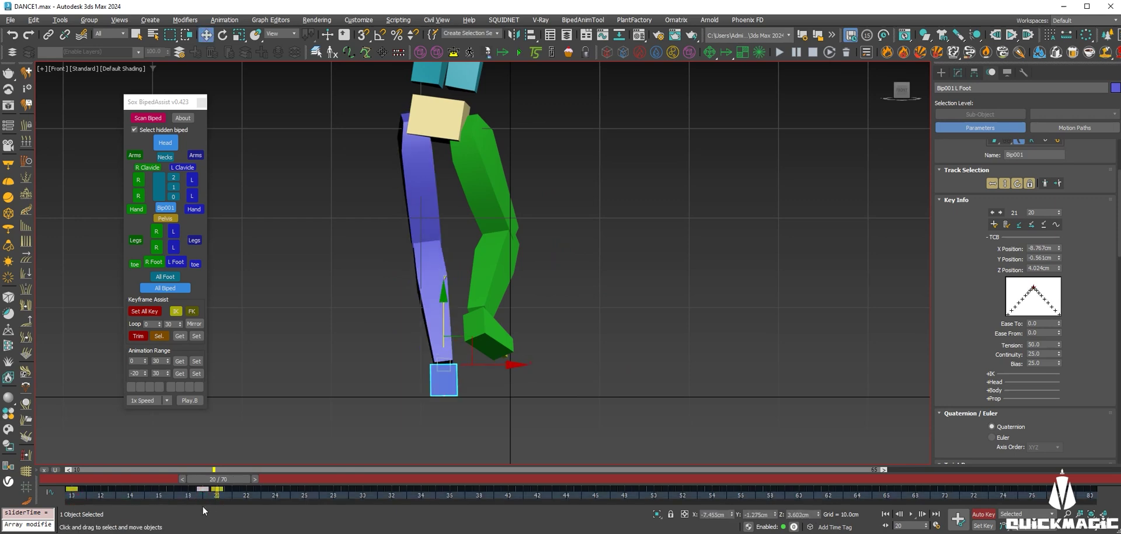
pyautogui.moveTo(183, 480)
pyautogui.mouseDown()
pyautogui.moveTo(36, 460)
pyautogui.moveTo(221, 497)
pyautogui.moveTo(362, 494)
pyautogui.mouseUp()
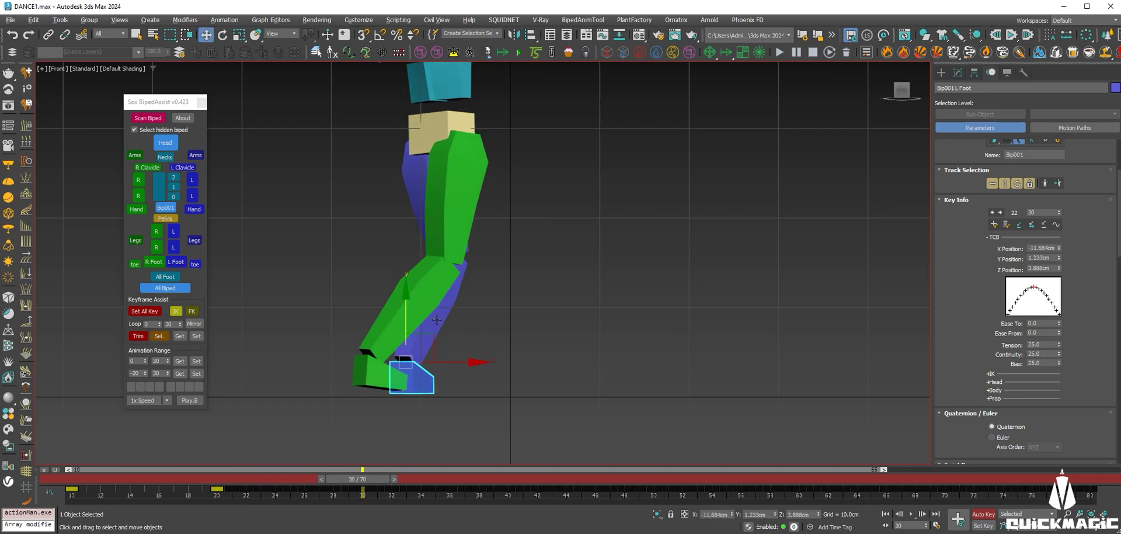
# Lower the left foot onto the ground and shift its frame-29 key earlier to about 23
pyautogui.moveTo(406, 320); pyautogui.dragTo(410, 323)
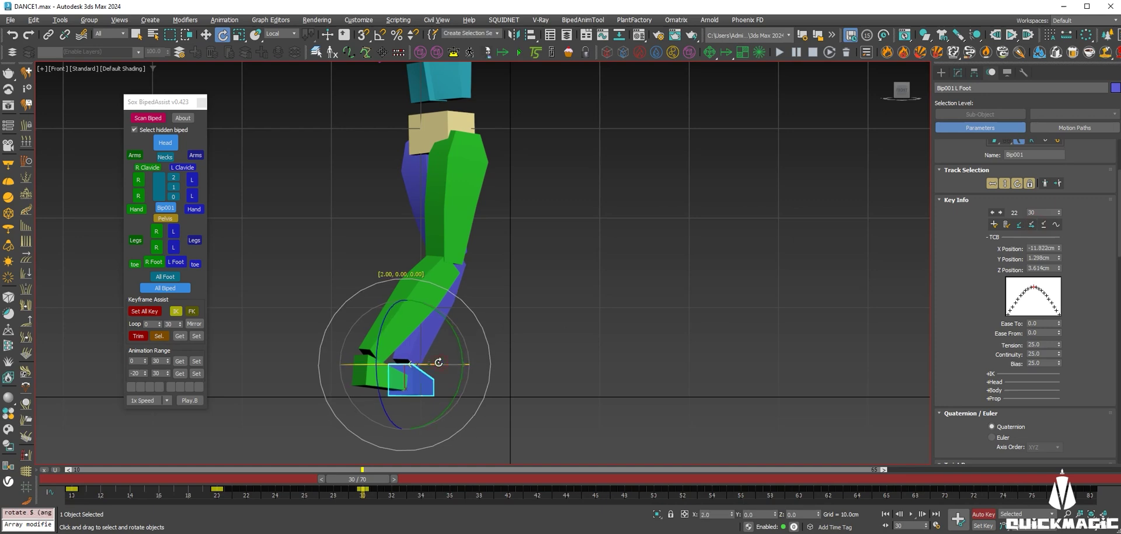
pyautogui.click(348, 493)
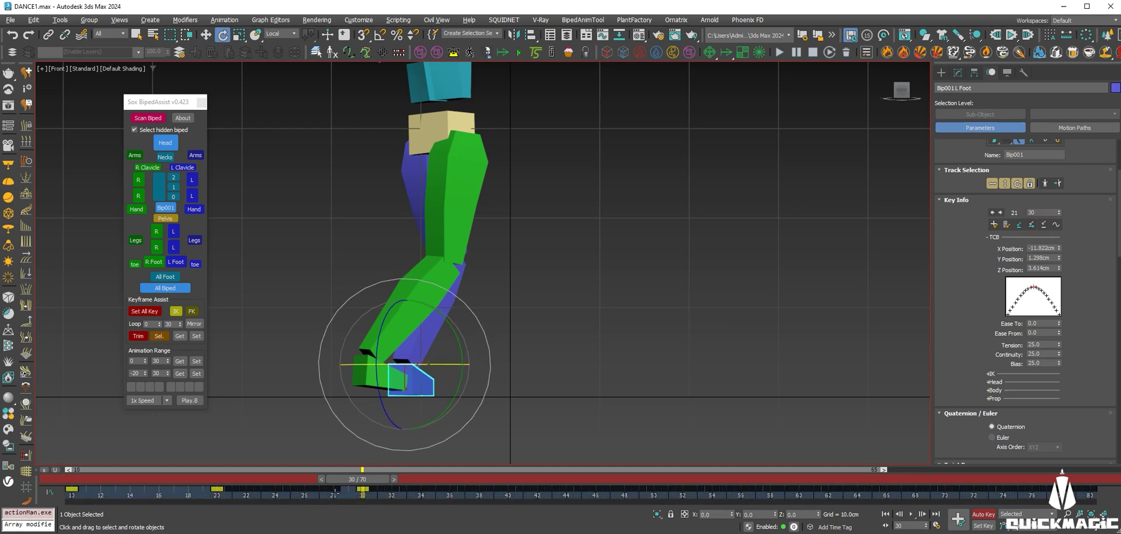
pyautogui.moveTo(223, 497); pyautogui.dragTo(260, 497)
pyautogui.moveTo(362, 470)
pyautogui.mouseDown()
pyautogui.moveTo(275, 472)
pyautogui.moveTo(375, 492)
pyautogui.moveTo(503, 496)
pyautogui.moveTo(442, 490)
pyautogui.moveTo(479, 496)
pyautogui.mouseUp()
# Rotate the left foot flat at its frame-30 key and move ahead to frame 44
pyautogui.press('e')
pyautogui.click(362, 499)
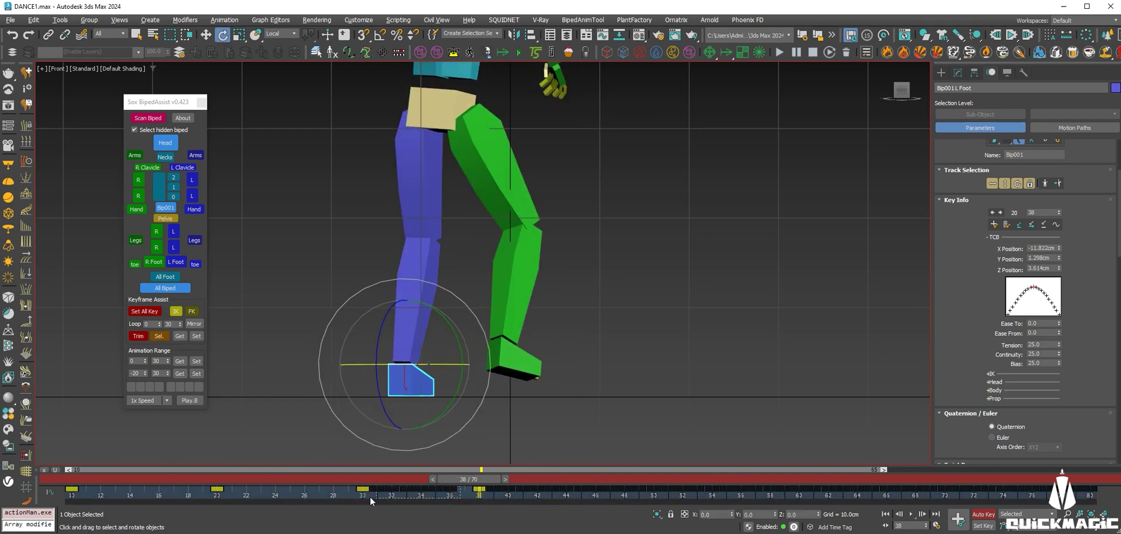
pyautogui.moveTo(521, 484)
pyautogui.mouseDown()
pyautogui.moveTo(623, 489)
pyautogui.moveTo(502, 481)
pyautogui.moveTo(583, 497)
pyautogui.mouseUp()
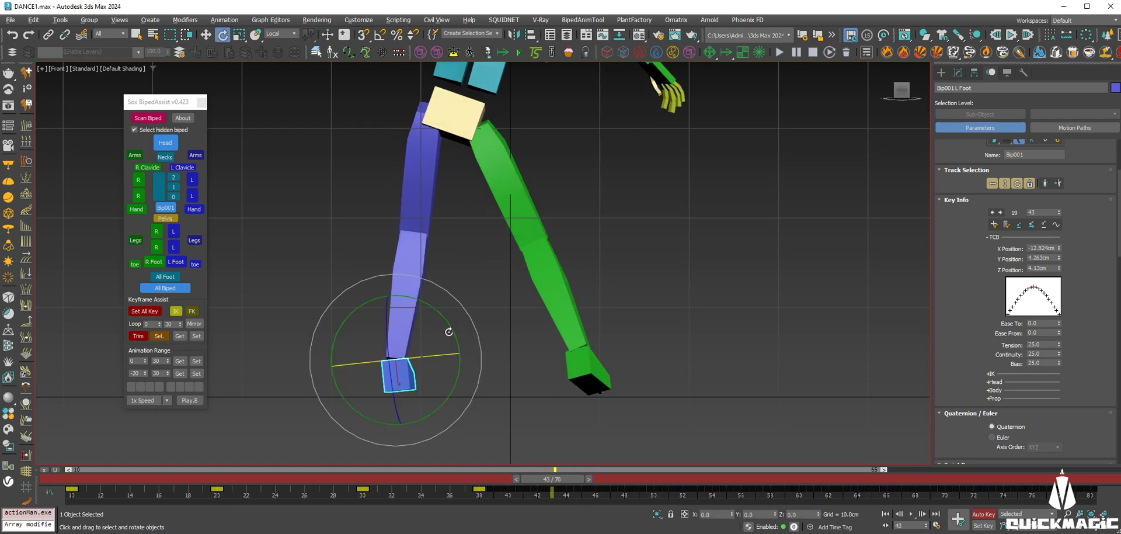
pyautogui.press('w')
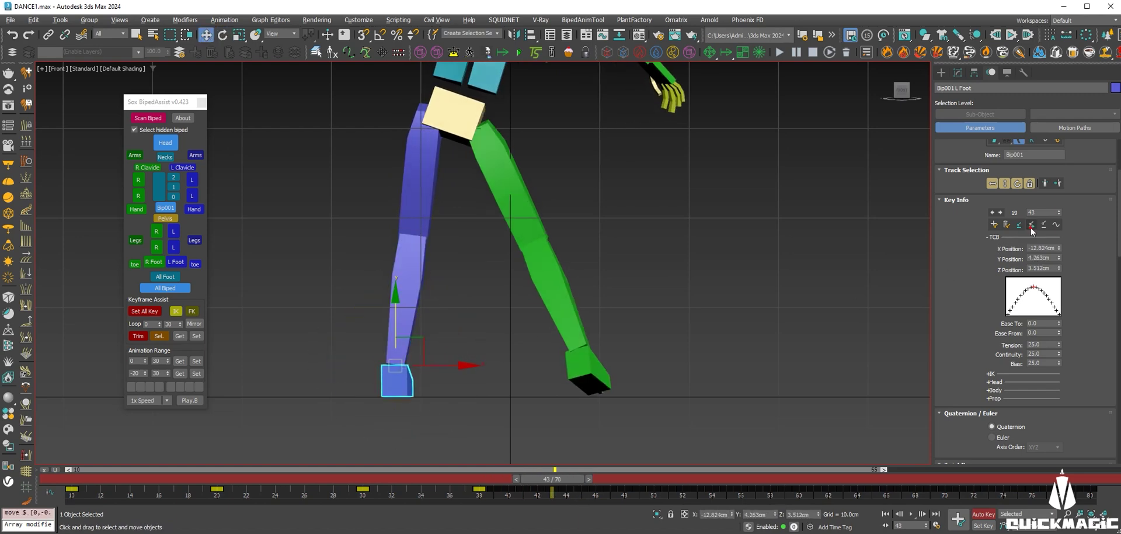
# Delete the left-foot key near frame 39 and compare the pose at frames 43 and 29
pyautogui.press(',')
pyautogui.press(',')
pyautogui.press(',')
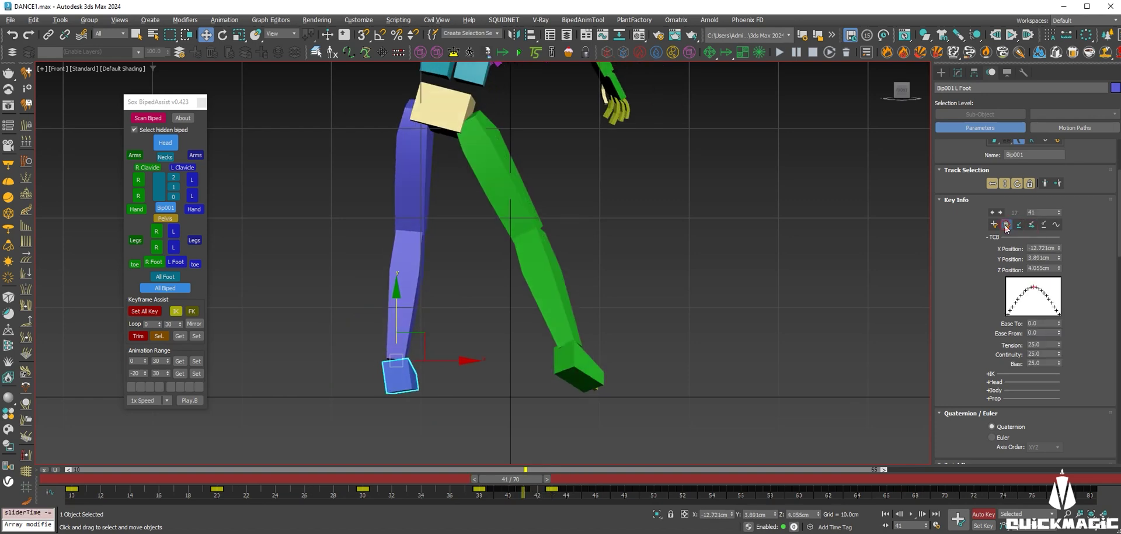
pyautogui.press(',')
pyautogui.click(1006, 226)
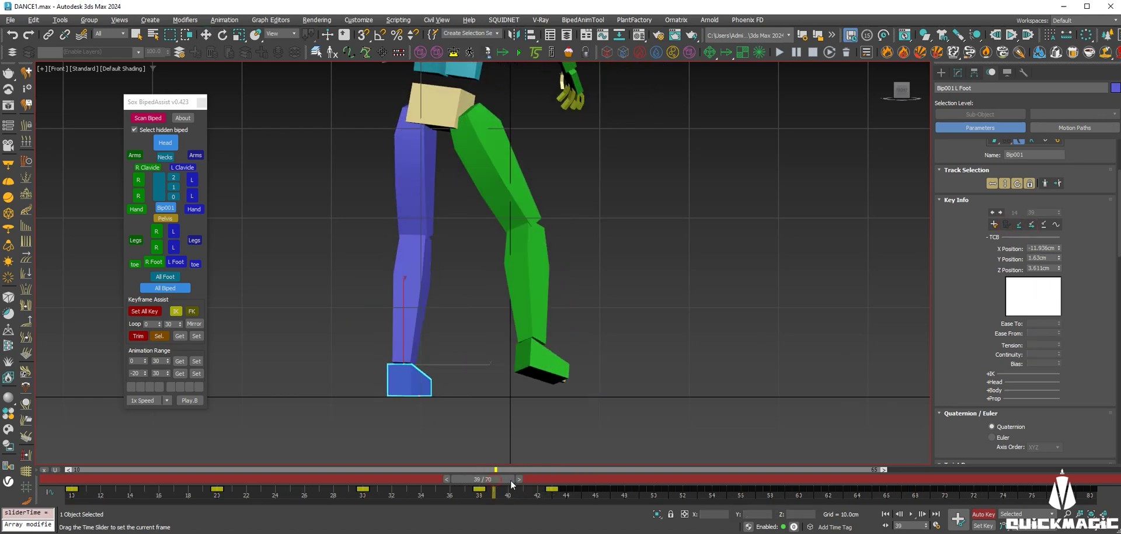
pyautogui.moveTo(509, 479); pyautogui.dragTo(561, 491)
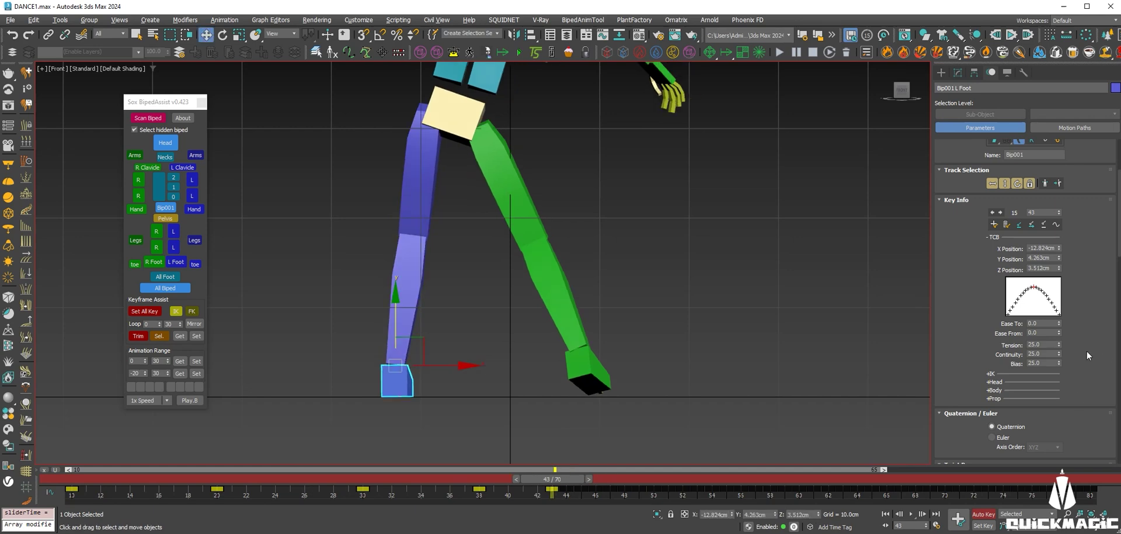
pyautogui.moveTo(550, 480)
pyautogui.mouseDown()
pyautogui.moveTo(345, 480)
pyautogui.moveTo(504, 481)
pyautogui.mouseUp()
# Scrub the left foot from frame 38 back to about frame 30
pyautogui.press('w')
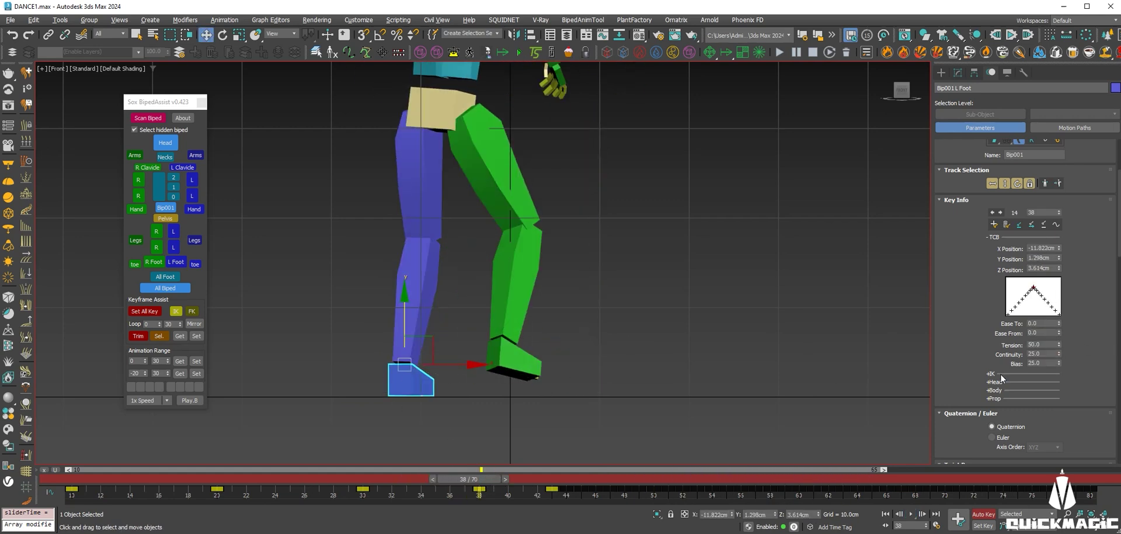
pyautogui.moveTo(476, 480)
pyautogui.mouseDown()
pyautogui.moveTo(294, 469)
pyautogui.moveTo(243, 452)
pyautogui.moveTo(358, 473)
pyautogui.moveTo(498, 477)
pyautogui.moveTo(387, 474)
pyautogui.moveTo(404, 475)
pyautogui.moveTo(378, 488)
pyautogui.moveTo(482, 493)
pyautogui.moveTo(378, 494)
pyautogui.mouseUp()
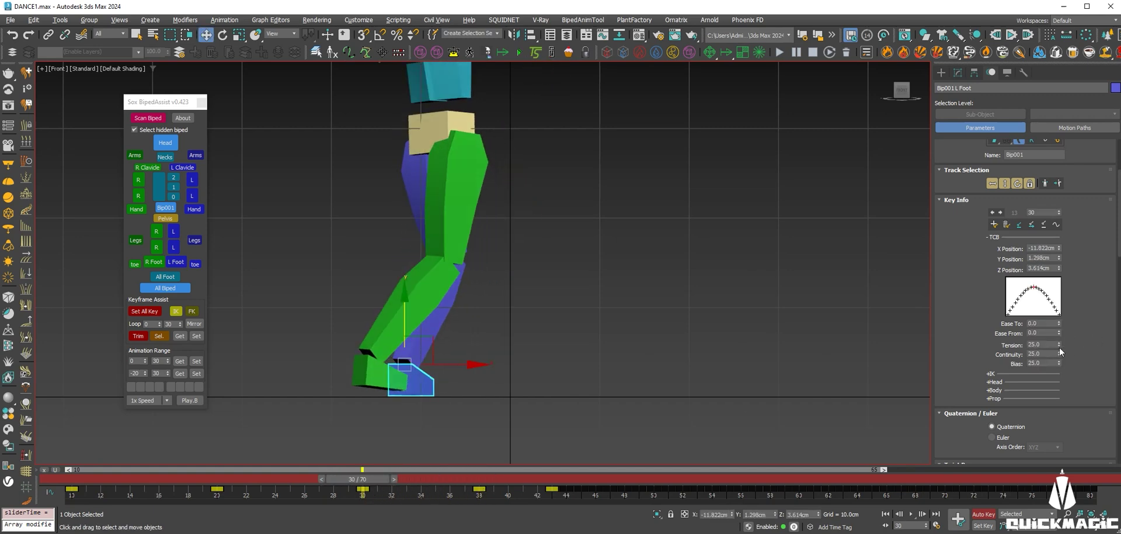
pyautogui.moveTo(367, 481)
pyautogui.mouseDown()
pyautogui.moveTo(542, 497)
pyautogui.moveTo(388, 482)
pyautogui.moveTo(539, 497)
pyautogui.moveTo(76, 480)
pyautogui.mouseUp()
# Play the dance, then step the left foot's motion between frames 44 and 52
pyautogui.click(912, 514)
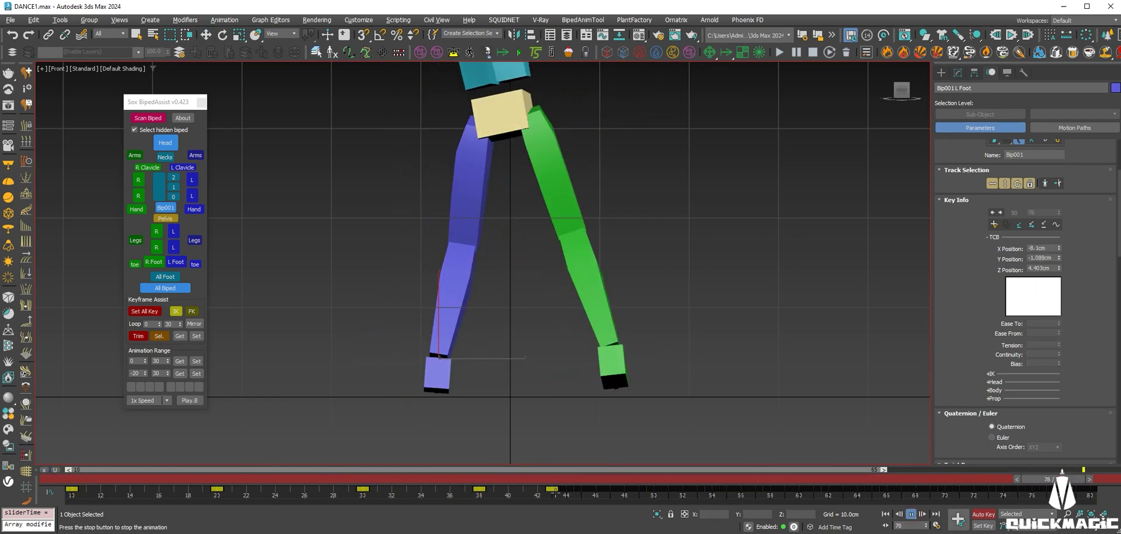
pyautogui.moveTo(566, 480); pyautogui.dragTo(658, 505)
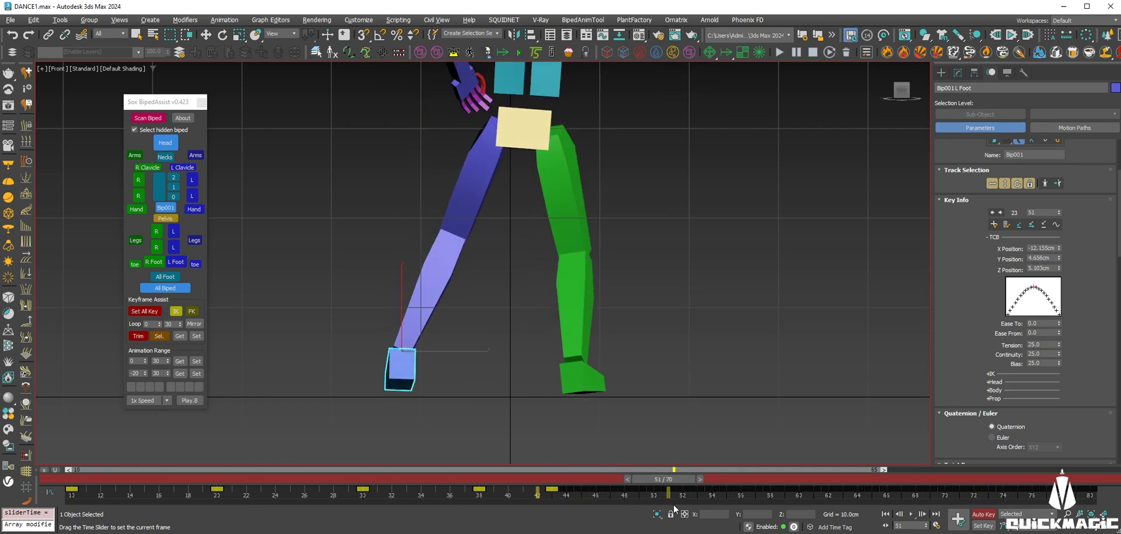
pyautogui.moveTo(658, 506); pyautogui.dragTo(682, 509)
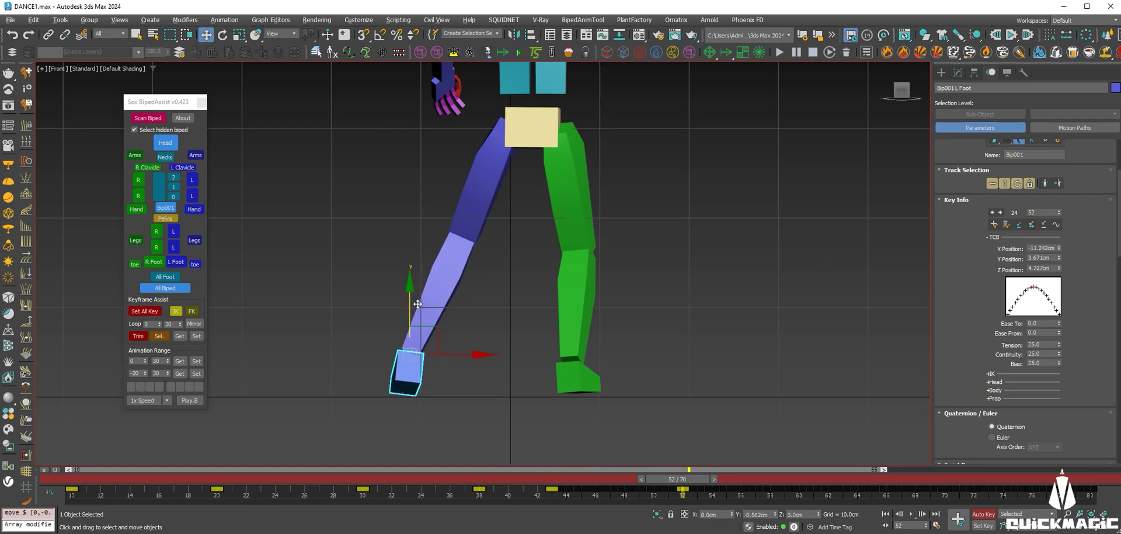
pyautogui.press(',')
pyautogui.press(',')
pyautogui.press(',')
pyautogui.press(',')
pyautogui.press(',')
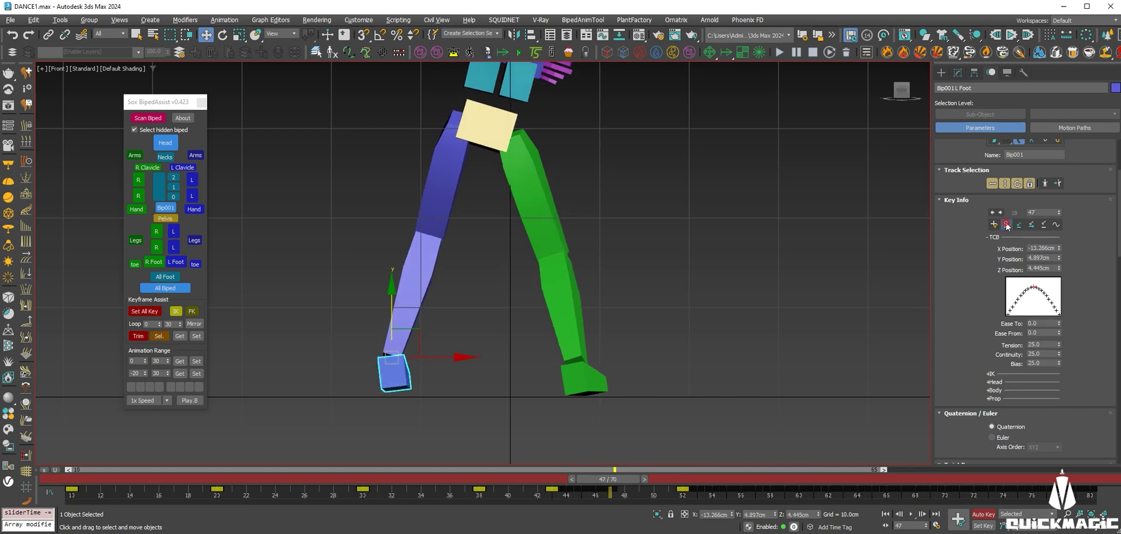
pyautogui.press(',')
pyautogui.press(',')
pyautogui.press(',')
pyautogui.moveTo(568, 482)
pyautogui.mouseDown()
pyautogui.moveTo(702, 486)
pyautogui.moveTo(526, 477)
pyautogui.moveTo(681, 501)
pyautogui.moveTo(640, 478)
pyautogui.moveTo(552, 478)
pyautogui.mouseUp()
# Check the left foot at frame 55, replay the dance and stop at frame 59
pyautogui.moveTo(864, 479)
pyautogui.mouseDown()
pyautogui.moveTo(688, 480)
pyautogui.moveTo(735, 485)
pyautogui.moveTo(692, 492)
pyautogui.moveTo(713, 488)
pyautogui.mouseUp()
pyautogui.press('.')
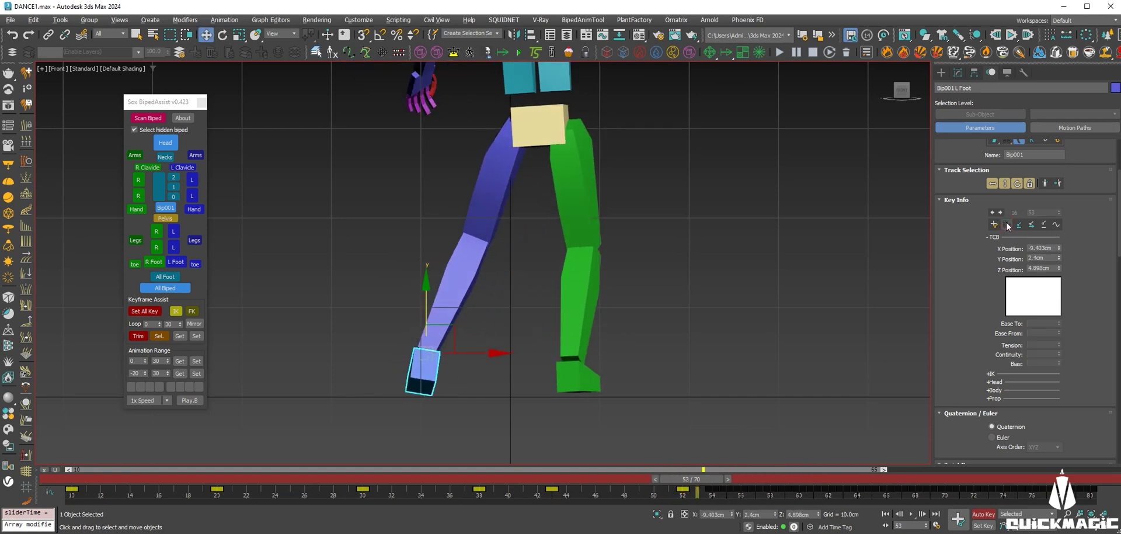
pyautogui.press('.')
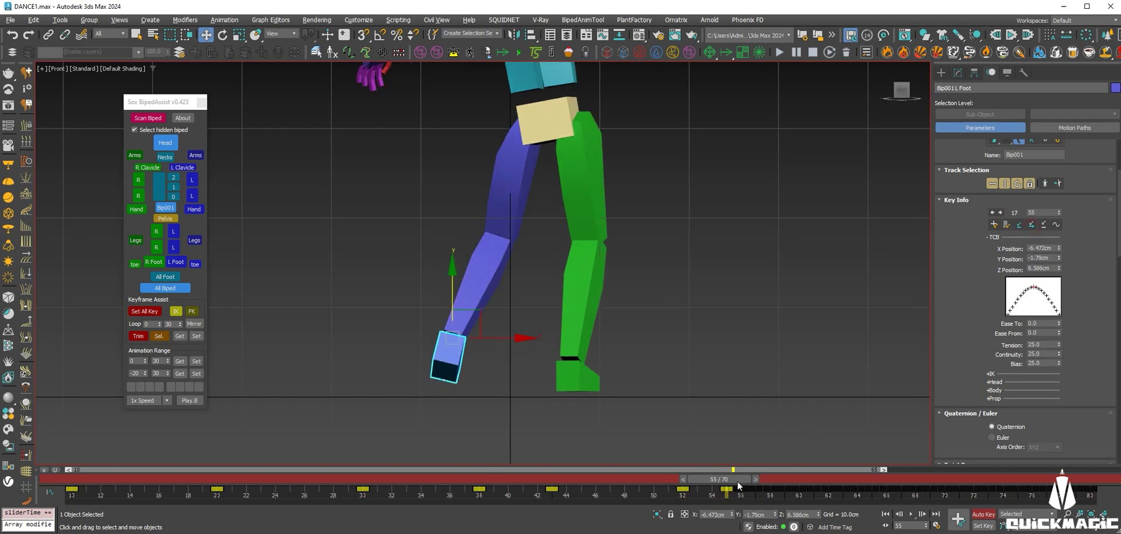
pyautogui.click(911, 514)
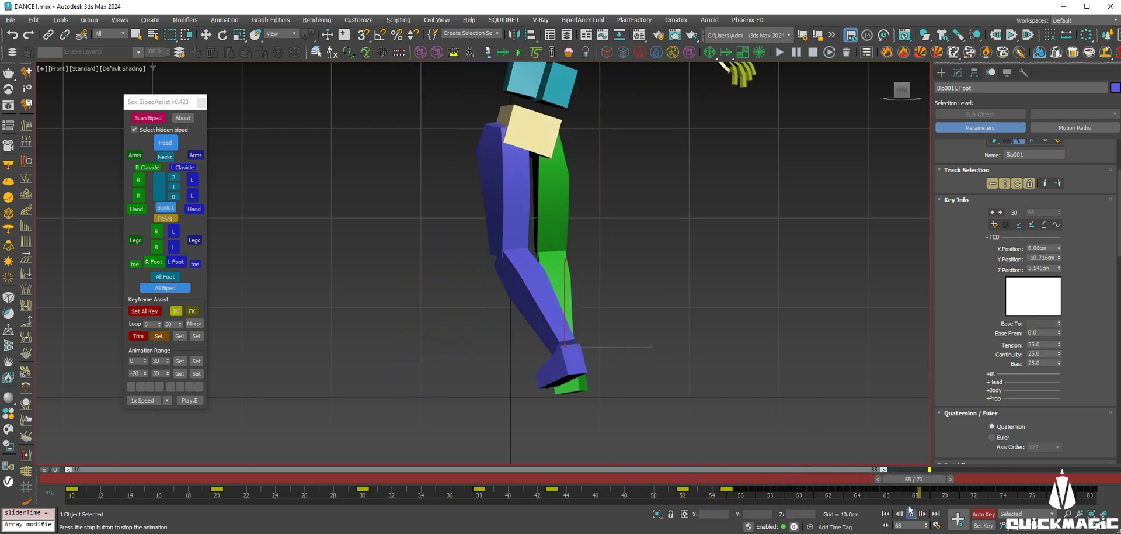
pyautogui.moveTo(776, 478); pyautogui.dragTo(853, 502)
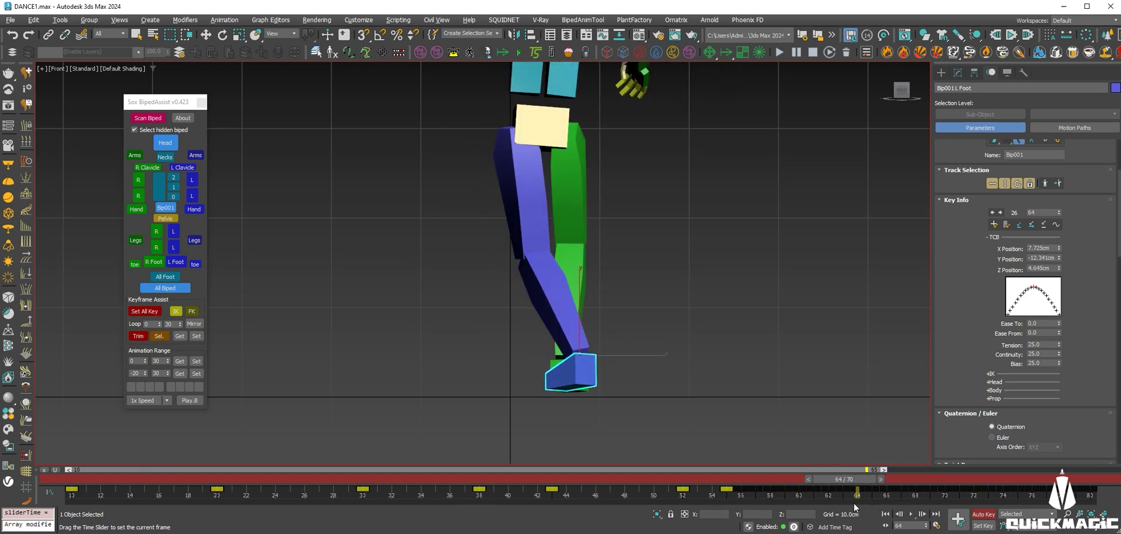
pyautogui.press('e')
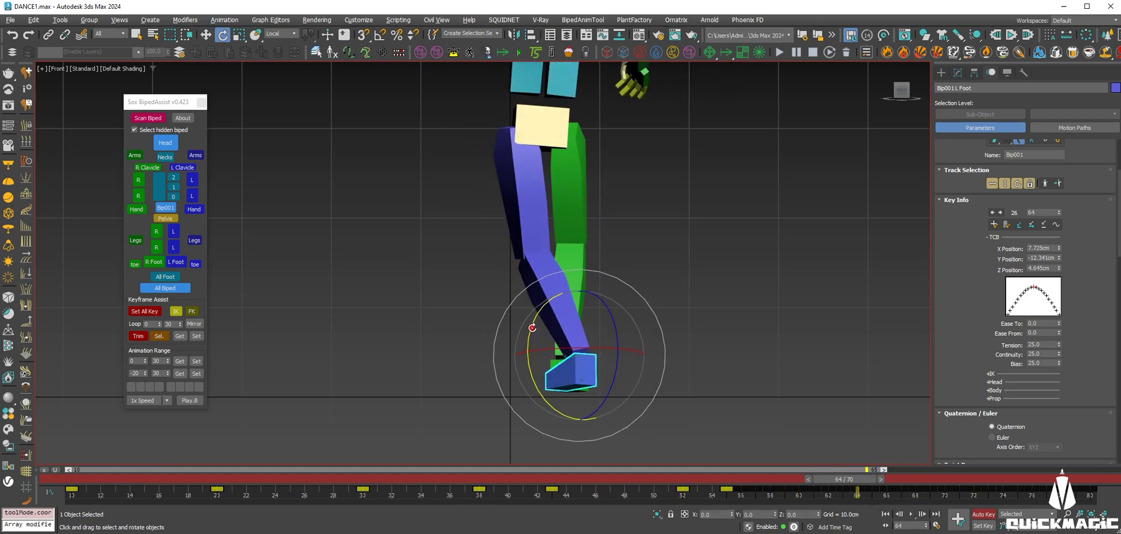
# Lower the left foot onto the floor at frame 64, then step back to frame 62
pyautogui.press('w')
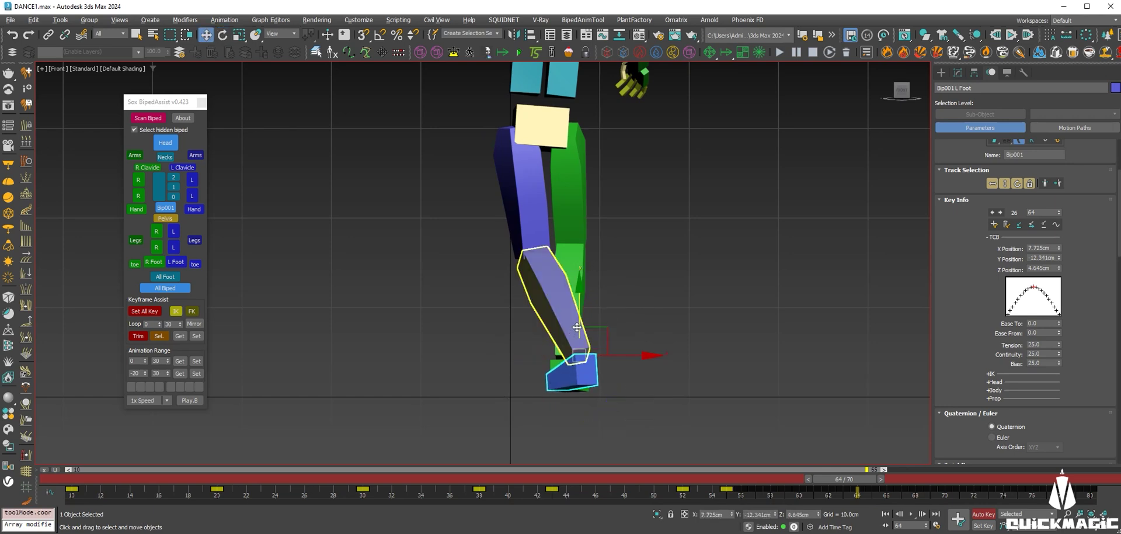
pyautogui.moveTo(583, 314); pyautogui.dragTo(583, 317)
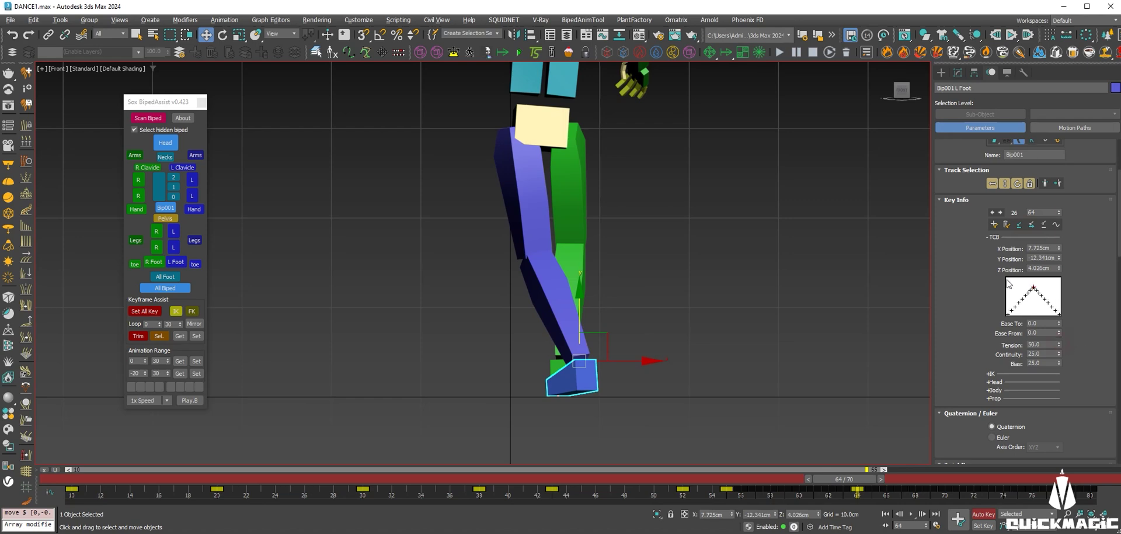
pyautogui.press(',')
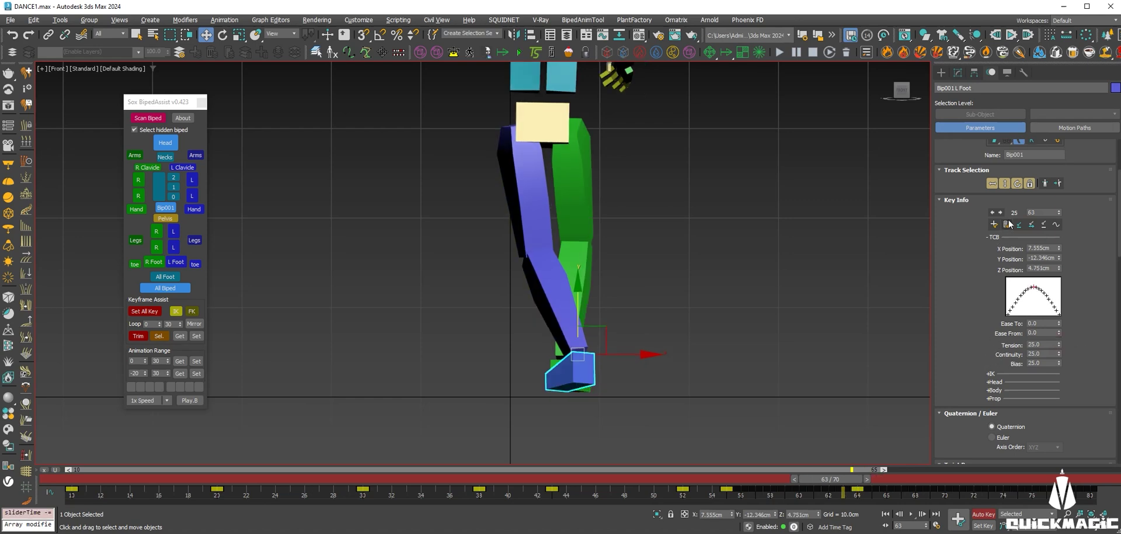
pyautogui.press(',')
pyautogui.press(',')
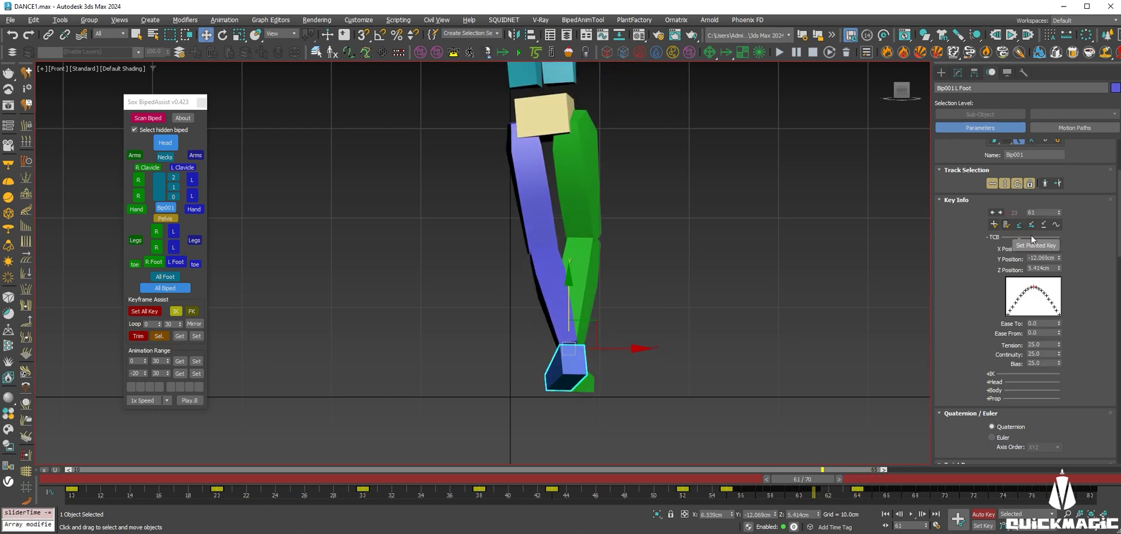
# Copy the planted left-foot key to frame 67 and review frames 60 to 68
pyautogui.moveTo(817, 478); pyautogui.dragTo(919, 508)
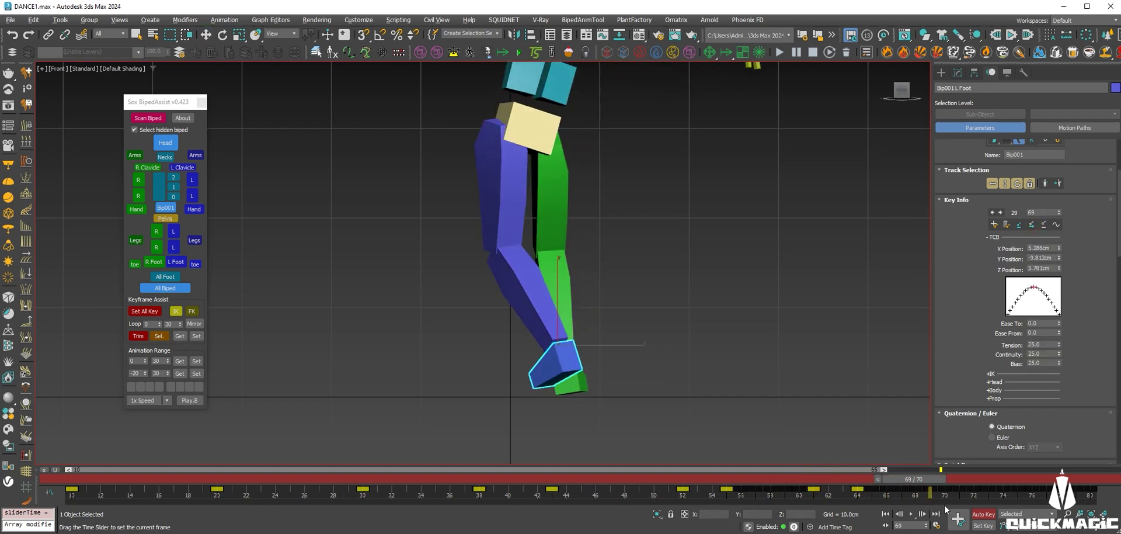
pyautogui.click(857, 494)
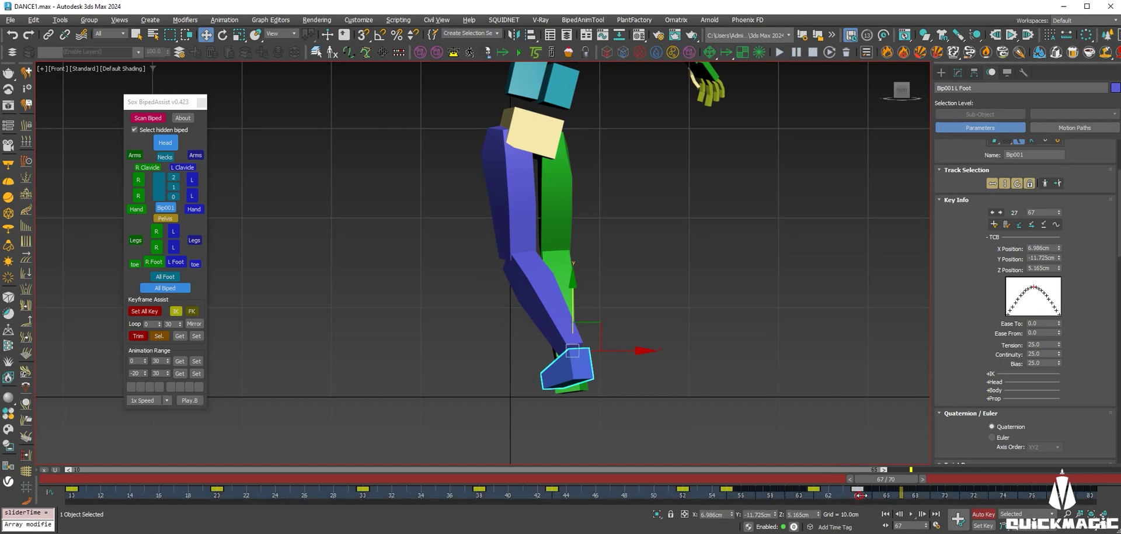
pyautogui.keyDown('shift'); pyautogui.moveTo(905, 495); pyautogui.dragTo(901, 494); pyautogui.keyUp('shift')
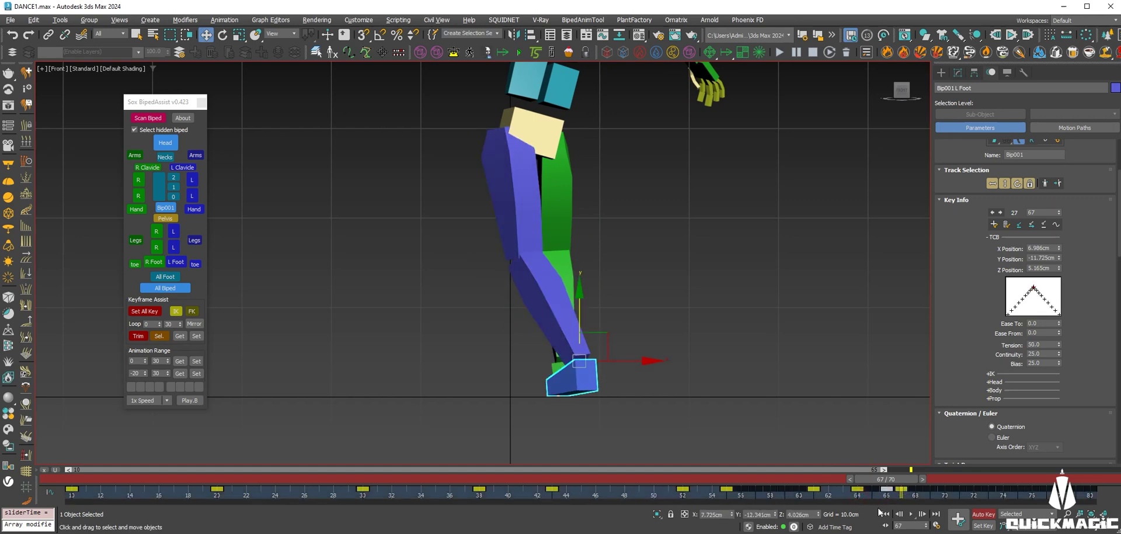
pyautogui.moveTo(892, 492)
pyautogui.mouseDown()
pyautogui.moveTo(928, 494)
pyautogui.moveTo(867, 490)
pyautogui.mouseUp()
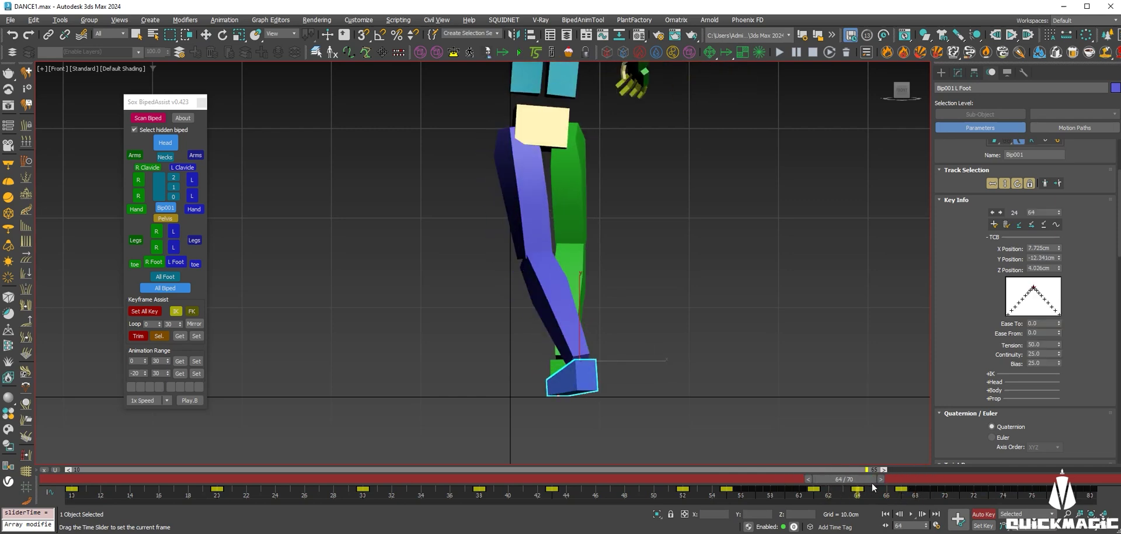
pyautogui.press(',')
pyautogui.press(',')
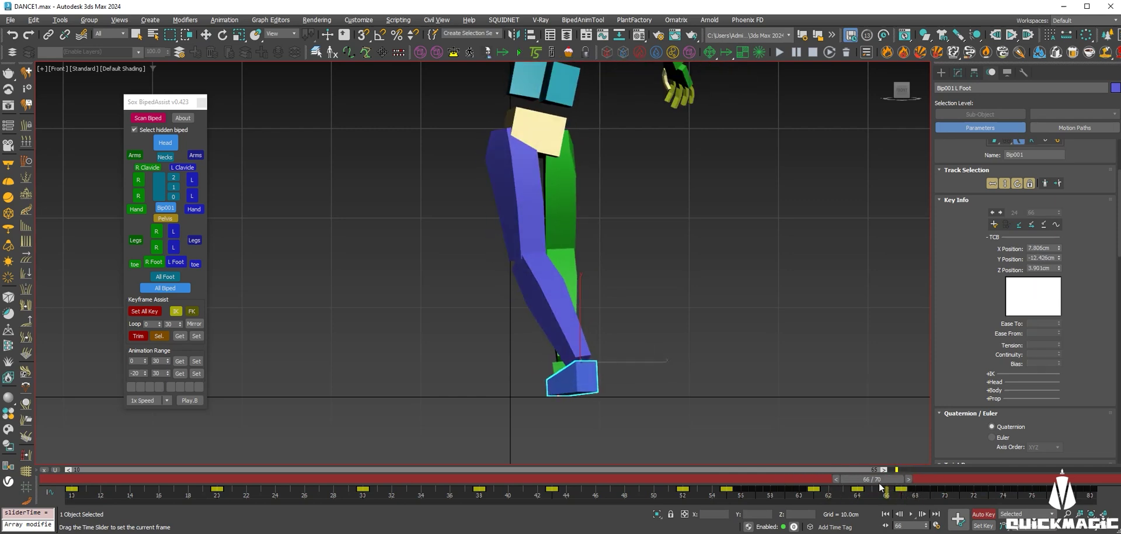
pyautogui.press(',')
pyautogui.press(',')
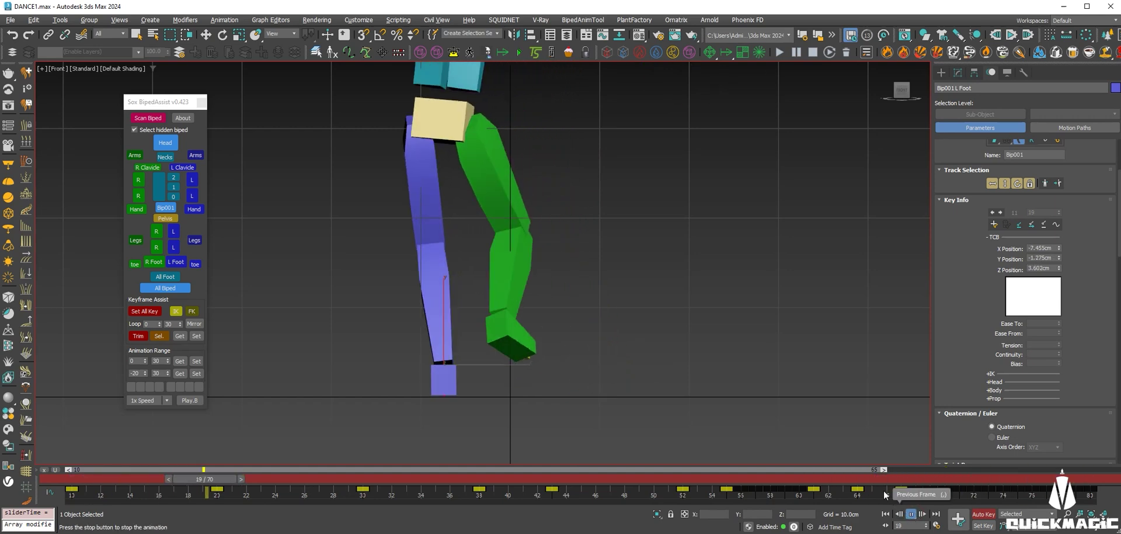
# Delete the left-foot key at frame 70 and check the pose at frames 69 to 71
pyautogui.click(867, 479)
pyautogui.moveTo(867, 479)
pyautogui.mouseDown()
pyautogui.moveTo(831, 484)
pyautogui.moveTo(940, 500)
pyautogui.mouseUp()
pyautogui.press('w')
pyautogui.click(1007, 224)
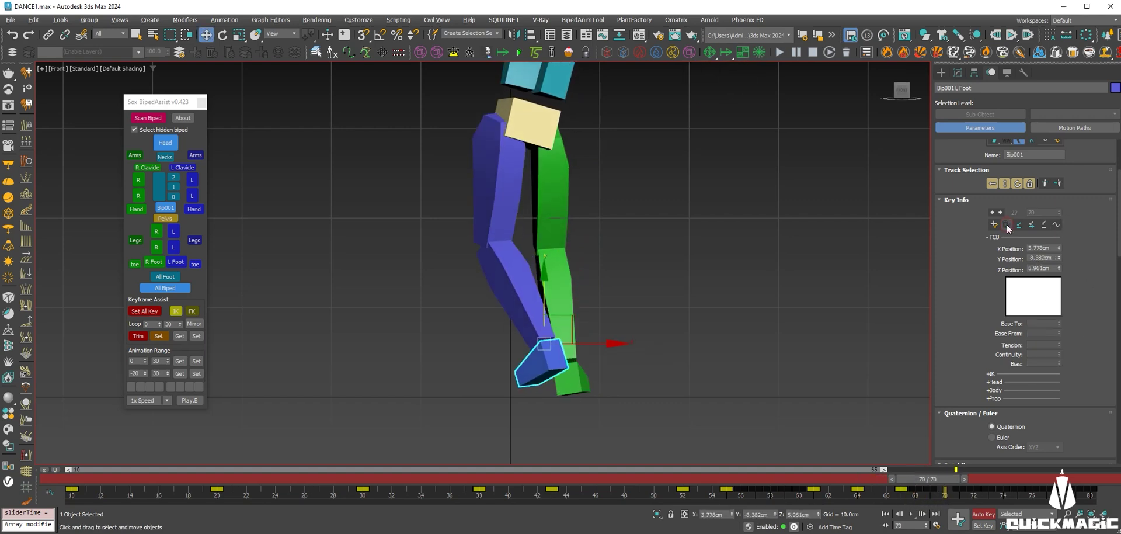
pyautogui.press(',')
pyautogui.press('.')
pyautogui.press('.')
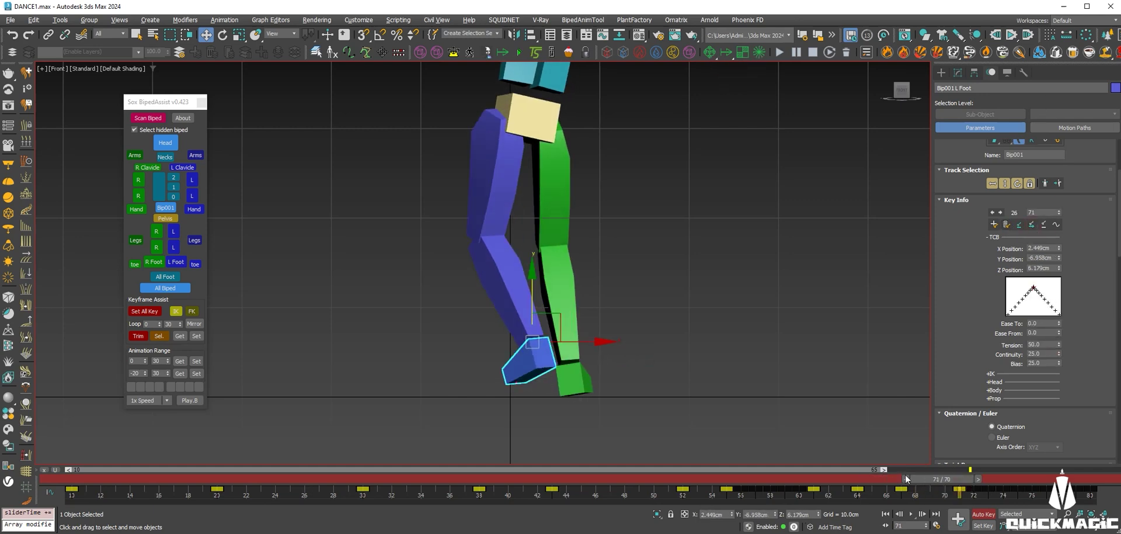
# Play the animation, then step through frames 72, 74 and 80 to check the fix
pyautogui.press('/')
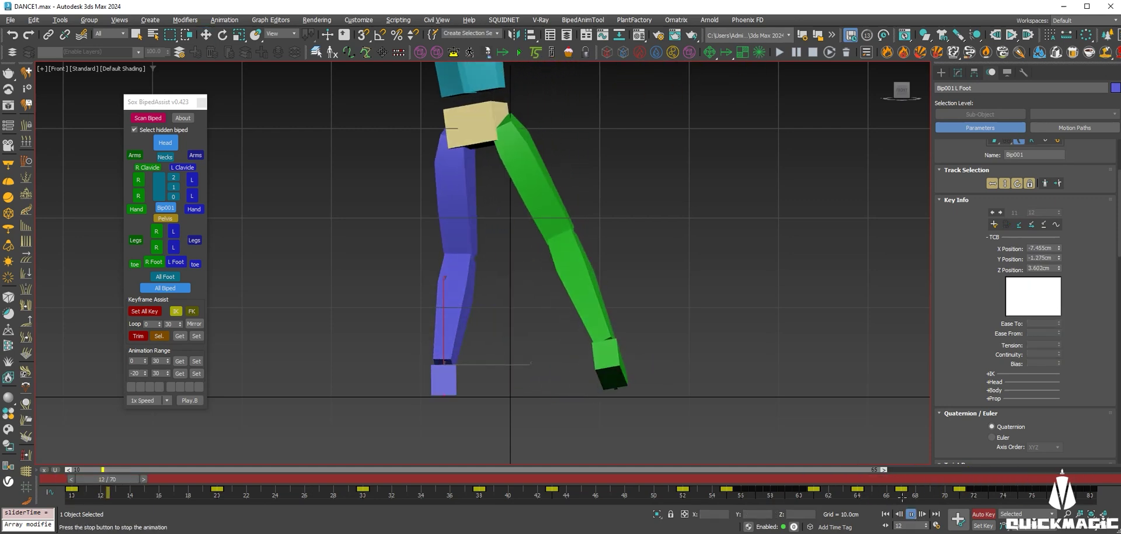
pyautogui.moveTo(937, 476); pyautogui.dragTo(979, 483)
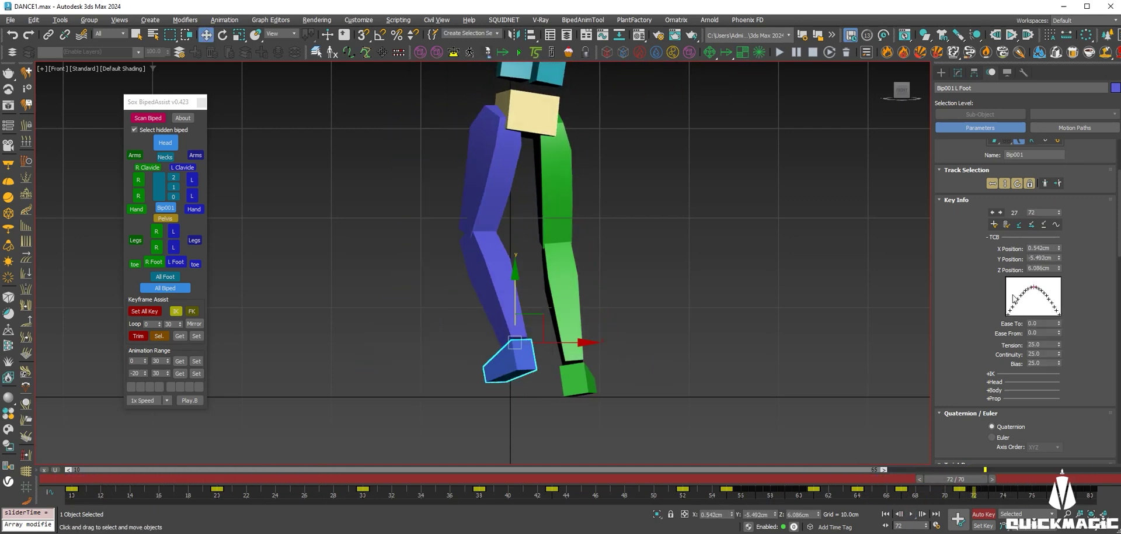
pyautogui.press('.')
pyautogui.press('.')
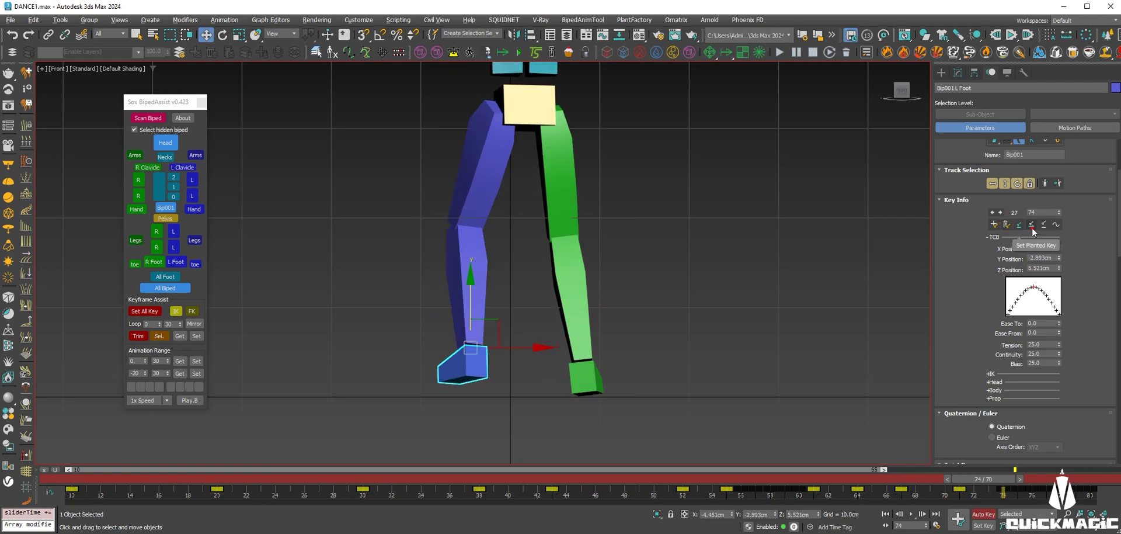
pyautogui.moveTo(1007, 481); pyautogui.dragTo(1113, 495)
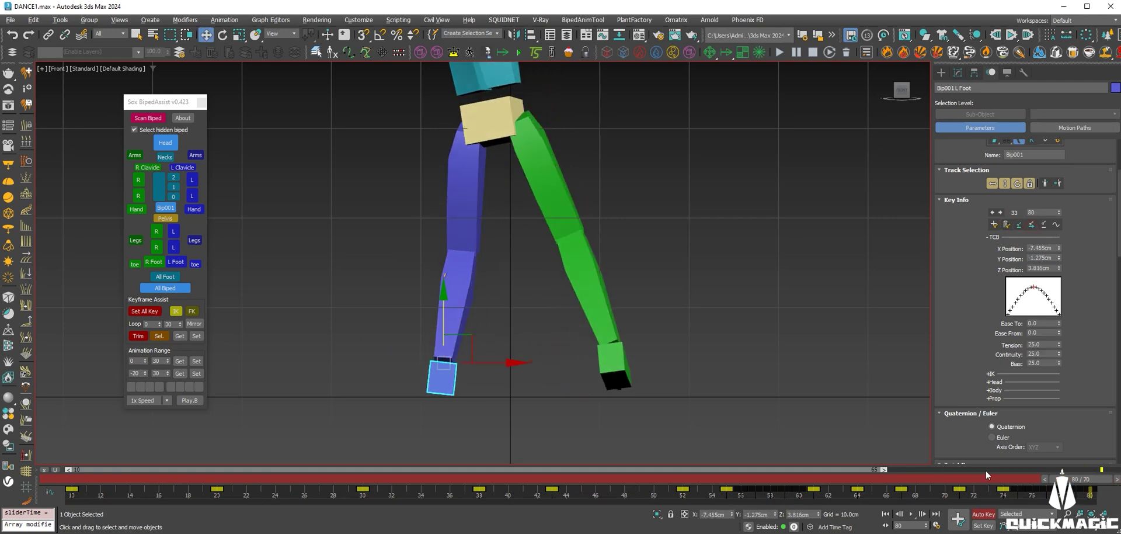
# Copy the frame-10 left-foot key to frame 76 and play the dance back
pyautogui.moveTo(148, 482); pyautogui.dragTo(54, 482)
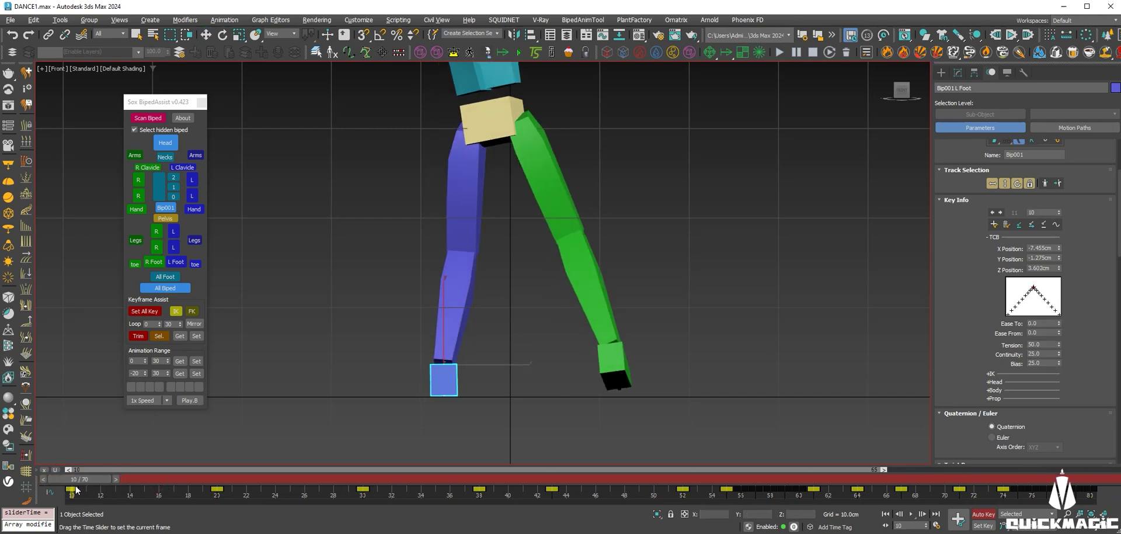
pyautogui.press('w')
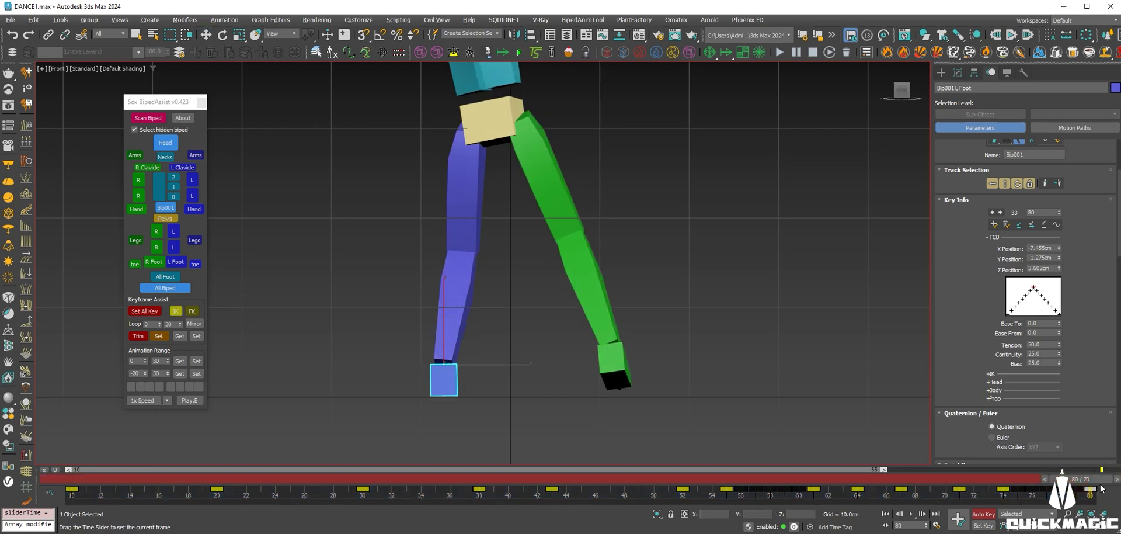
pyautogui.moveTo(1080, 484); pyautogui.dragTo(1079, 486)
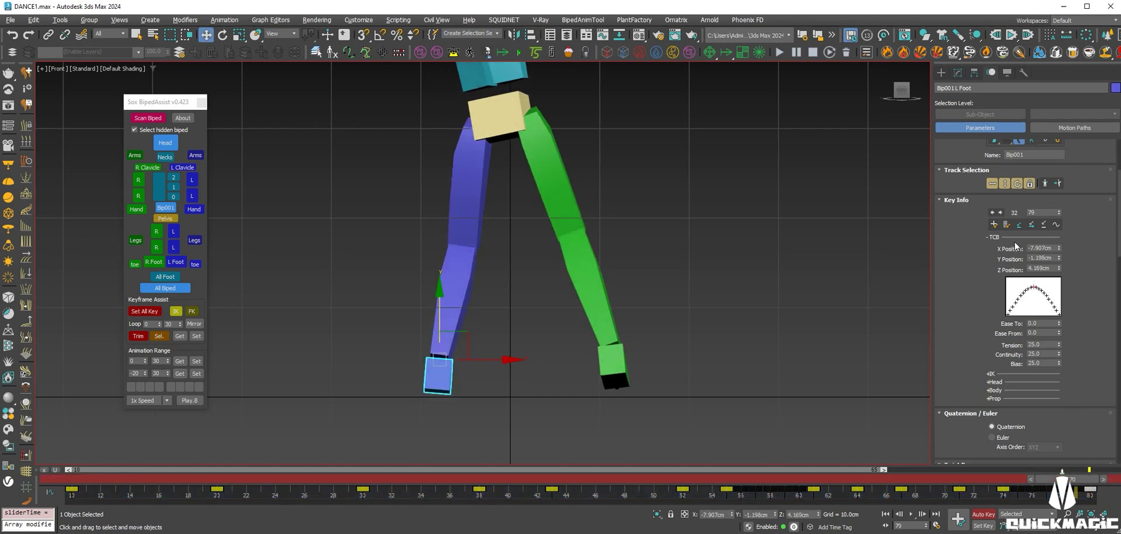
pyautogui.press(',')
pyautogui.press(',')
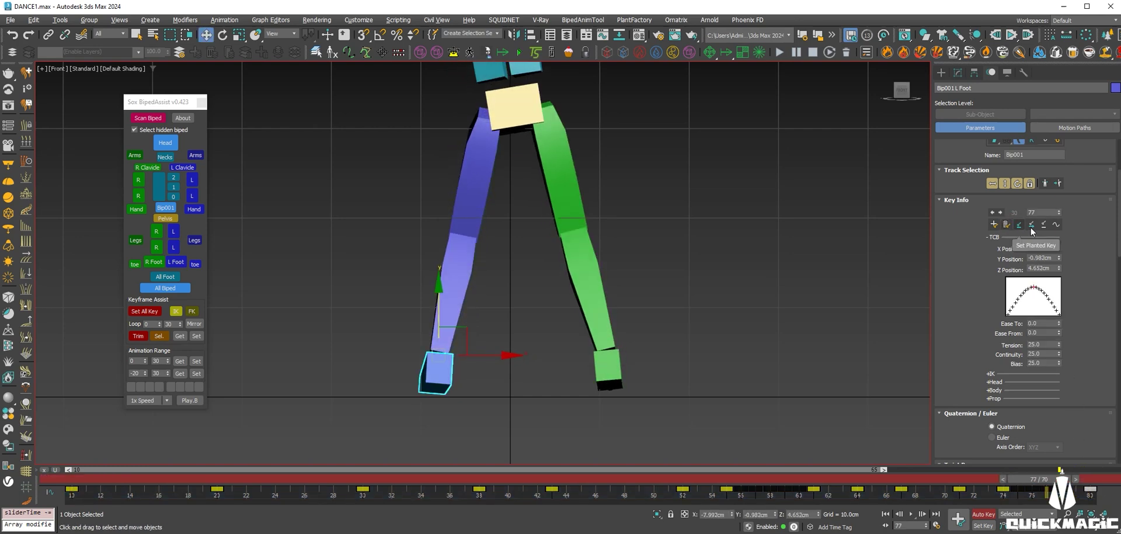
pyautogui.click(911, 514)
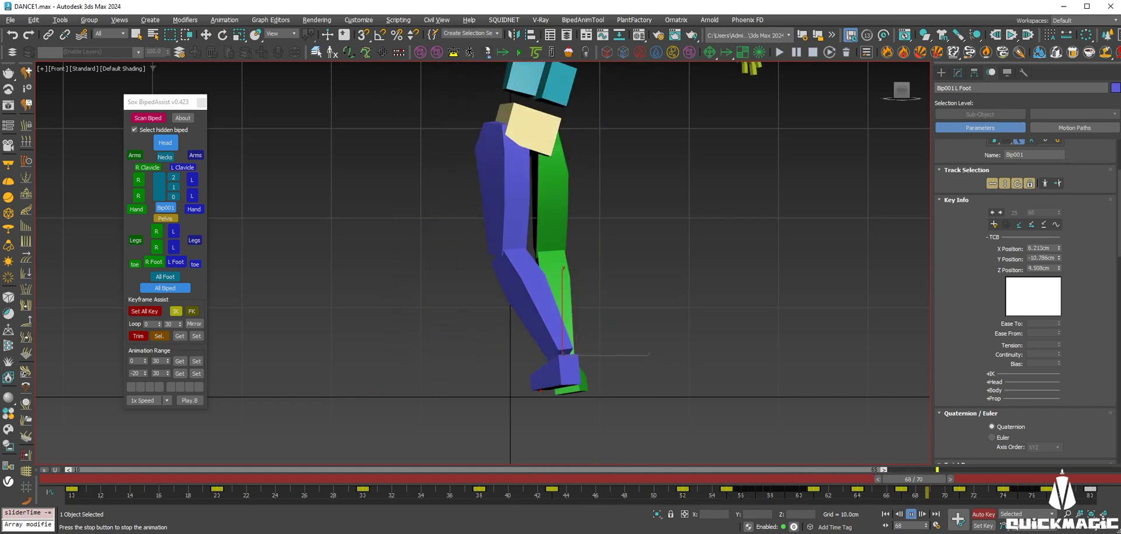
pyautogui.scroll(-2, 587, 405)
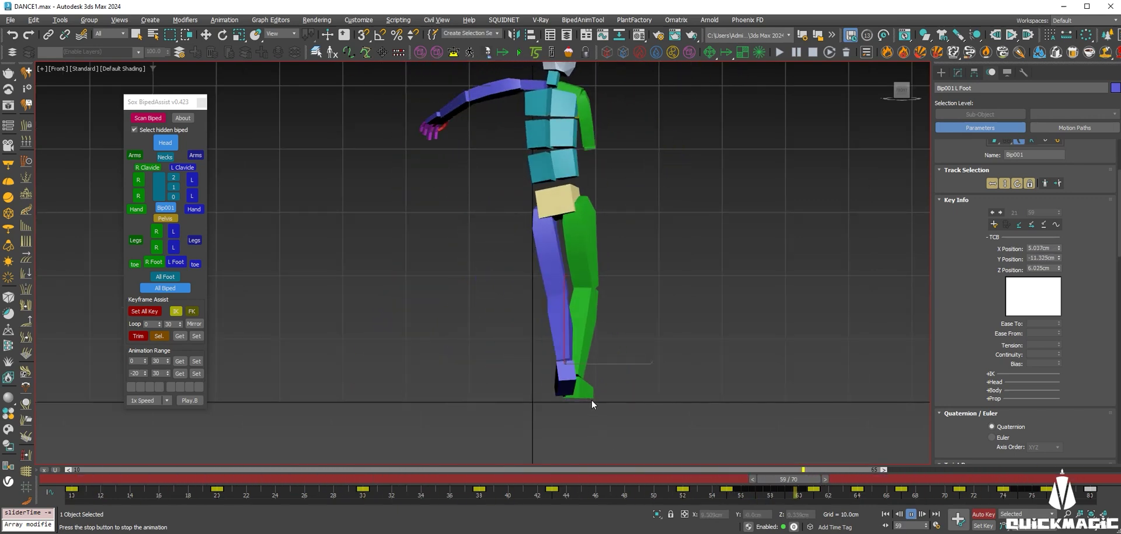
# Restore the four-view layout and play the dance in Perspective, orbiting around the biped
pyautogui.press('/')
pyautogui.hotkey('alt', 'w')
pyautogui.hotkey('alt', 'w')
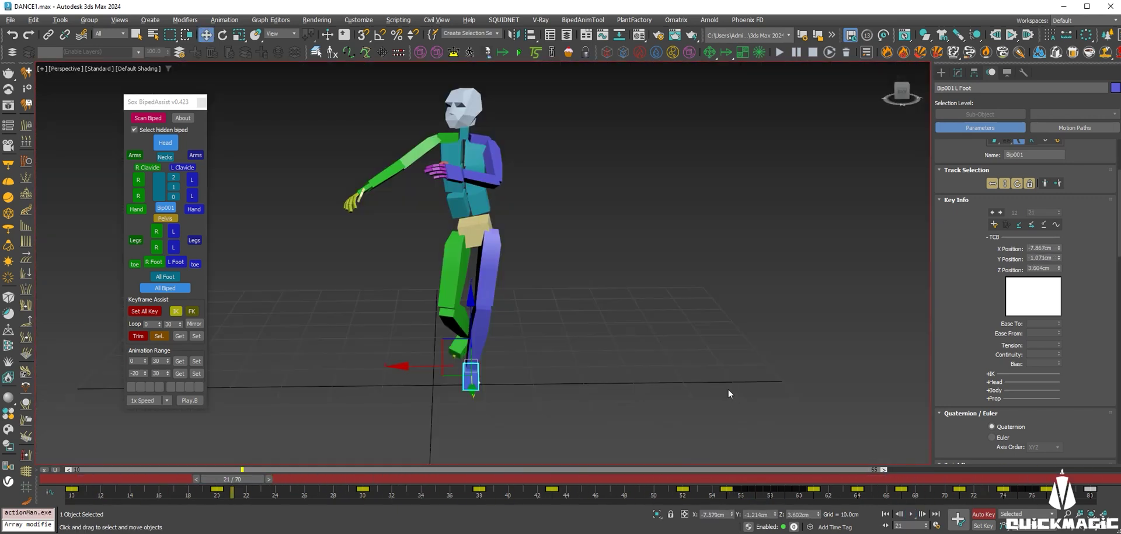
pyautogui.click(911, 514)
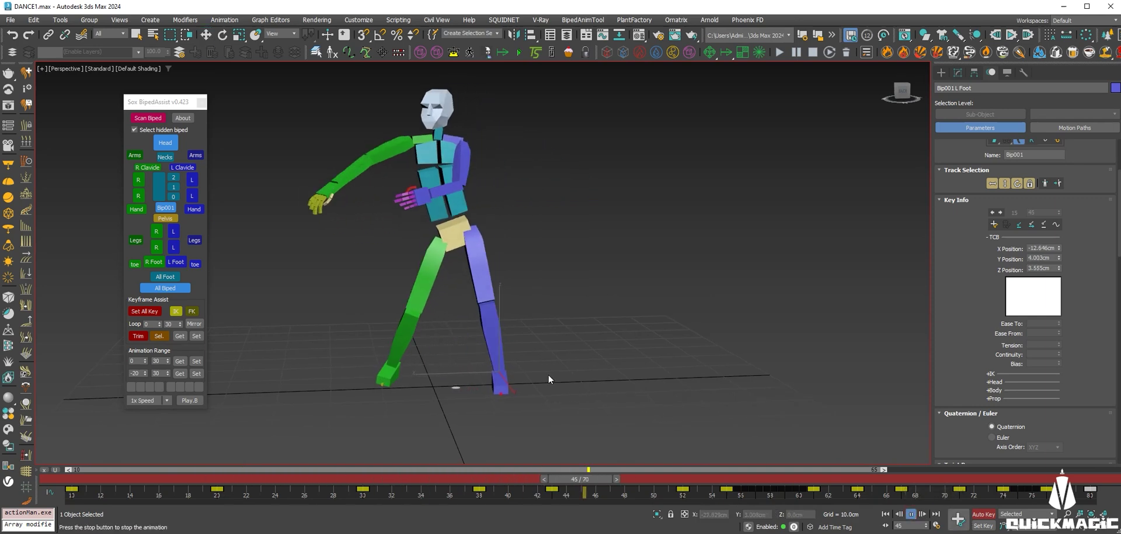
pyautogui.scroll(-2, 555, 371)
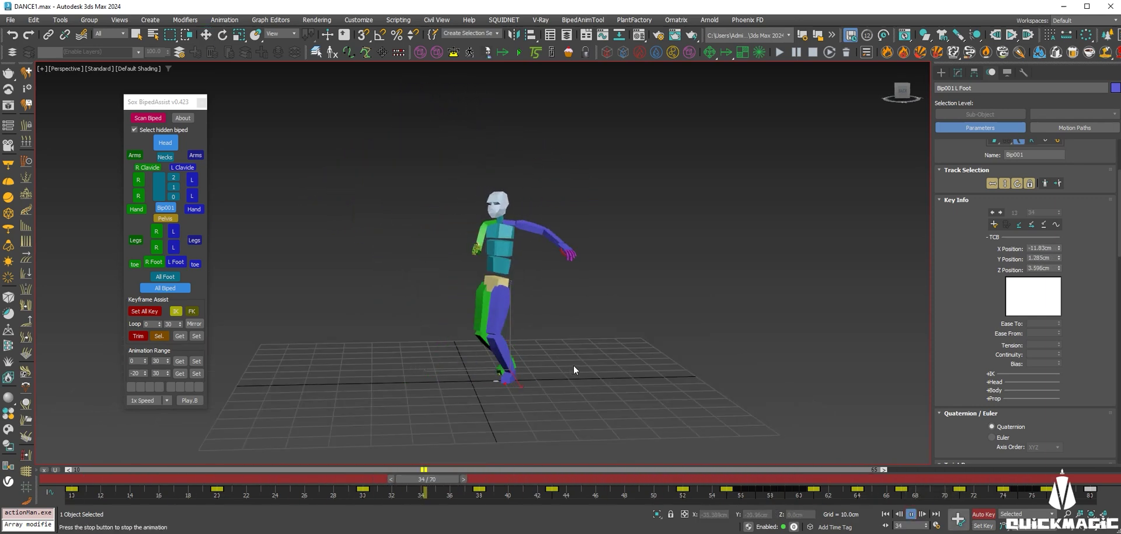
pyautogui.keyDown('alt'); pyautogui.moveTo(569, 363); pyautogui.dragTo(653, 377, button='middle'); pyautogui.keyUp('alt')
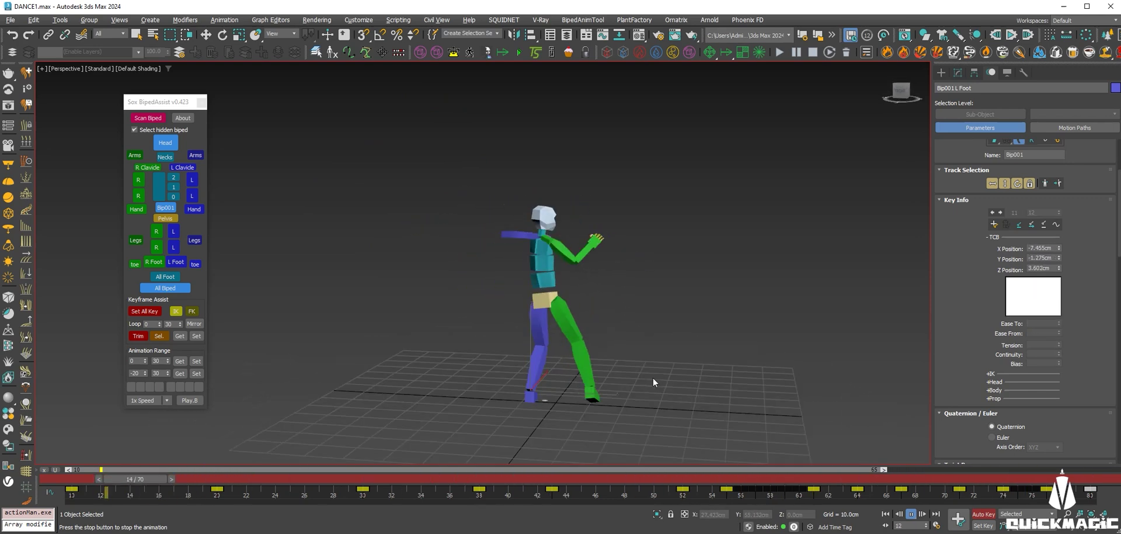
# Maximize the Front view, select Bip001 R Foot and scrub to frame 29
pyautogui.press('w')
pyautogui.hotkey('alt', 'w')
pyautogui.rightClick(762, 245)
pyautogui.hotkey('alt', 'w')
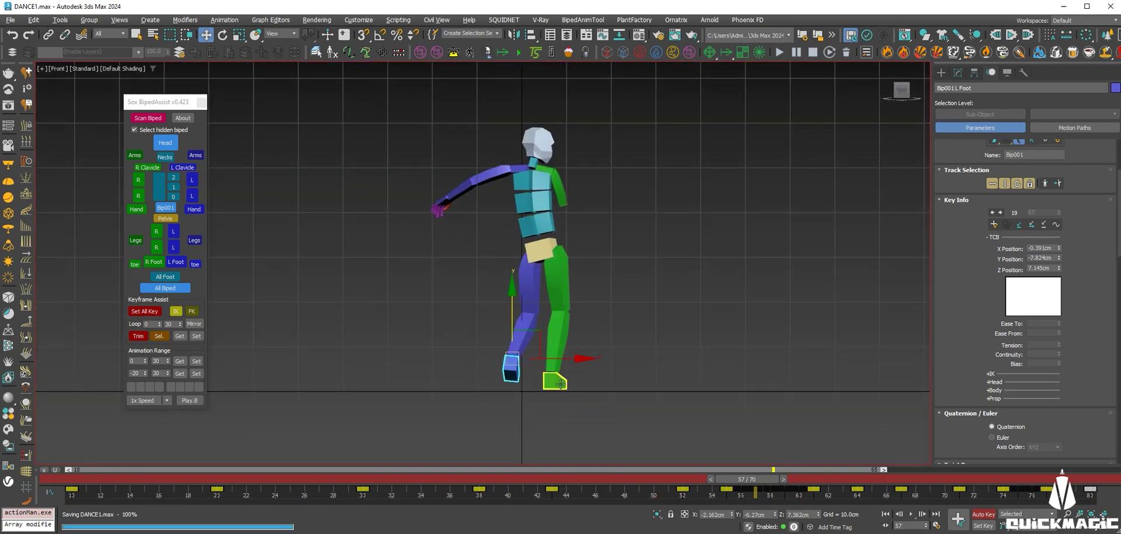
pyautogui.click(559, 383)
pyautogui.scroll(3, 577, 396)
pyautogui.moveTo(747, 478)
pyautogui.mouseDown()
pyautogui.moveTo(146, 478)
pyautogui.moveTo(324, 514)
pyautogui.moveTo(304, 518)
pyautogui.moveTo(396, 518)
pyautogui.moveTo(334, 517)
pyautogui.mouseUp()
pyautogui.moveTo(316, 479); pyautogui.dragTo(343, 478)
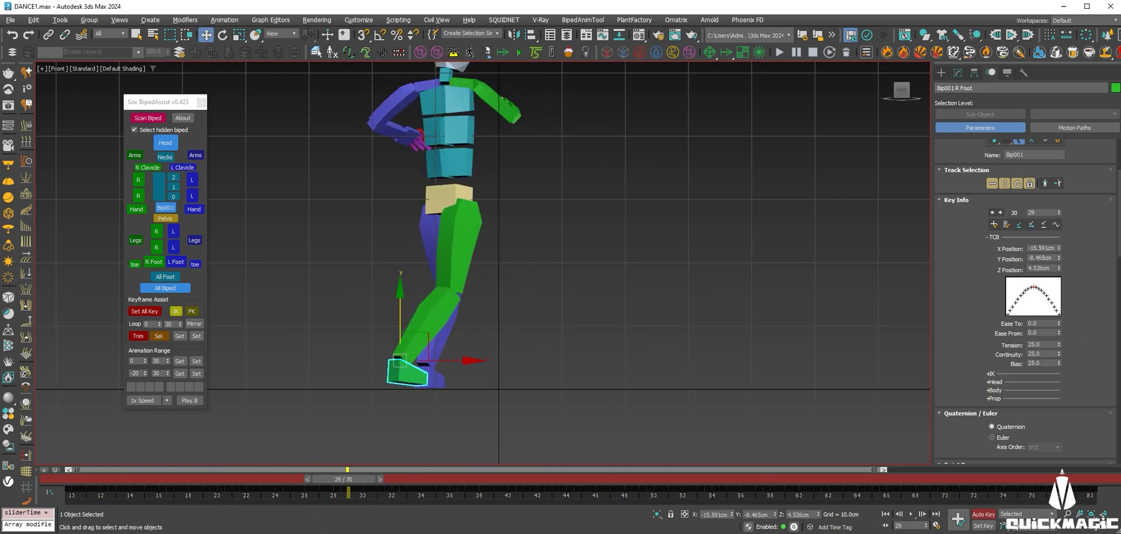
# Lower the right foot onto the ground and rotate it across frames 25 to 33
pyautogui.scroll(2, 387, 348)
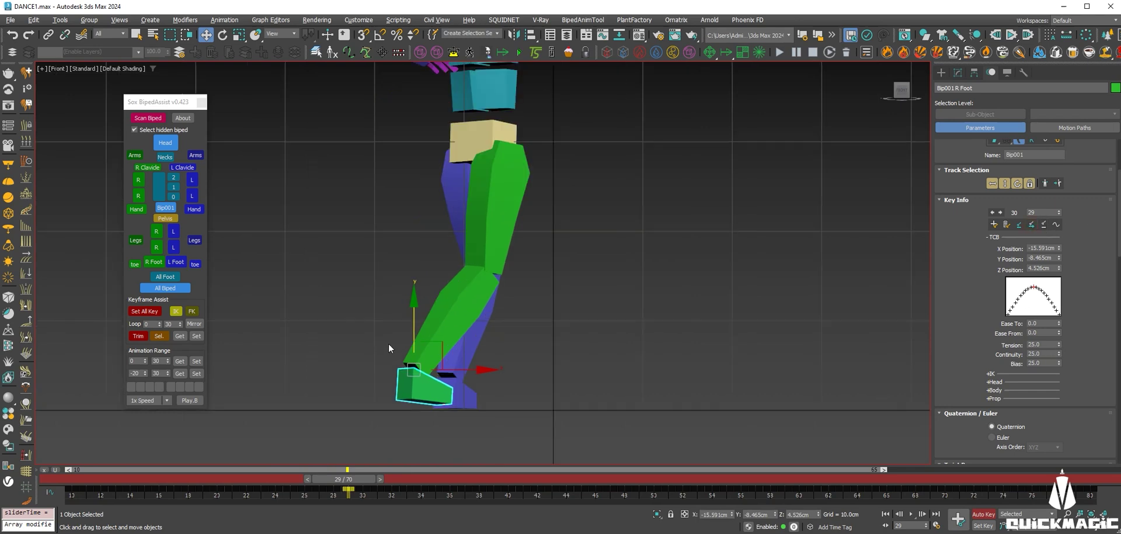
pyautogui.moveTo(412, 327); pyautogui.dragTo(416, 331)
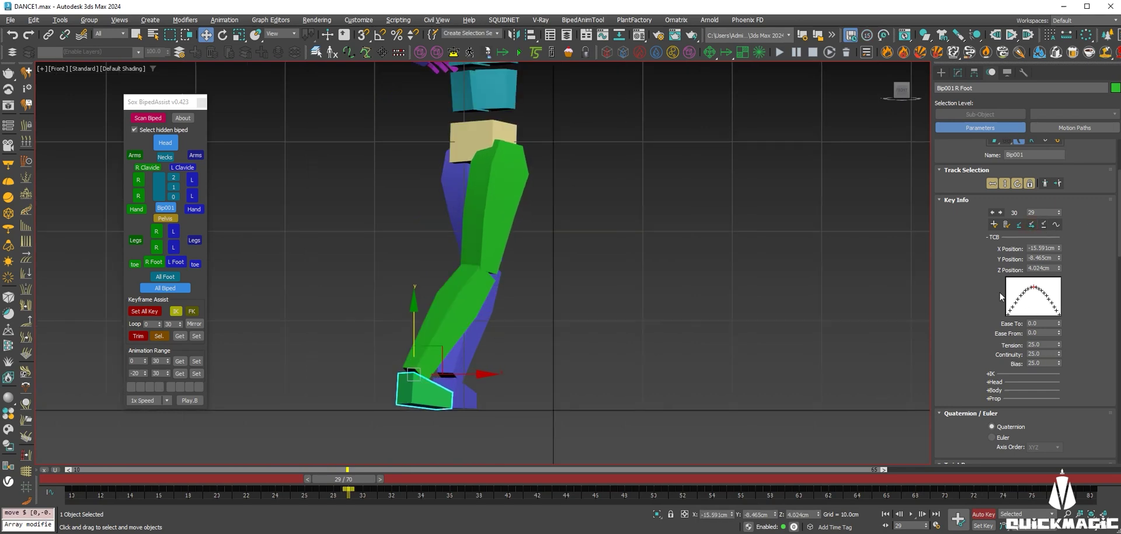
pyautogui.press('e')
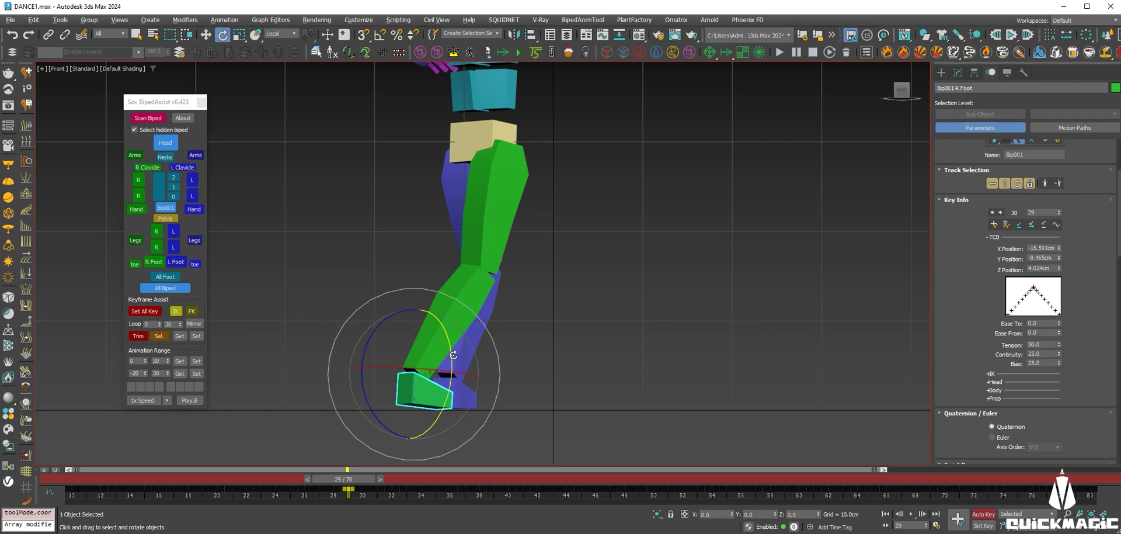
pyautogui.press(',')
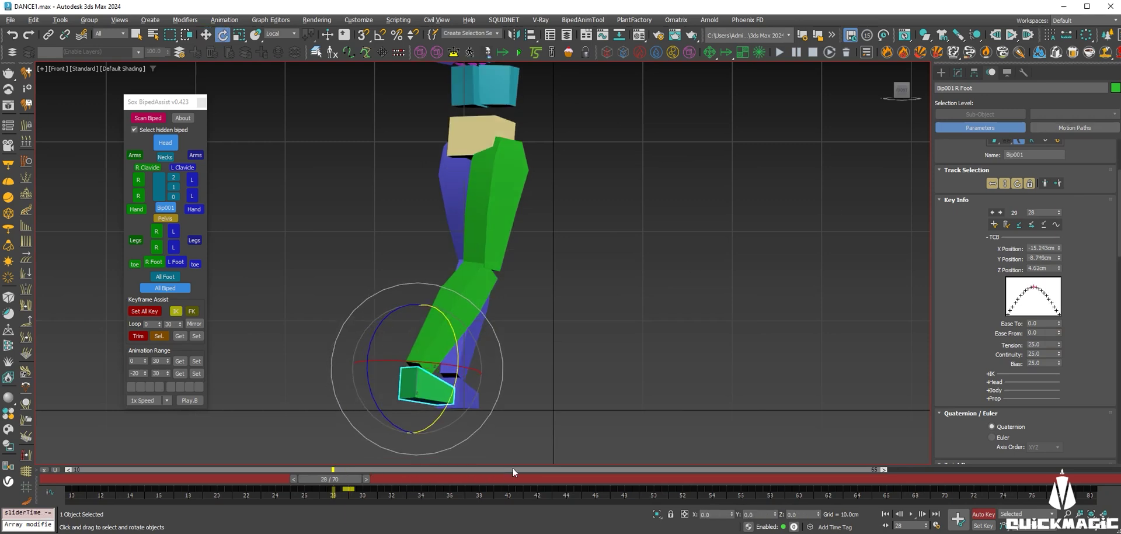
pyautogui.press(',')
pyautogui.press(',')
pyautogui.press(',')
pyautogui.press('.')
pyautogui.press('.')
pyautogui.press('.')
pyautogui.moveTo(346, 481)
pyautogui.mouseDown()
pyautogui.moveTo(408, 506)
pyautogui.moveTo(349, 504)
pyautogui.moveTo(397, 482)
pyautogui.moveTo(431, 495)
pyautogui.mouseUp()
pyautogui.press('e')
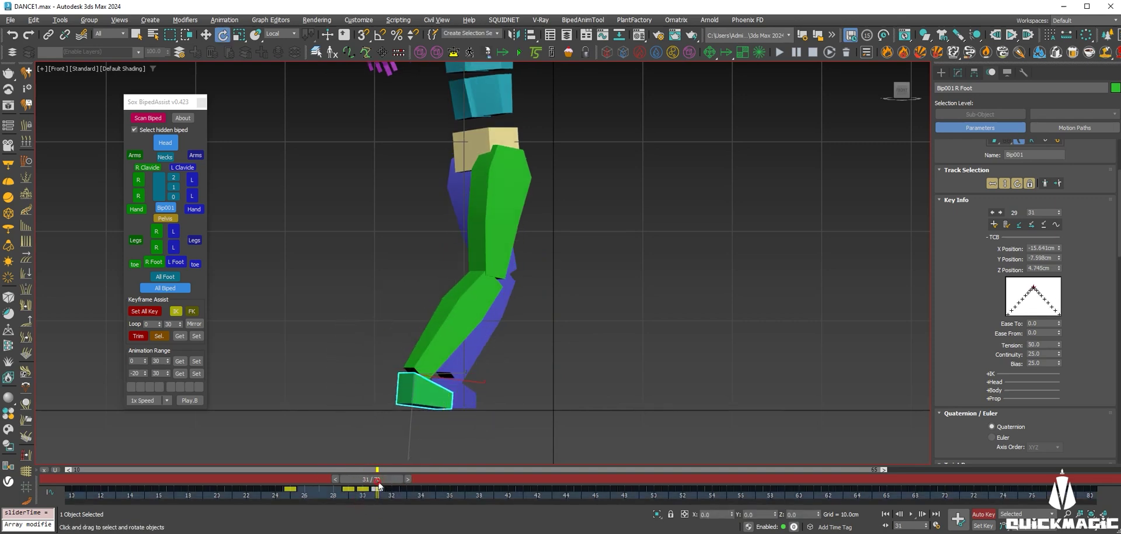
# Rotate the right foot flat through frame 47, then inspect frames 42 to 51
pyautogui.press('e')
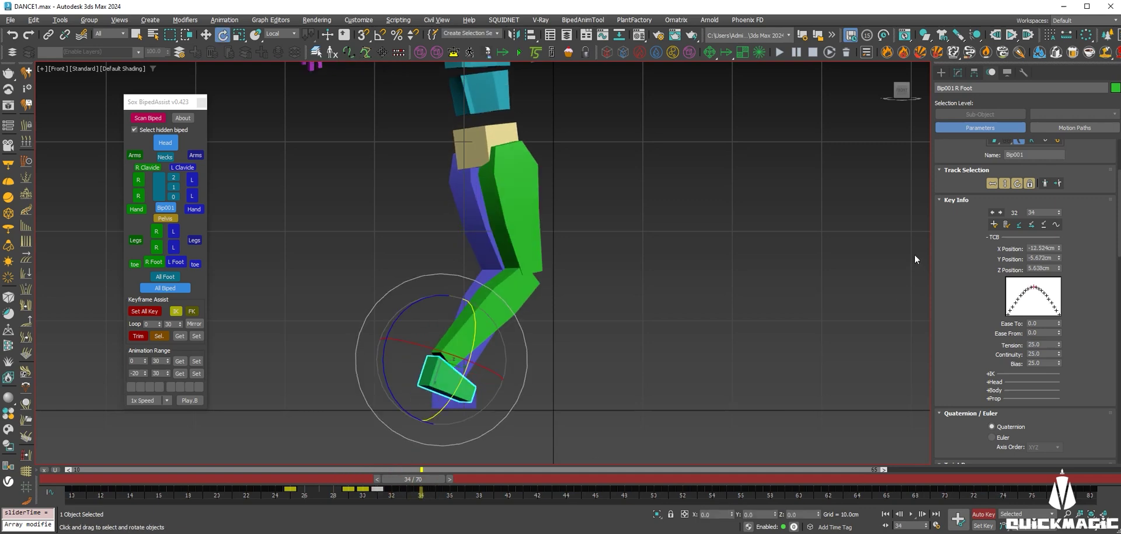
pyautogui.moveTo(431, 479)
pyautogui.mouseDown()
pyautogui.moveTo(405, 480)
pyautogui.moveTo(618, 524)
pyautogui.mouseUp()
pyautogui.press('e')
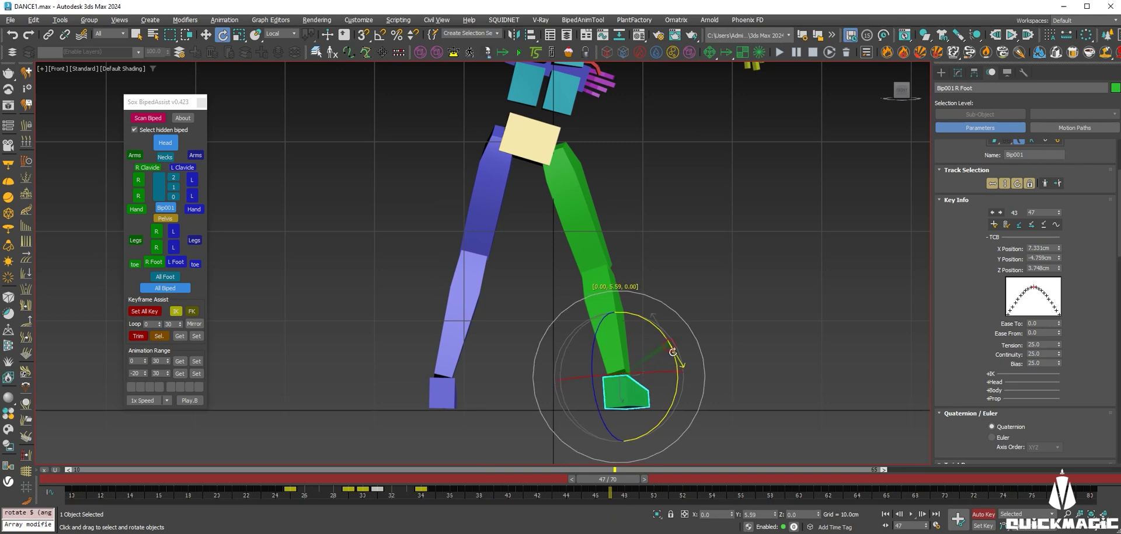
pyautogui.press('w')
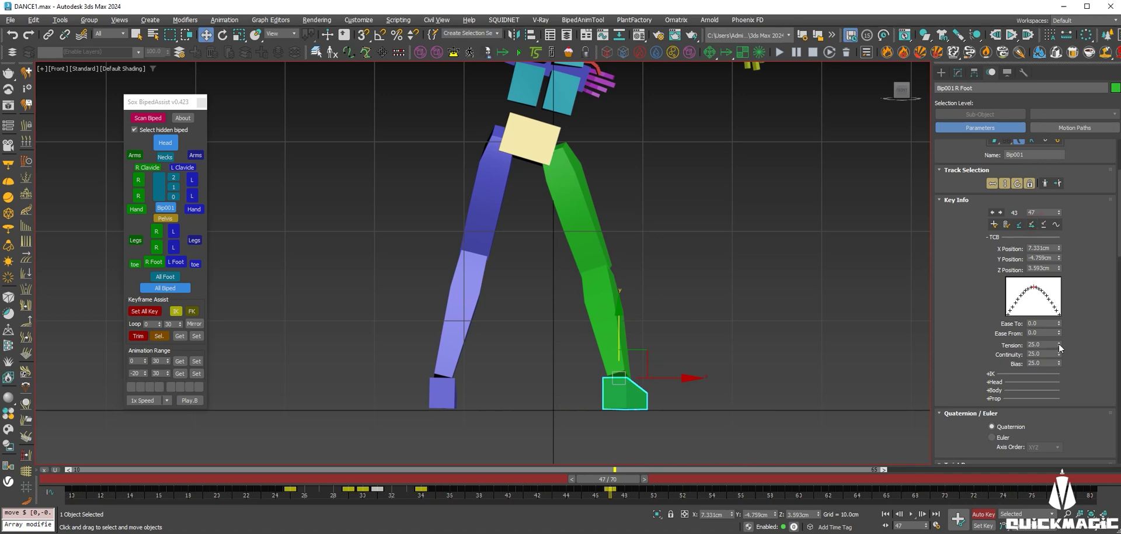
pyautogui.press(',')
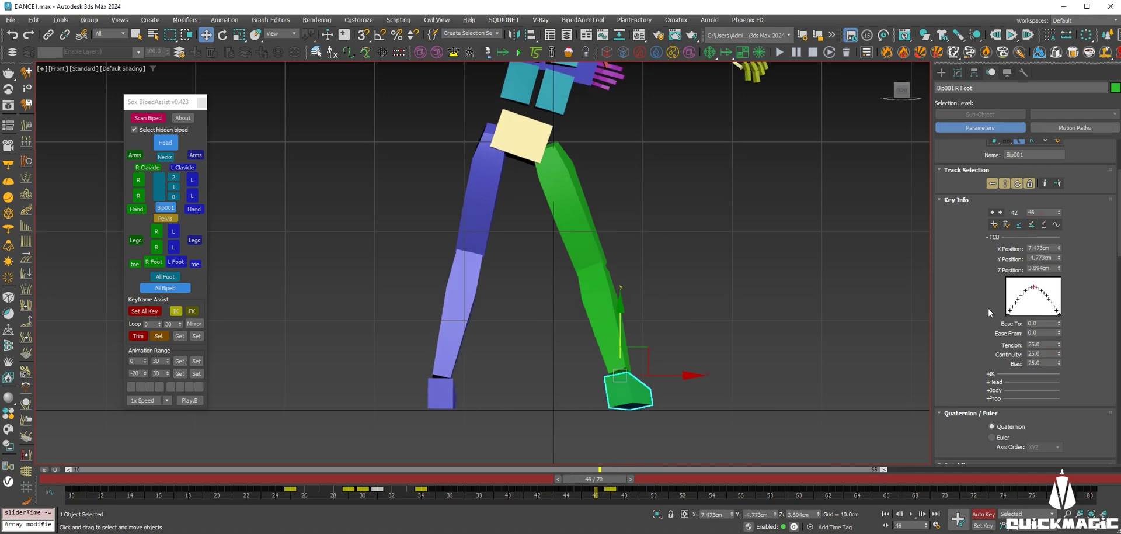
pyautogui.press(',')
pyautogui.press(',')
pyautogui.press(',')
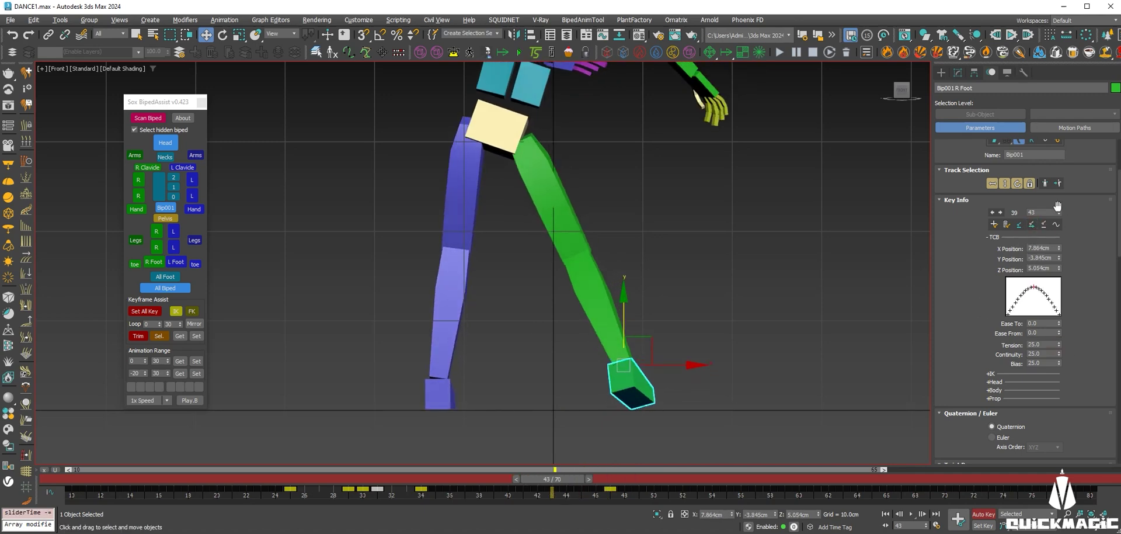
pyautogui.press('.')
pyautogui.press('.')
pyautogui.press('.')
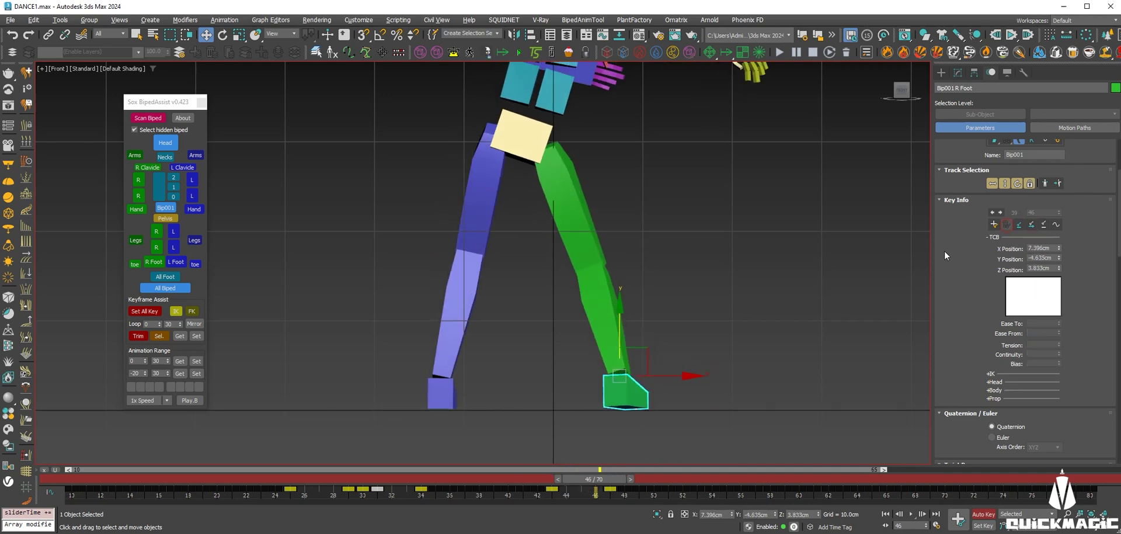
pyautogui.press(',')
pyautogui.press(',')
pyautogui.press(',')
pyautogui.press(',')
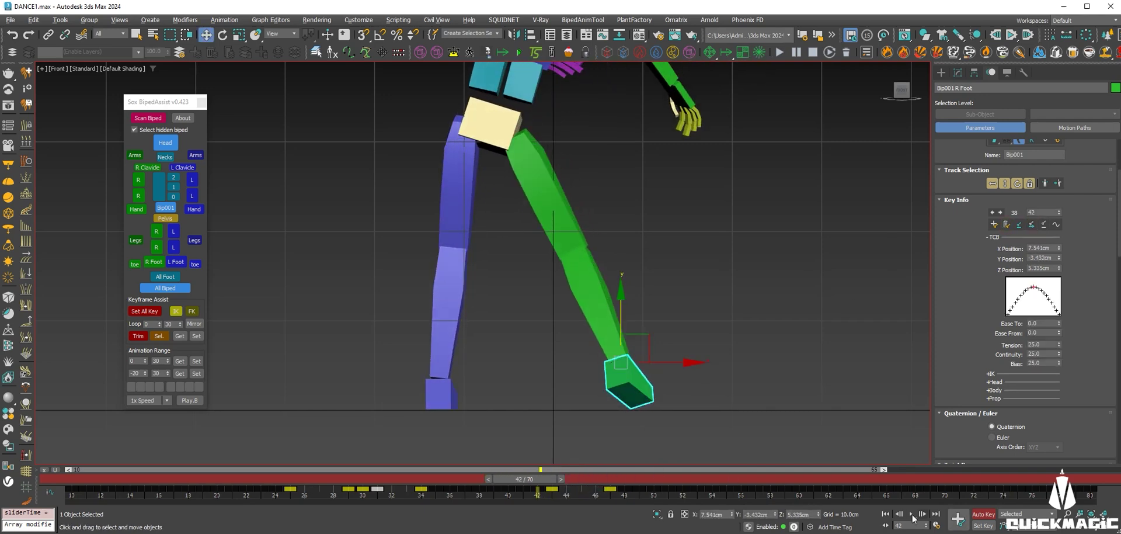
pyautogui.moveTo(540, 479)
pyautogui.mouseDown()
pyautogui.moveTo(654, 479)
pyautogui.moveTo(903, 514)
pyautogui.moveTo(722, 478)
pyautogui.moveTo(936, 501)
pyautogui.moveTo(622, 491)
pyautogui.mouseUp()
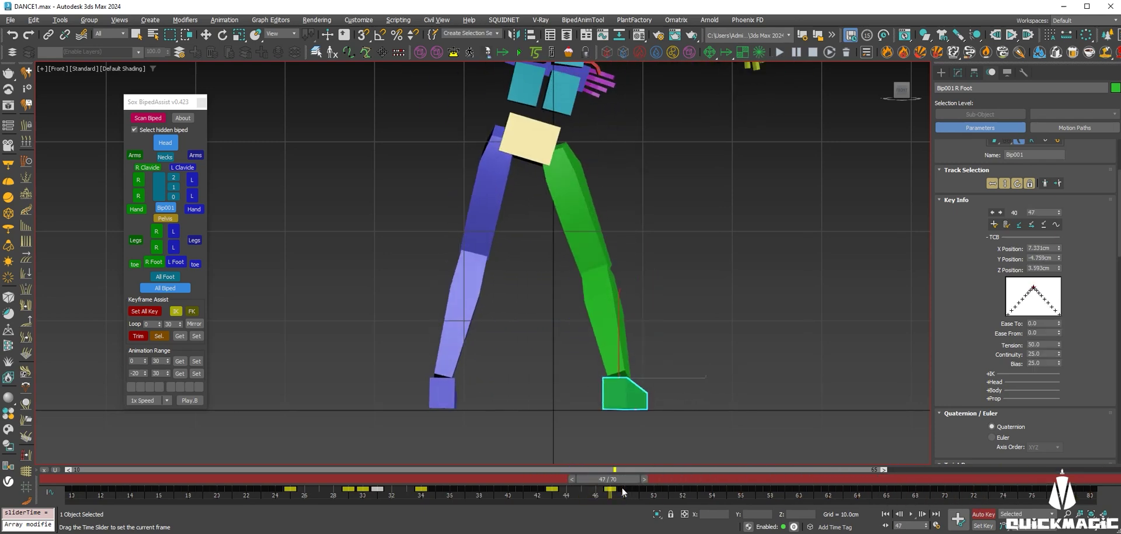
# Restore the four viewports and orbit Perspective to see the biped's side at frame 59
pyautogui.hotkey('alt', 'w')
pyautogui.moveTo(846, 369)
pyautogui.keyDown('alt'); pyautogui.mouseDown(button='middle')
pyautogui.moveTo(770, 359)
pyautogui.moveTo(713, 387)
pyautogui.moveTo(650, 384)
pyautogui.moveTo(688, 401)
pyautogui.mouseUp(button='middle'); pyautogui.keyUp('alt')
pyautogui.moveTo(610, 492)
pyautogui.mouseDown()
pyautogui.moveTo(796, 492)
pyautogui.moveTo(625, 492)
pyautogui.mouseUp()
# Scrub through frames 47 to 80 and key the right foot at frame 65
pyautogui.press('w')
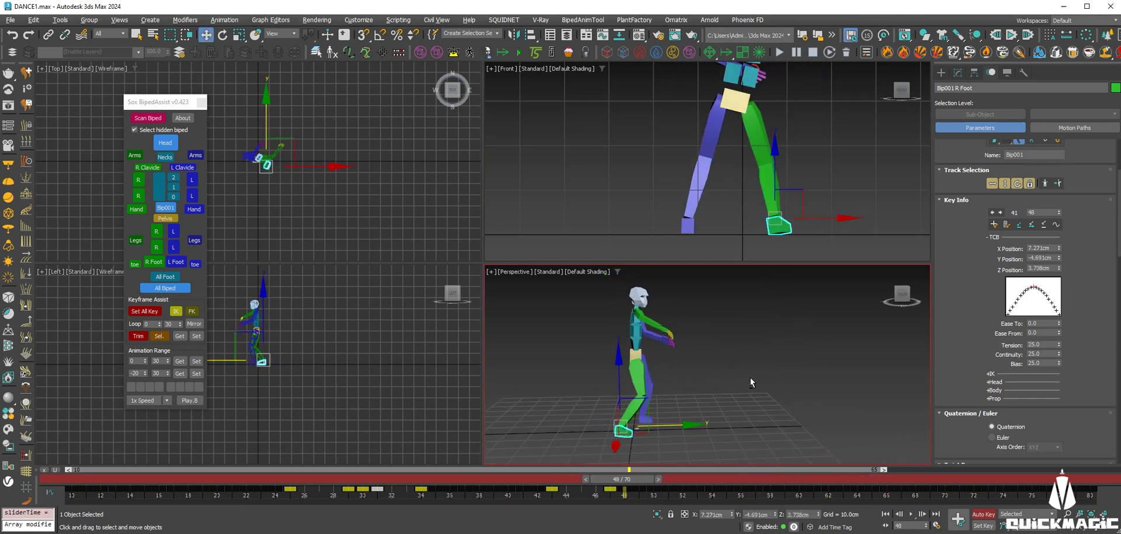
pyautogui.keyDown('alt'); pyautogui.moveTo(750, 378); pyautogui.dragTo(779, 377, button='middle'); pyautogui.keyUp('alt')
pyautogui.moveTo(636, 478)
pyautogui.mouseDown()
pyautogui.moveTo(649, 500)
pyautogui.moveTo(1069, 479)
pyautogui.moveTo(816, 478)
pyautogui.moveTo(537, 503)
pyautogui.moveTo(1072, 485)
pyautogui.mouseUp()
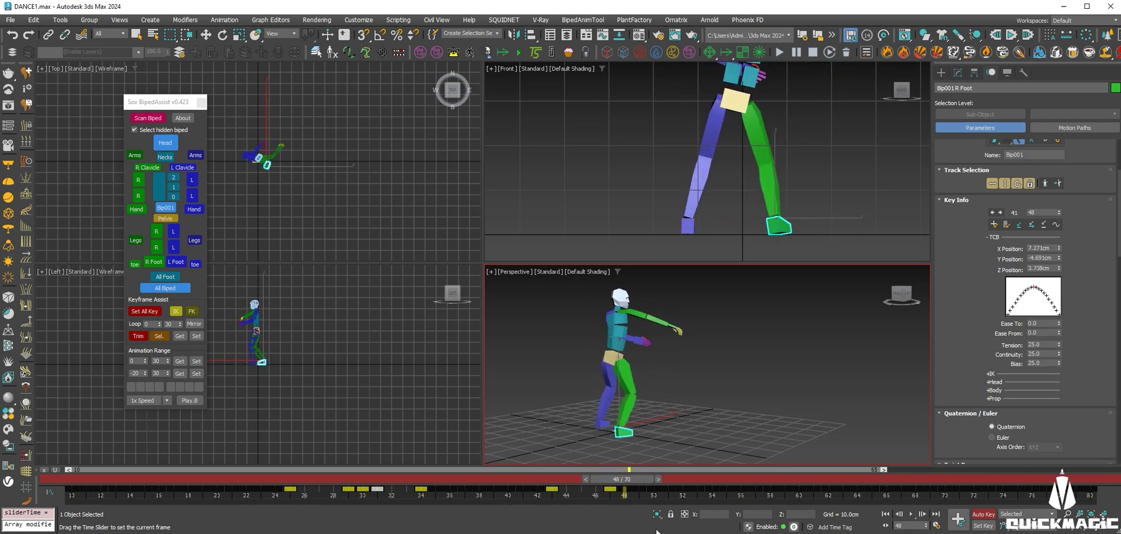
pyautogui.press('.')
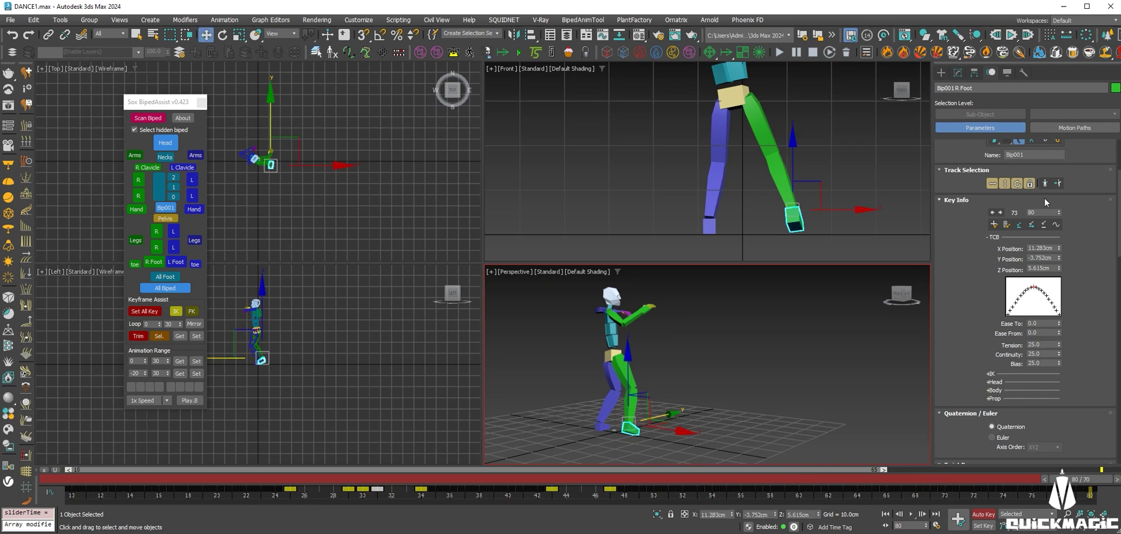
pyautogui.moveTo(1081, 482)
pyautogui.mouseDown()
pyautogui.moveTo(747, 479)
pyautogui.moveTo(830, 482)
pyautogui.moveTo(872, 513)
pyautogui.mouseUp()
pyautogui.press('w')
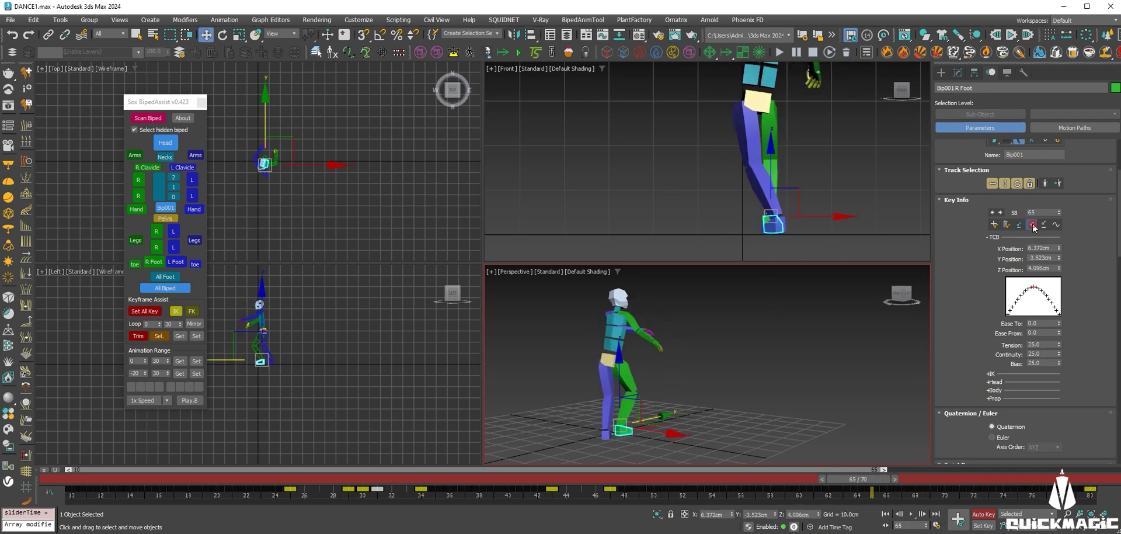
pyautogui.click(1032, 225)
# Delete the right-foot key at frame 48 and select the keys near frame 80
pyautogui.moveTo(887, 469); pyautogui.dragTo(629, 469)
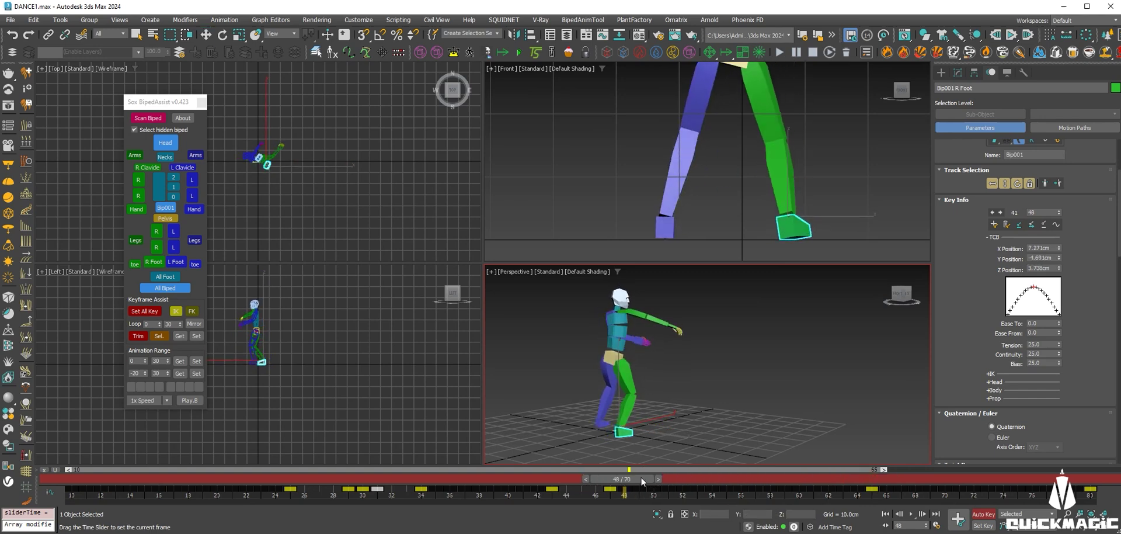
pyautogui.click(623, 489)
pyautogui.press('Delete')
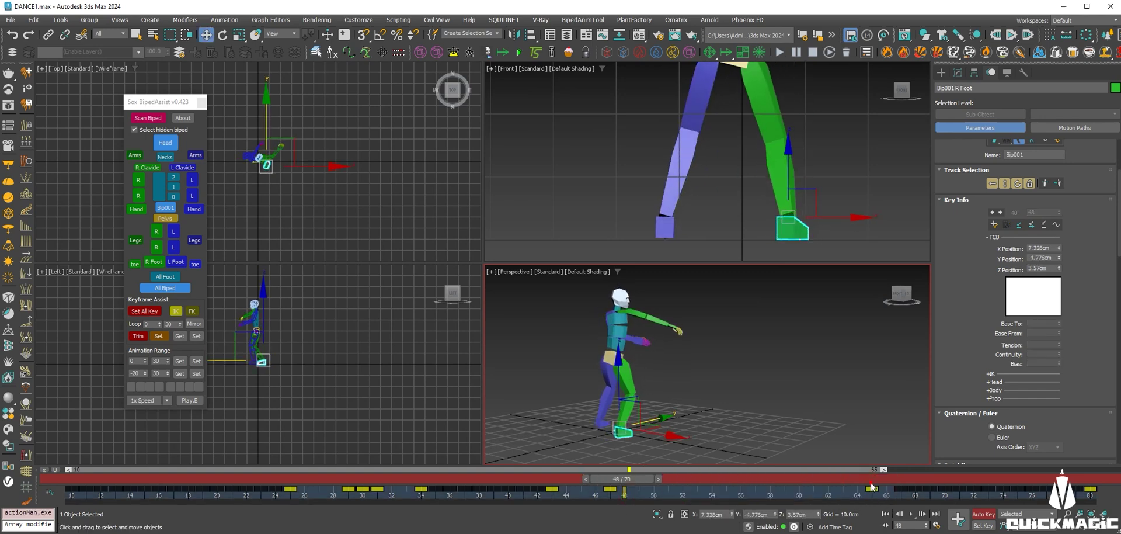
pyautogui.press('End')
pyautogui.moveTo(891, 497); pyautogui.dragTo(1067, 512)
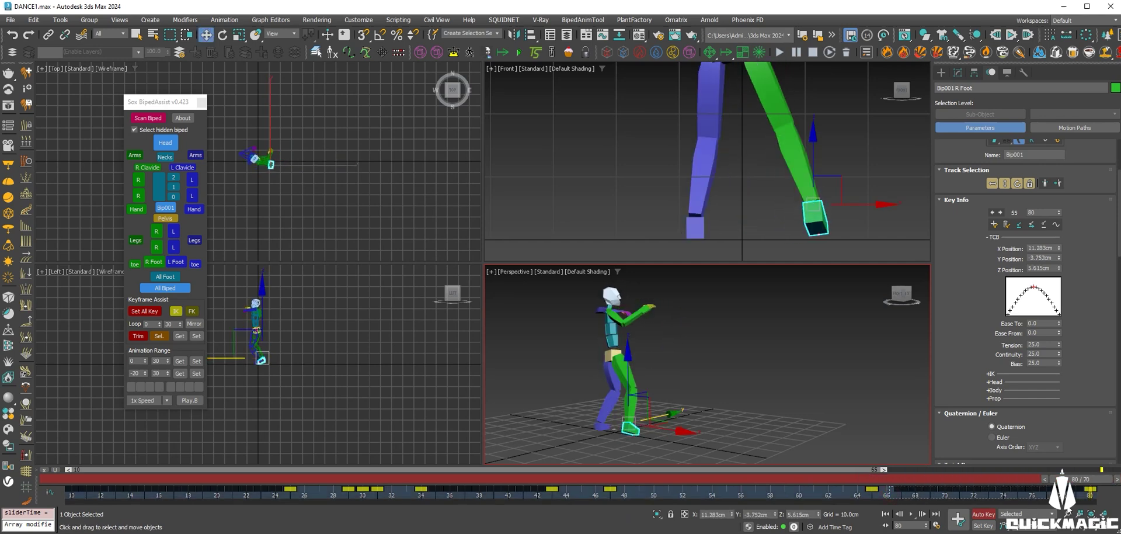
# Return to the frame-47 key and maximize the Front view zoomed on the right foot
pyautogui.moveTo(1073, 479)
pyautogui.mouseDown()
pyautogui.moveTo(463, 461)
pyautogui.moveTo(855, 478)
pyautogui.moveTo(592, 468)
pyautogui.moveTo(614, 469)
pyautogui.mouseUp()
pyautogui.press('w')
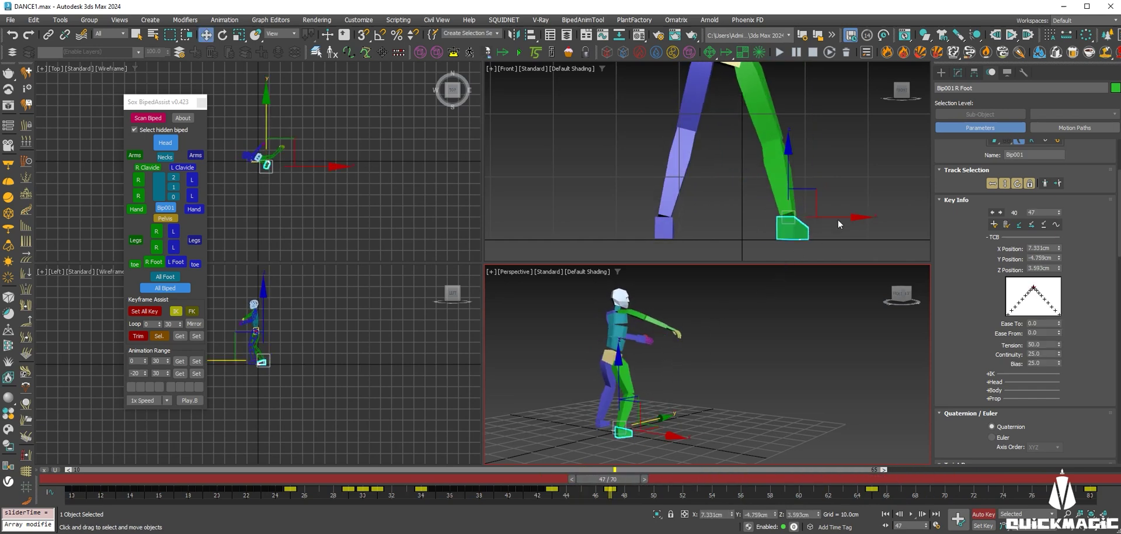
pyautogui.scroll(2, 839, 224)
pyautogui.hotkey('alt', 'w')
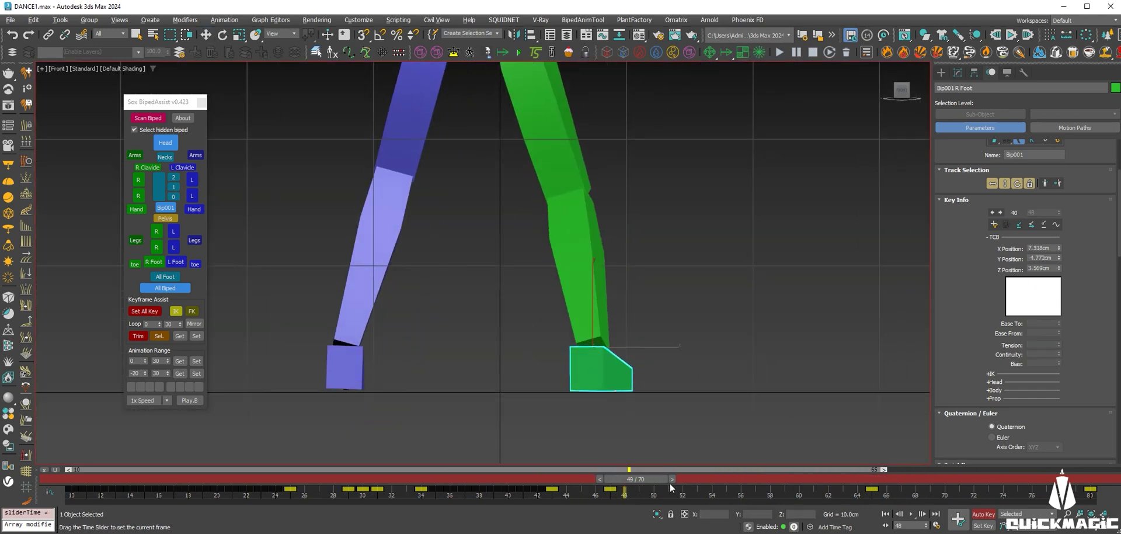
# Compare the right-foot pose at frames 47, 65 and 80
pyautogui.moveTo(611, 479); pyautogui.dragTo(857, 479)
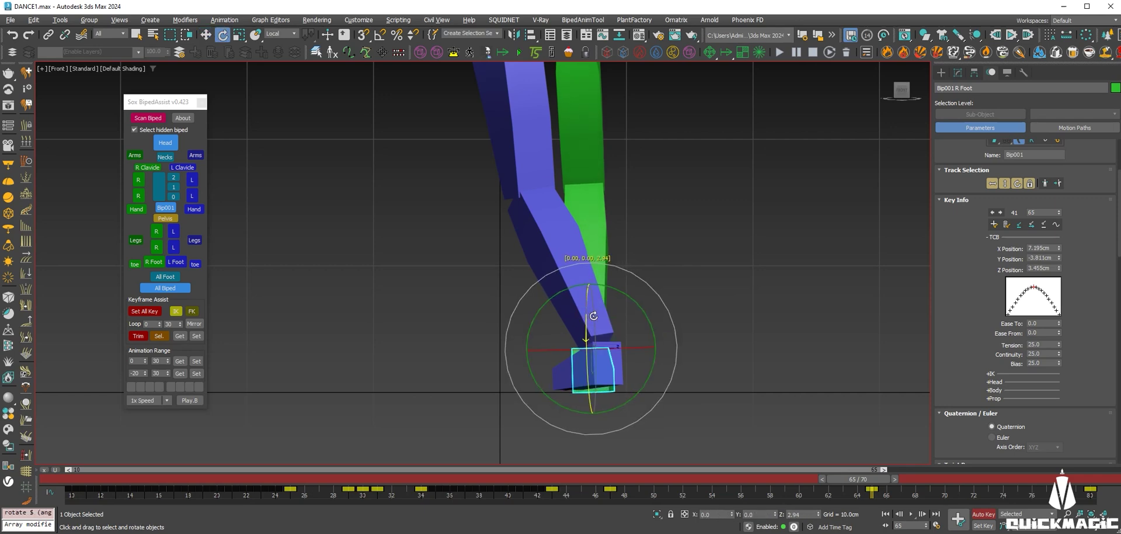
pyautogui.press('w')
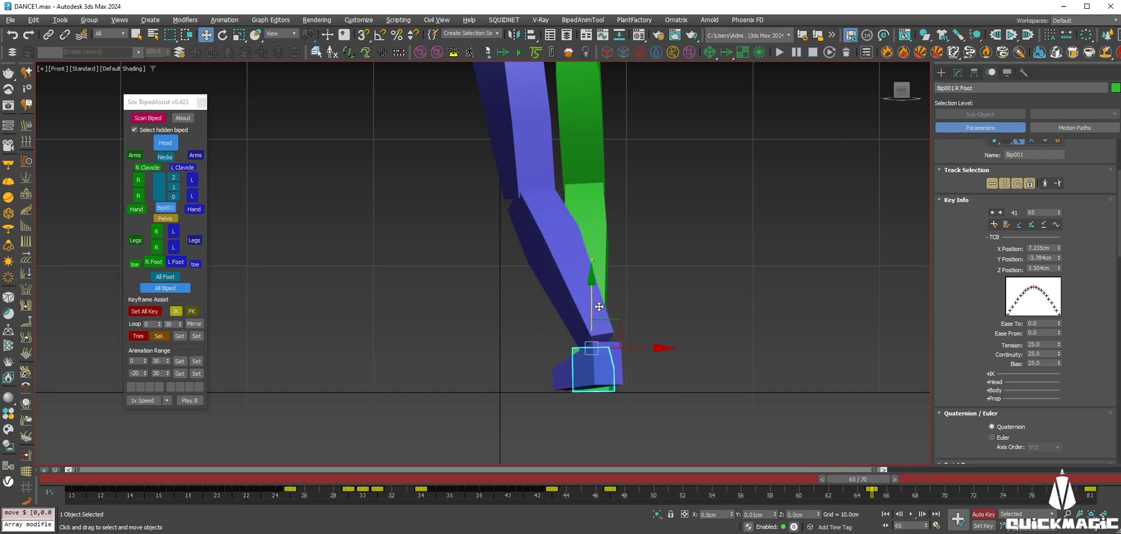
pyautogui.moveTo(881, 464)
pyautogui.mouseDown()
pyautogui.moveTo(612, 466)
pyautogui.moveTo(871, 495)
pyautogui.mouseUp()
pyautogui.moveTo(882, 465); pyautogui.dragTo(622, 467)
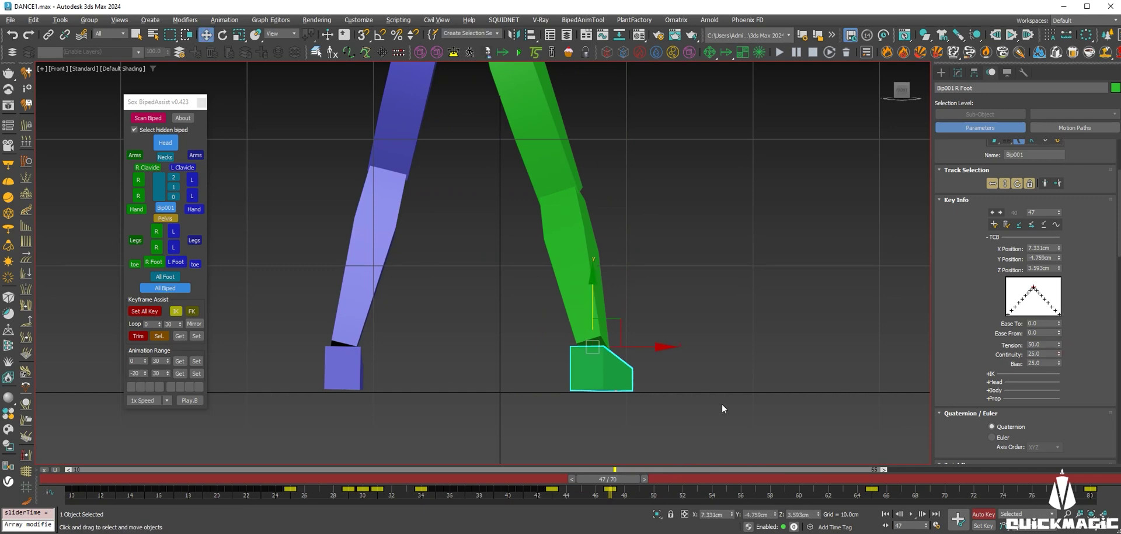
pyautogui.moveTo(609, 473); pyautogui.dragTo(1080, 478)
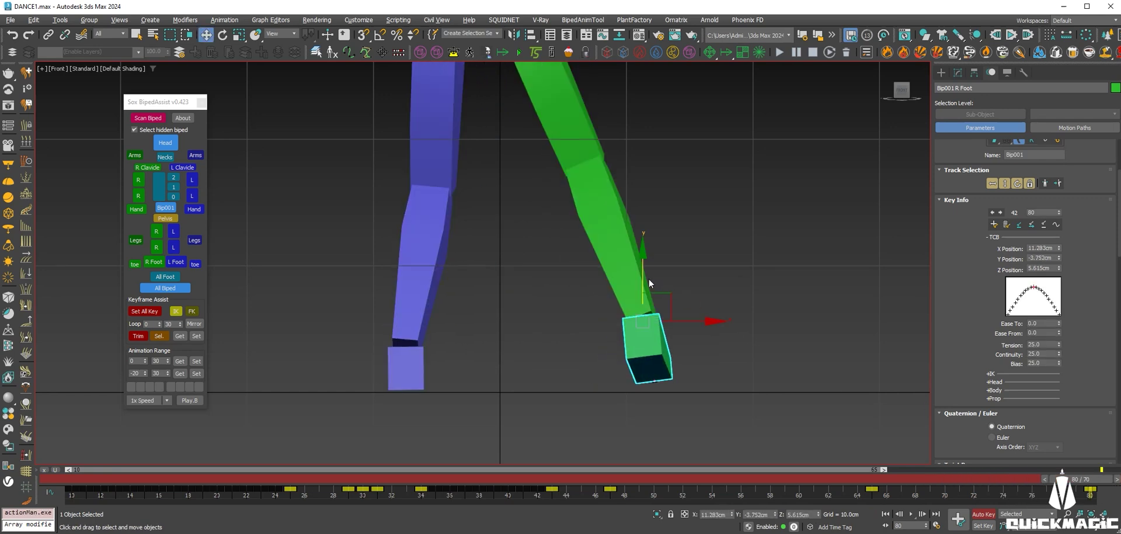
# Go to frame 74 and play from frame 64 to check the legs
pyautogui.click(1011, 476)
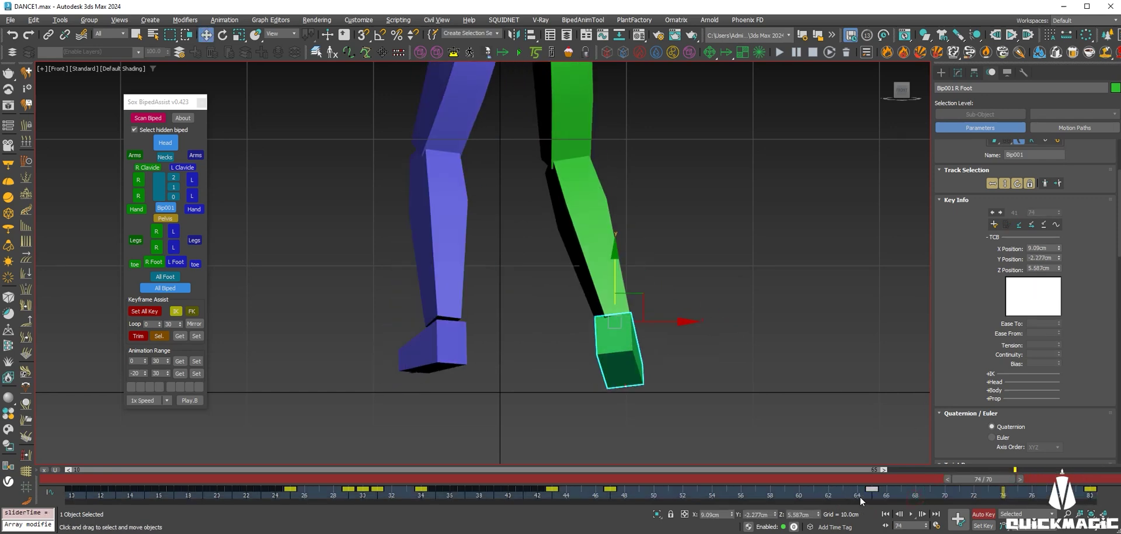
pyautogui.moveTo(984, 479); pyautogui.dragTo(844, 479)
pyautogui.press('/')
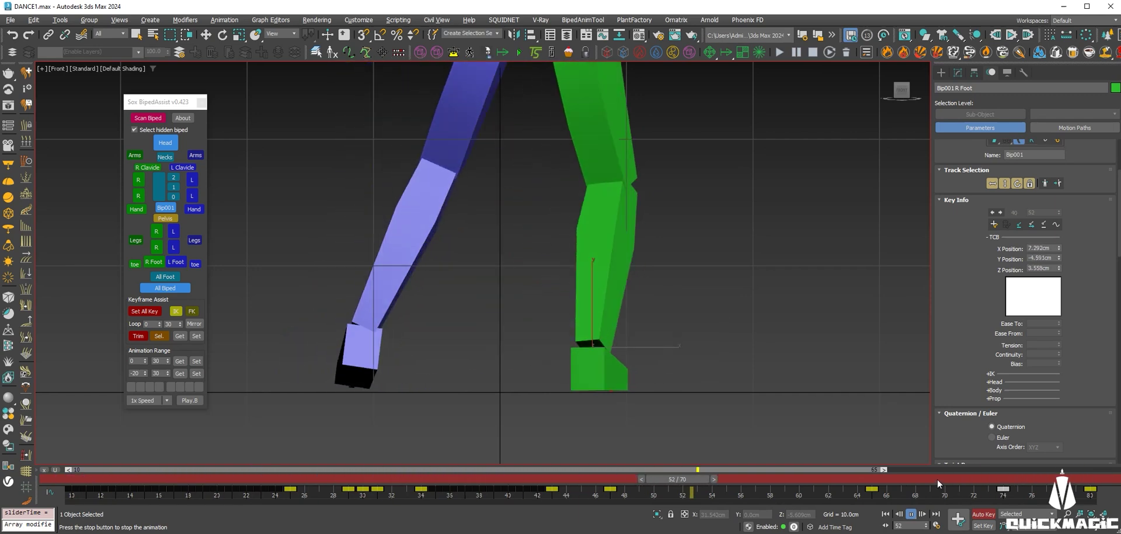
pyautogui.moveTo(969, 476); pyautogui.dragTo(1002, 485)
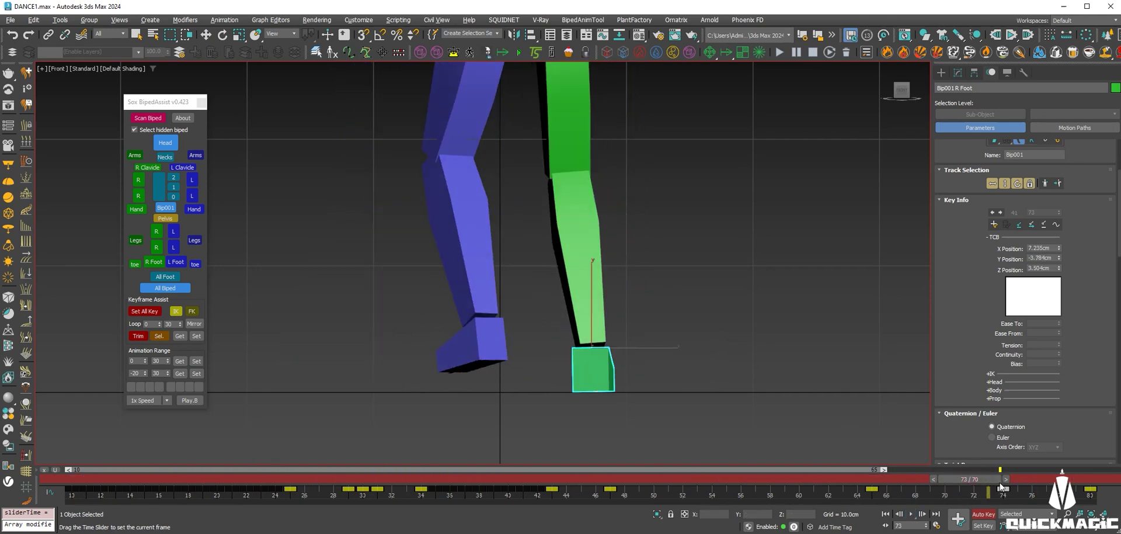
# Reselect the right foot and tilt it about 6° at frame 74
pyautogui.press('e')
pyautogui.click(579, 216)
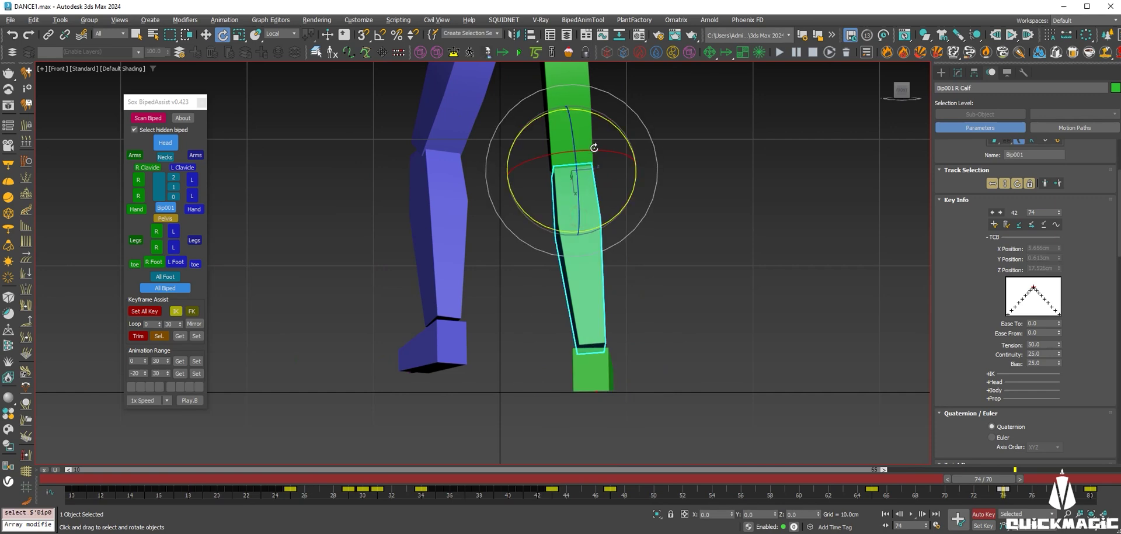
pyautogui.click(607, 353)
pyautogui.moveTo(644, 309); pyautogui.dragTo(644, 306)
# Play from frame 66 and pan so the whole figure shows to review the foot
pyautogui.moveTo(1020, 480); pyautogui.dragTo(909, 480)
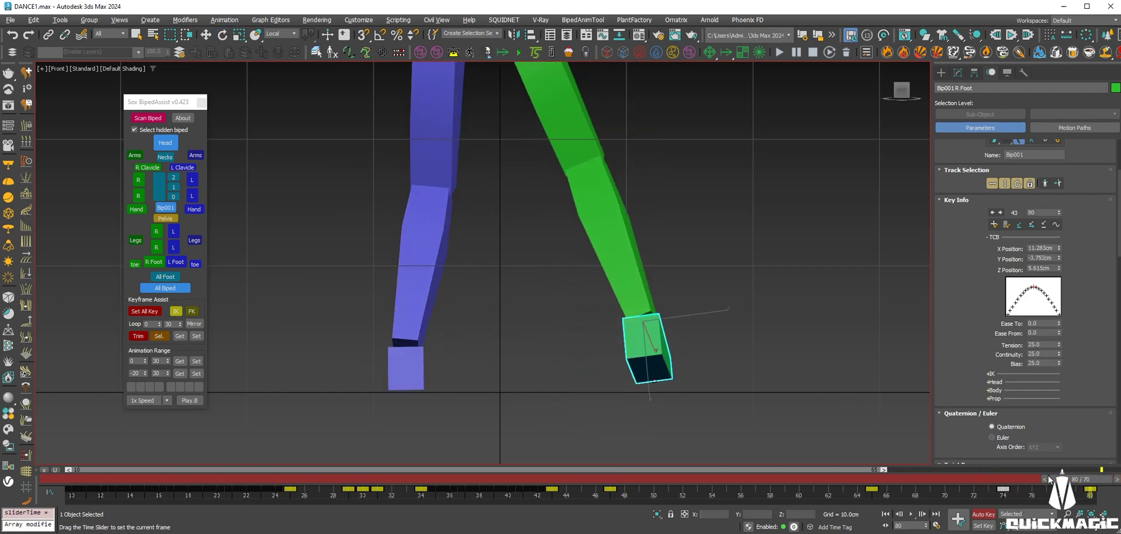
pyautogui.click(912, 513)
pyautogui.scroll(-5, 548, 303)
pyautogui.scroll(3, 706, 300)
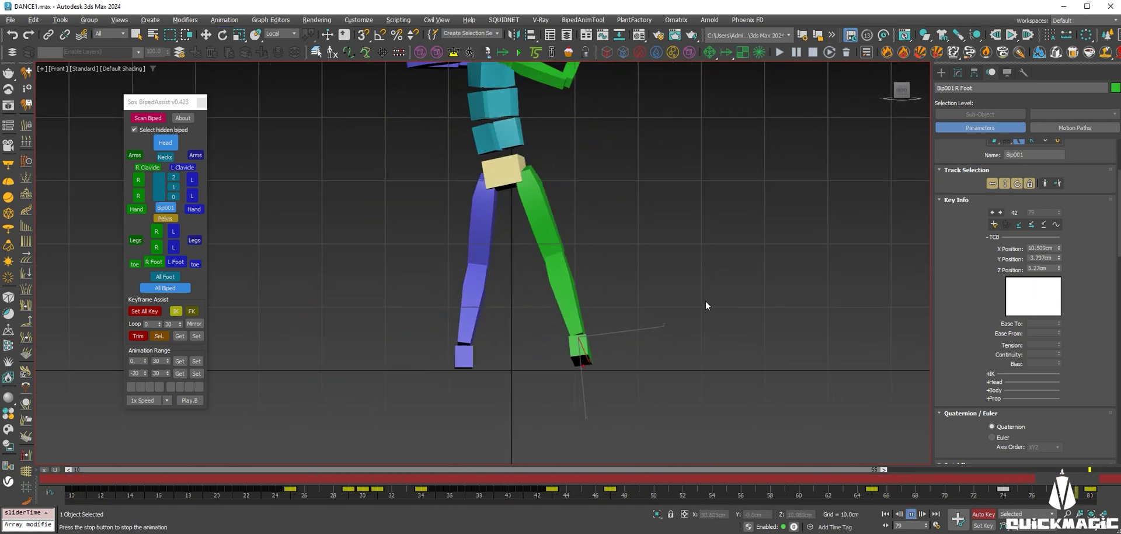
pyautogui.scroll(-2, 672, 301)
pyautogui.moveTo(672, 300); pyautogui.dragTo(656, 318, button='middle')
# Maximize Perspective, resume playback, pan the view and deselect the right foot
pyautogui.hotkey('alt', 'w')
pyautogui.hotkey('alt', 'w')
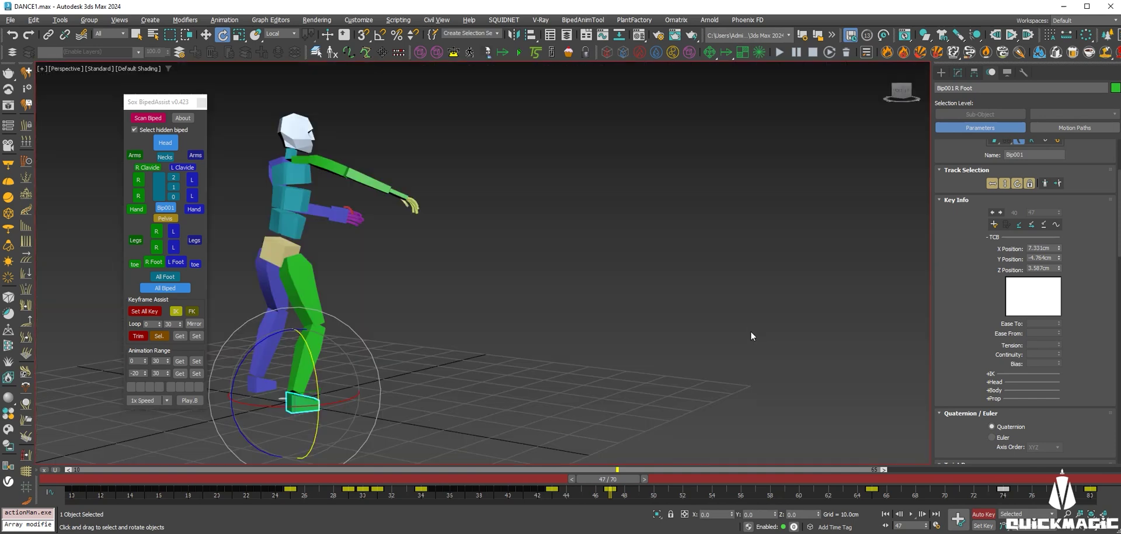
pyautogui.click(911, 514)
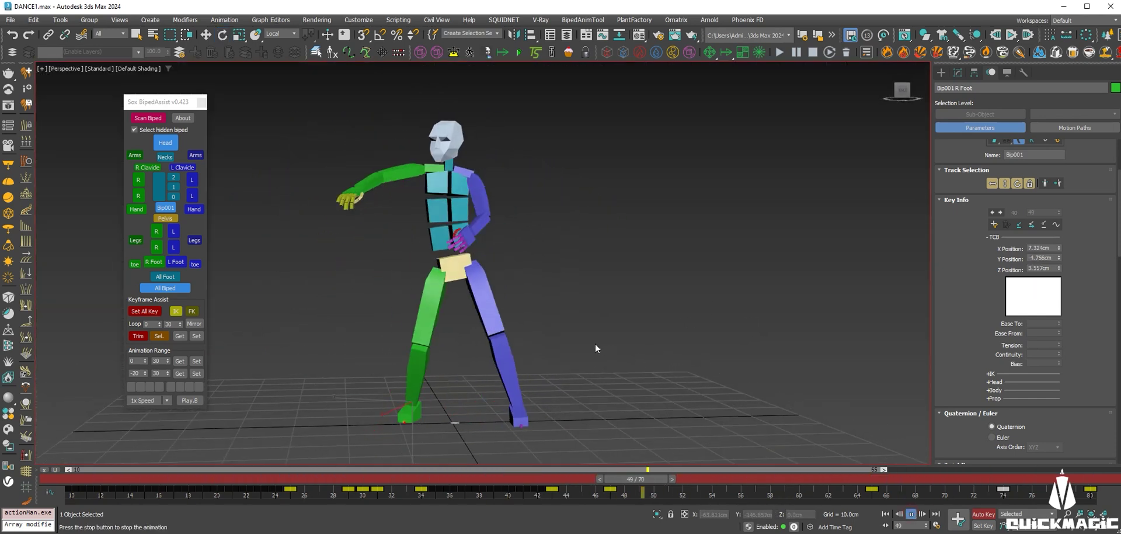
pyautogui.moveTo(555, 316)
pyautogui.mouseDown(button='middle')
pyautogui.moveTo(602, 324)
pyautogui.moveTo(496, 334)
pyautogui.mouseUp(button='middle')
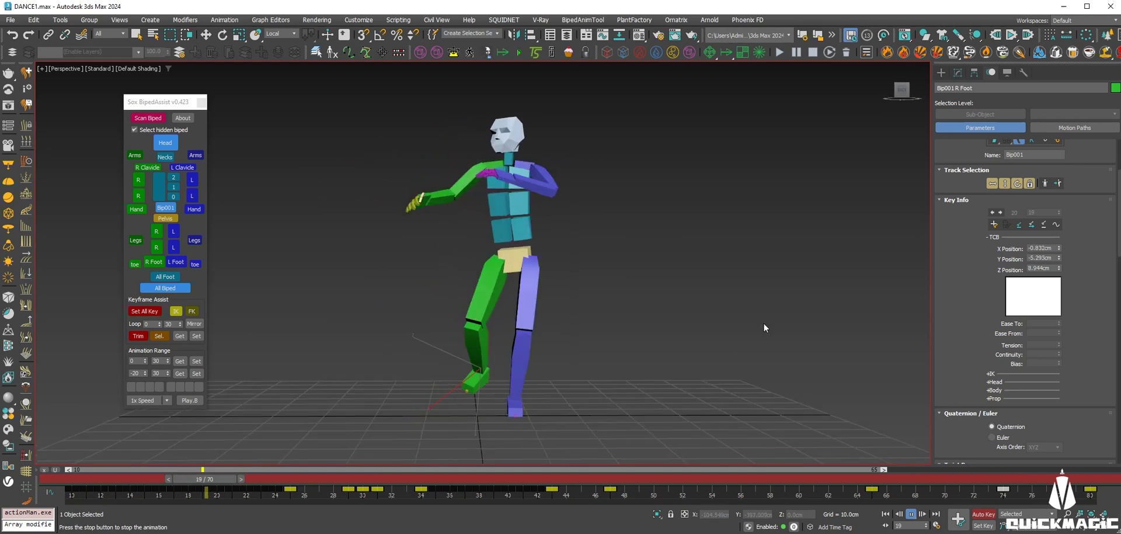
pyautogui.press('e')
pyautogui.click(720, 357)
pyautogui.moveTo(720, 357); pyautogui.dragTo(714, 374, button='middle')
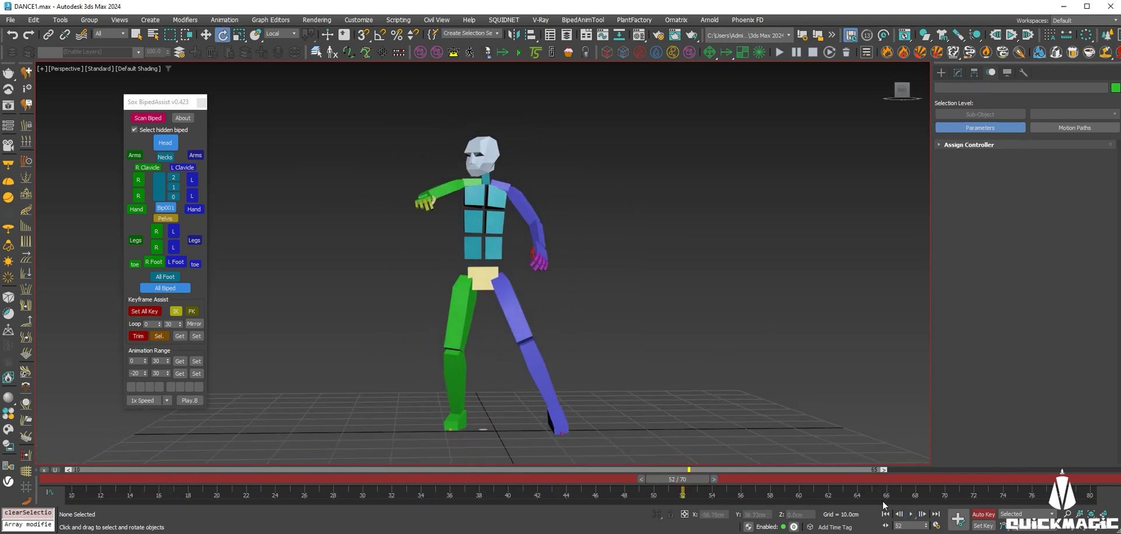
# Play the dance while orbiting from frontal to rear angles and recentring the dancer
pyautogui.click(911, 514)
pyautogui.scroll(-3, 595, 320)
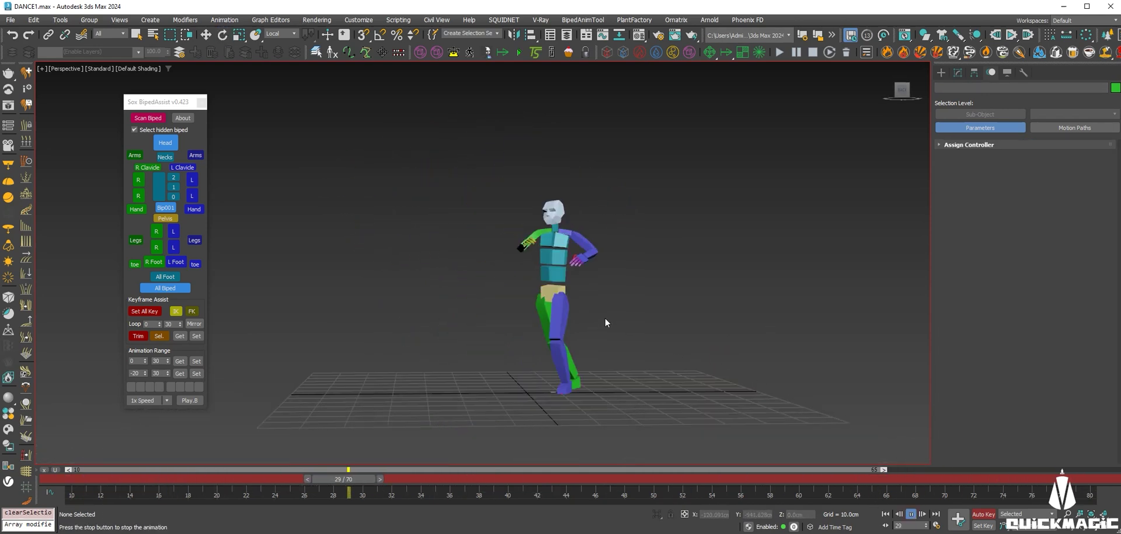
pyautogui.keyDown('alt'); pyautogui.moveTo(643, 326); pyautogui.dragTo(601, 318, button='middle'); pyautogui.keyUp('alt')
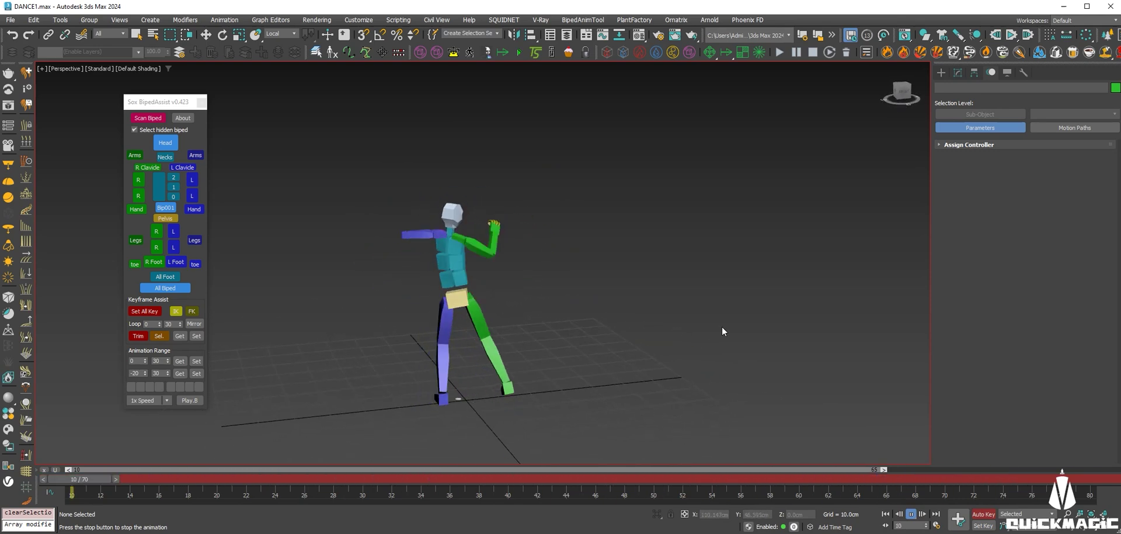
pyautogui.keyDown('alt'); pyautogui.moveTo(732, 325); pyautogui.dragTo(521, 326, button='middle'); pyautogui.keyUp('alt')
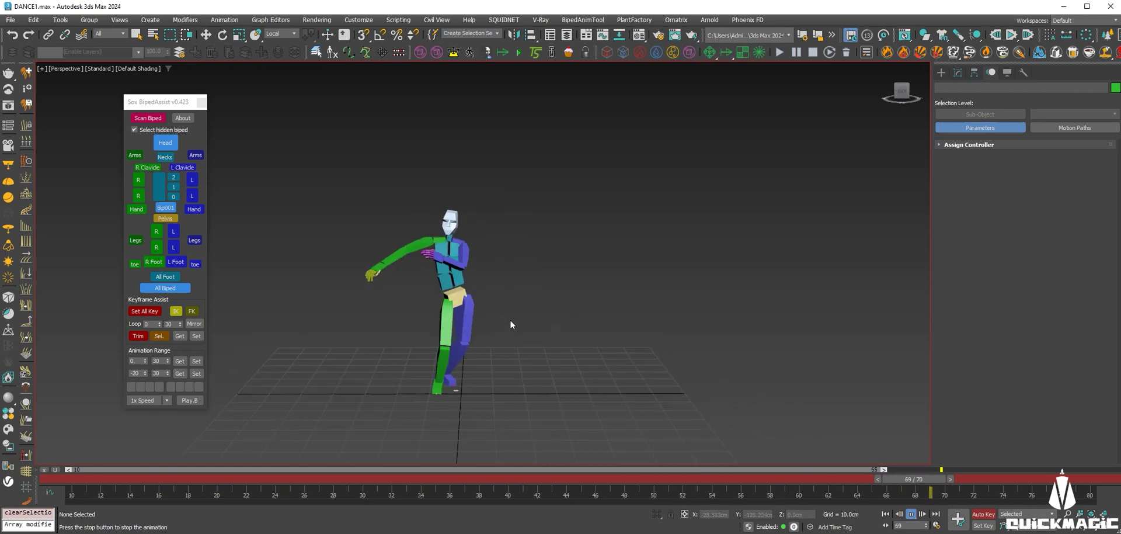
pyautogui.scroll(3, 520, 328)
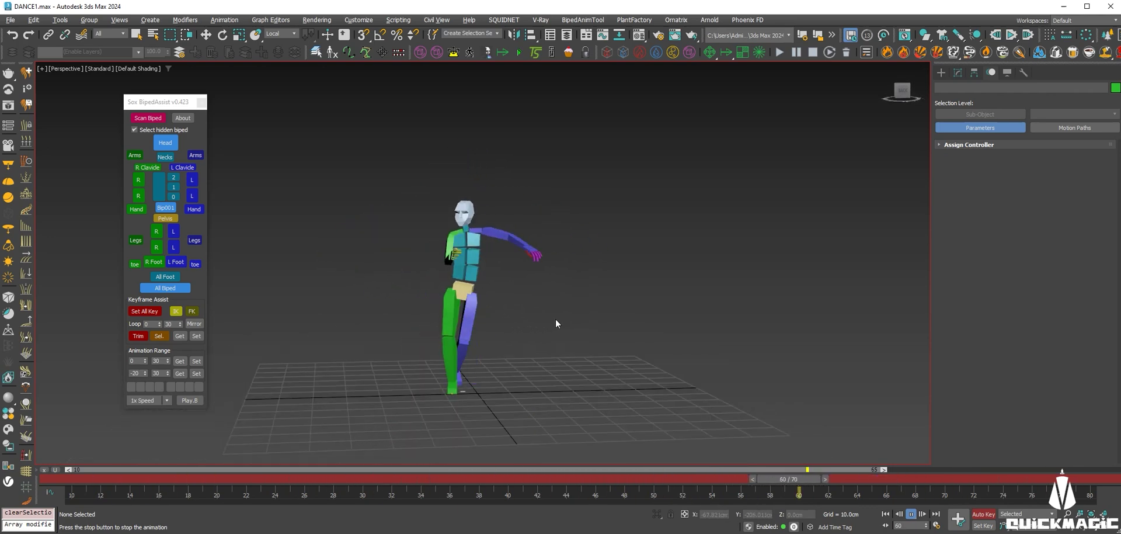
pyautogui.keyDown('alt'); pyautogui.moveTo(550, 336); pyautogui.dragTo(562, 331, button='middle'); pyautogui.keyUp('alt')
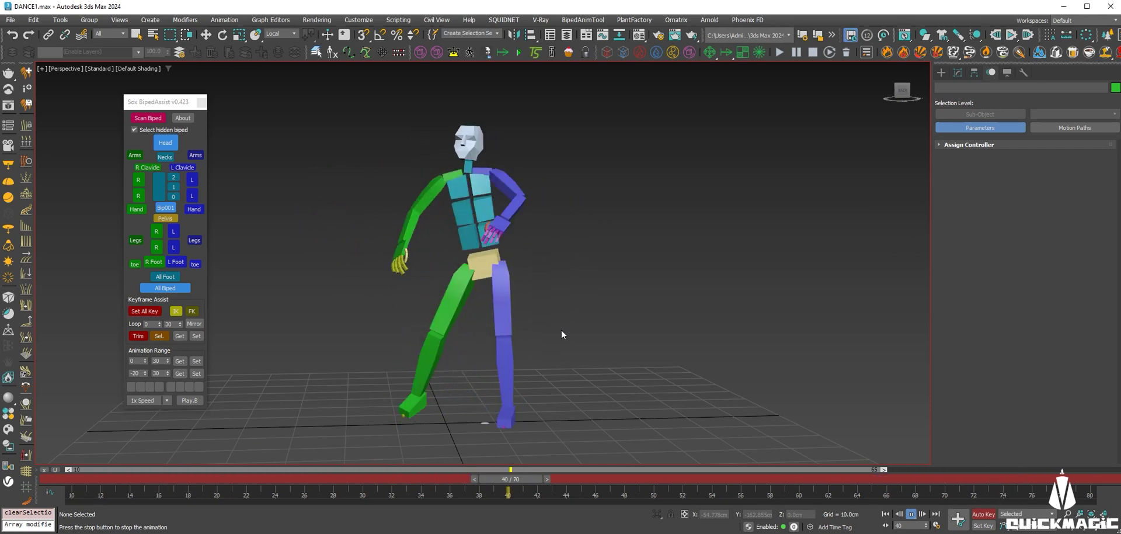
pyautogui.moveTo(615, 320)
pyautogui.keyDown('alt'); pyautogui.mouseDown(button='middle')
pyautogui.moveTo(582, 293)
pyautogui.moveTo(631, 303)
pyautogui.moveTo(608, 288)
pyautogui.mouseUp(button='middle'); pyautogui.keyUp('alt')
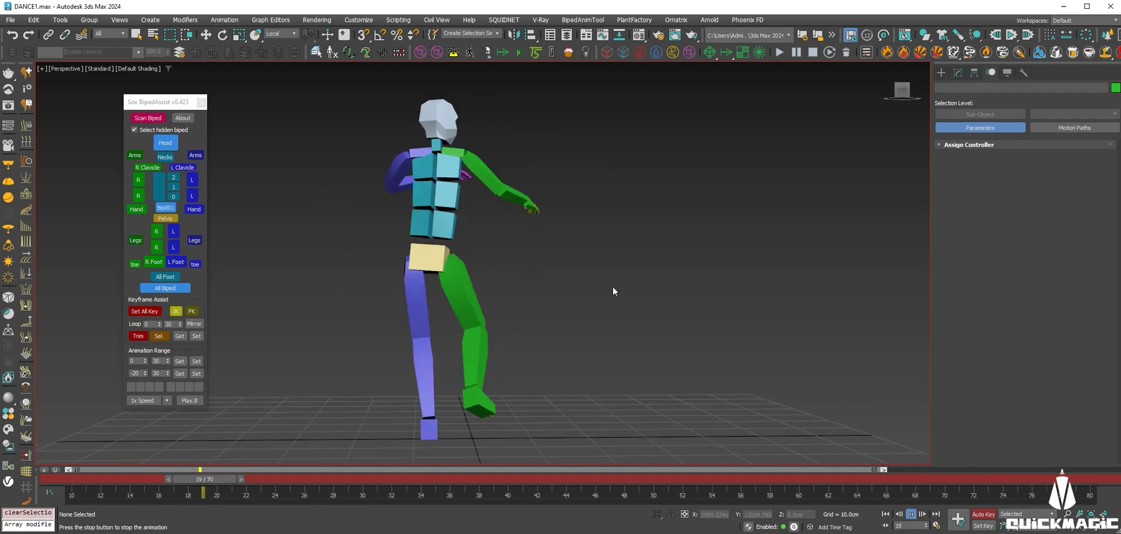
pyautogui.moveTo(542, 309)
pyautogui.keyDown('alt'); pyautogui.mouseDown(button='middle')
pyautogui.moveTo(646, 309)
pyautogui.moveTo(618, 303)
pyautogui.moveTo(628, 304)
pyautogui.mouseUp(button='middle'); pyautogui.keyUp('alt')
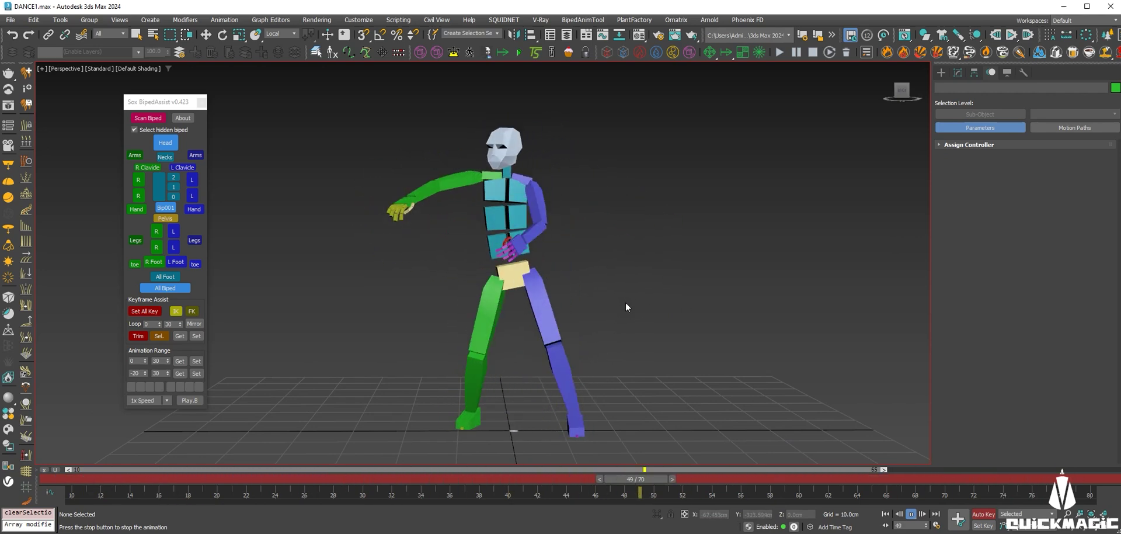
pyautogui.moveTo(622, 298); pyautogui.dragTo(597, 294, button='middle')
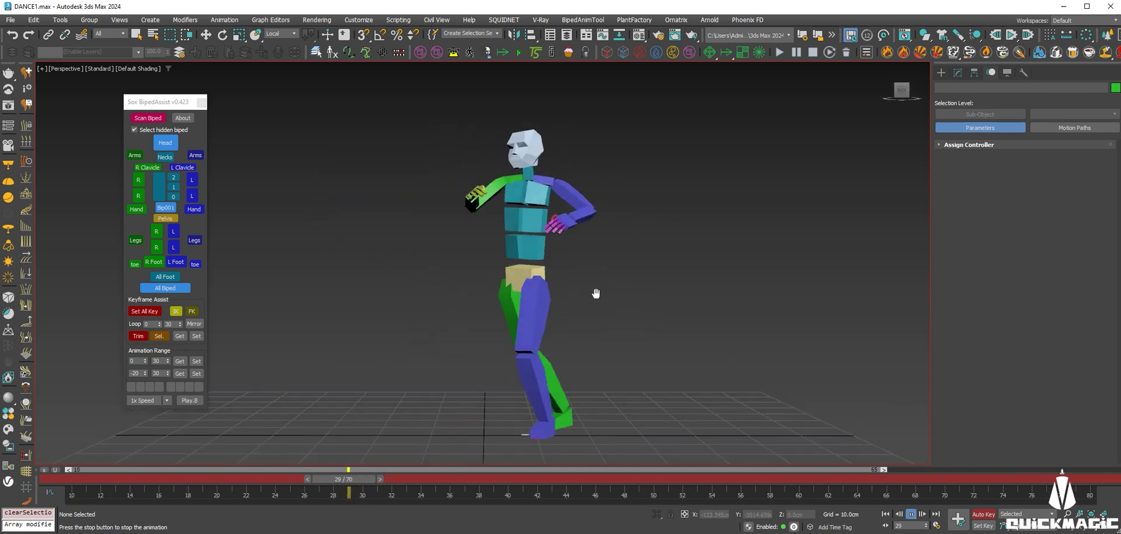